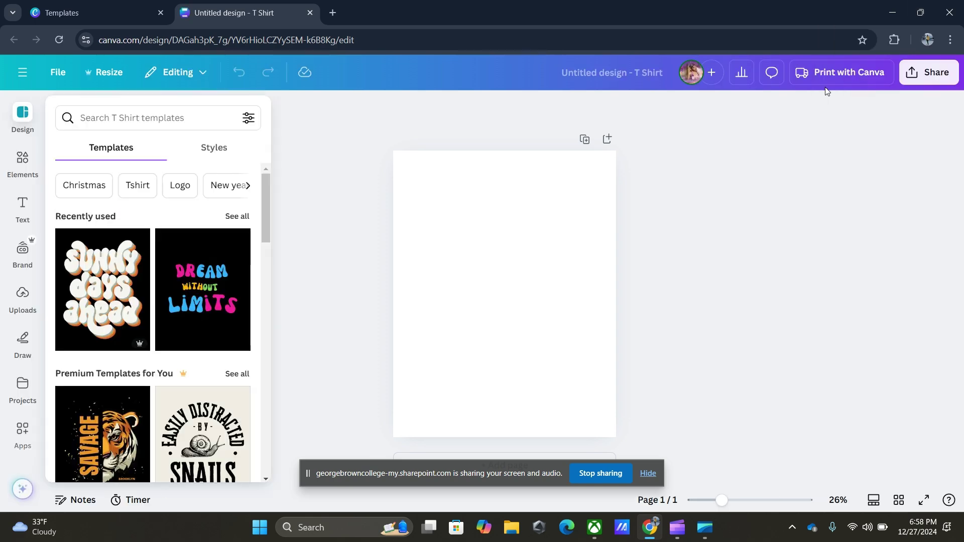
- Snap the browser window holding the untitled T-shirt design to the left half of the screen
left_click(920, 13)
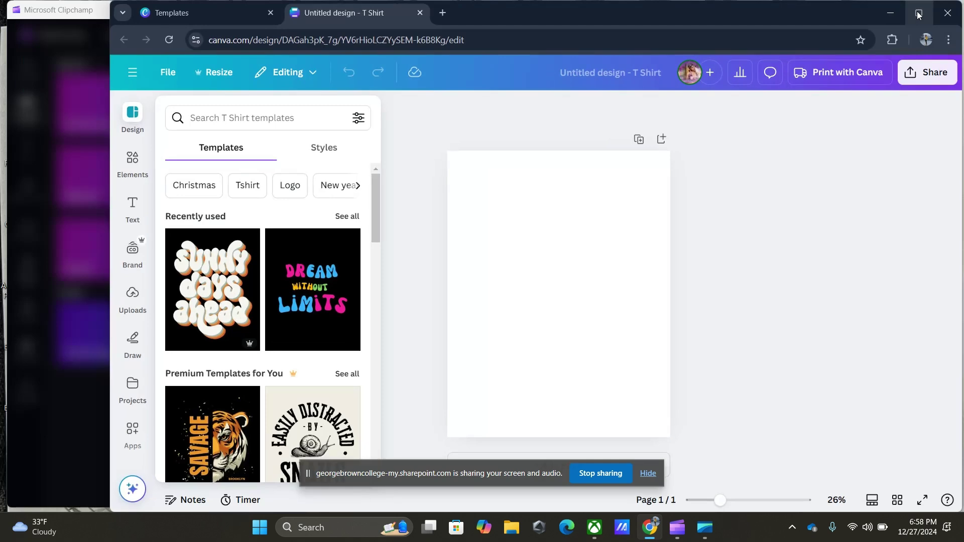
left_click(918, 14)
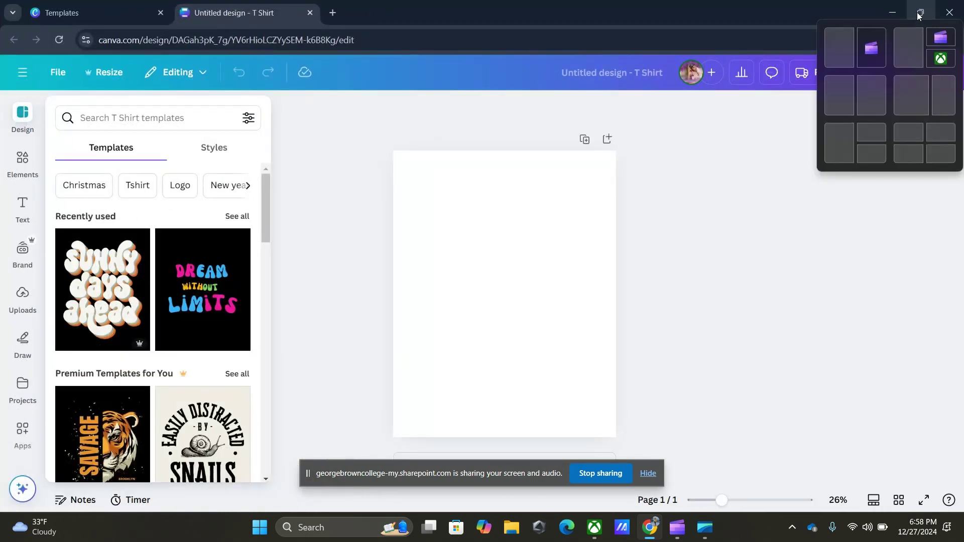
left_click(844, 98)
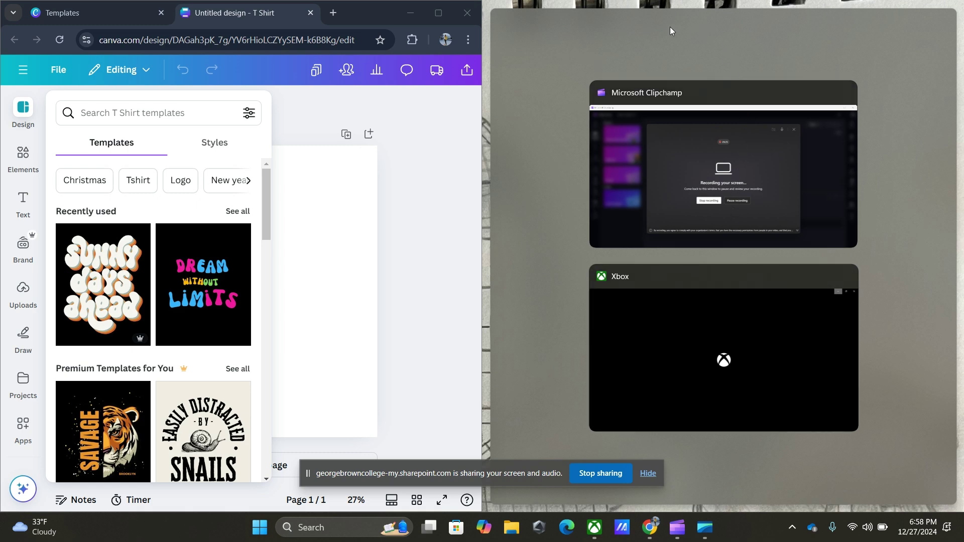
left_click(650, 526)
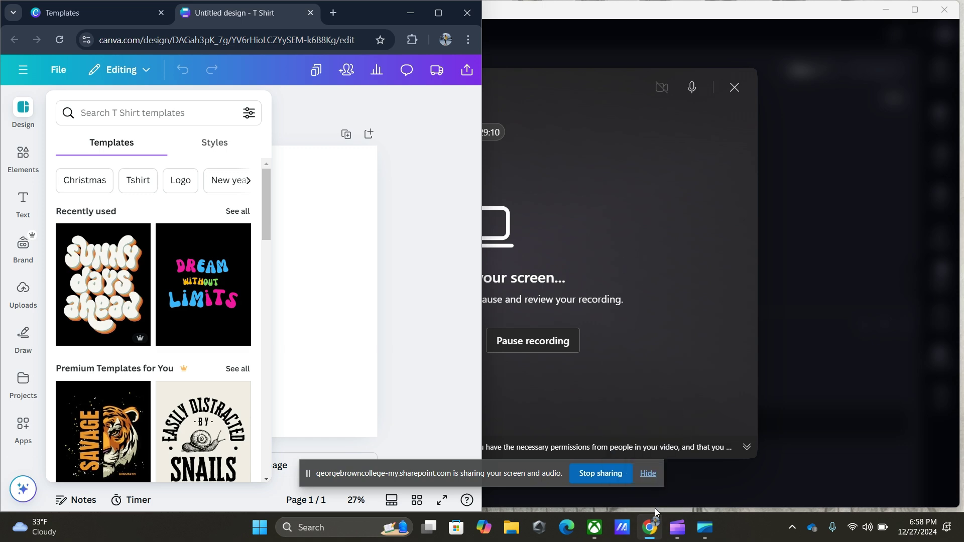
left_click(655, 528)
left_click(655, 529)
- Detach the Templates page into its own window beside the first one and create a blank T-Shirt design
left_click_drag(111, 11, 360, 28)
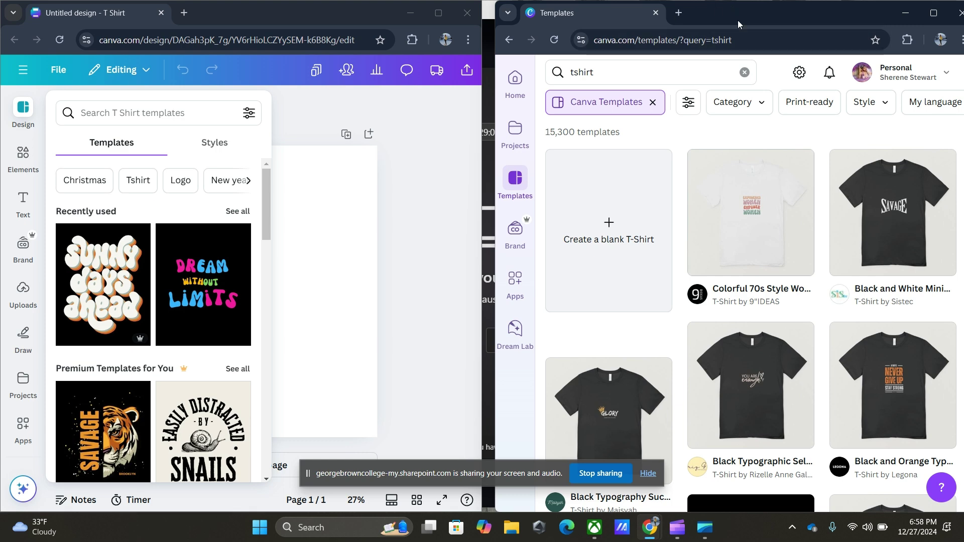
mouse_move(733, 14)
left_mouse_down()
mouse_move(713, 12)
mouse_move(723, 14)
left_mouse_up()
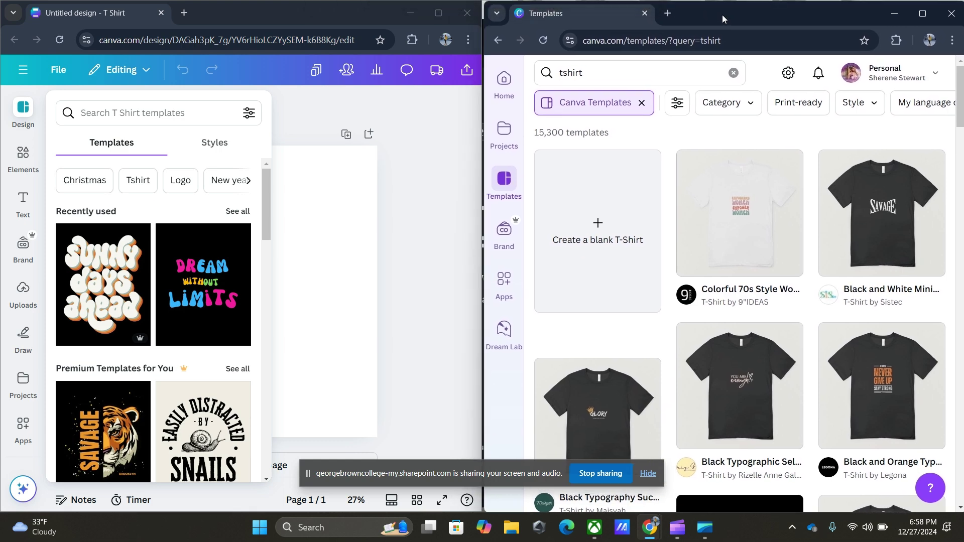
left_click(566, 265)
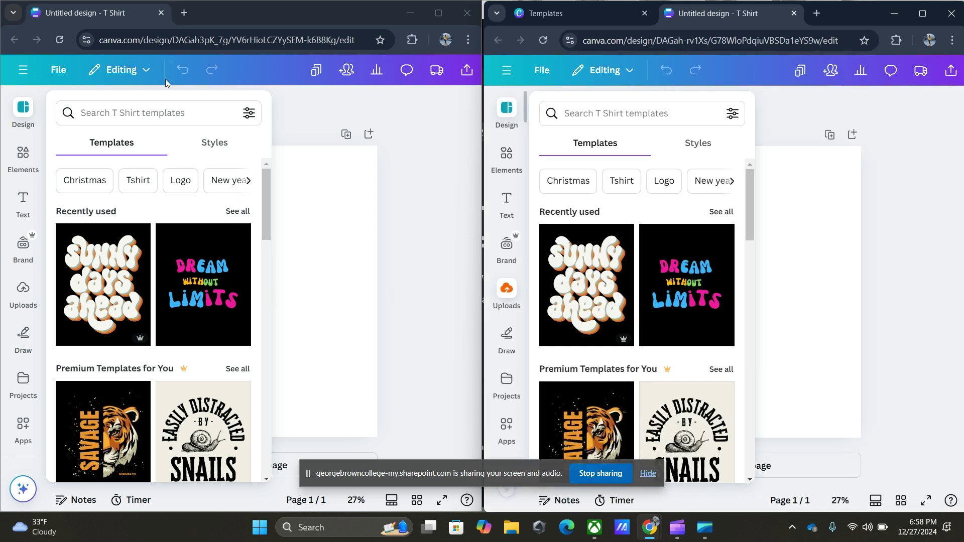
- Replace the T-shirt design in the original browser window with a Google search for kittle
left_click(166, 47)
type("google")
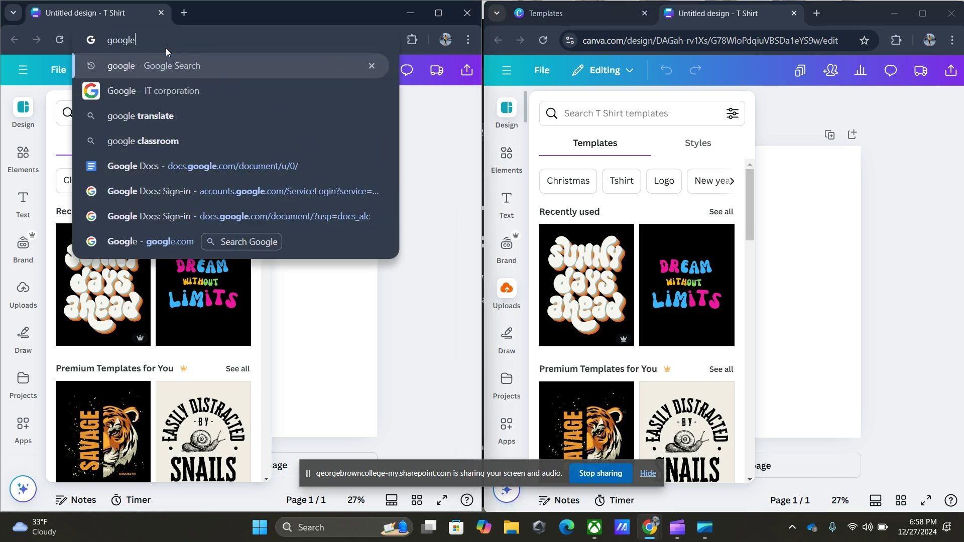
key("Return")
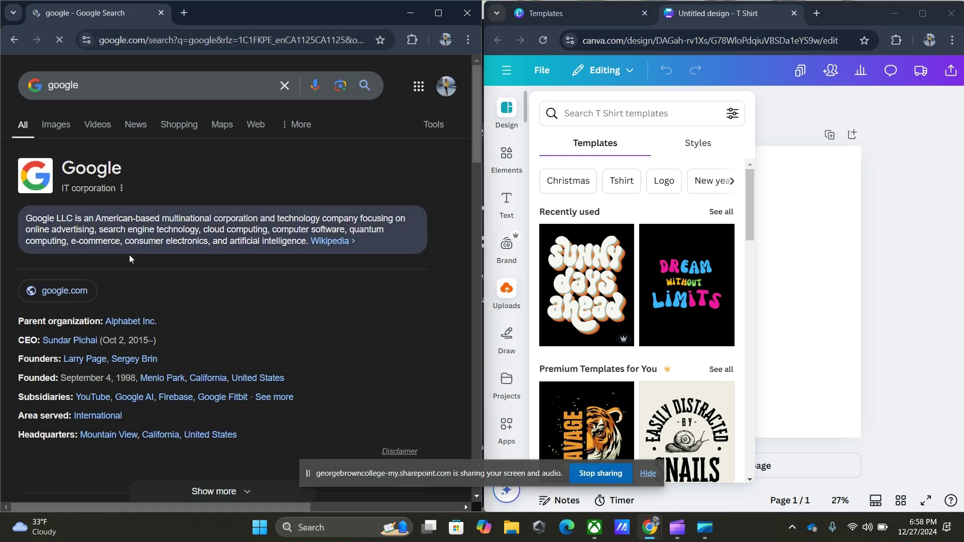
double_click(40, 72)
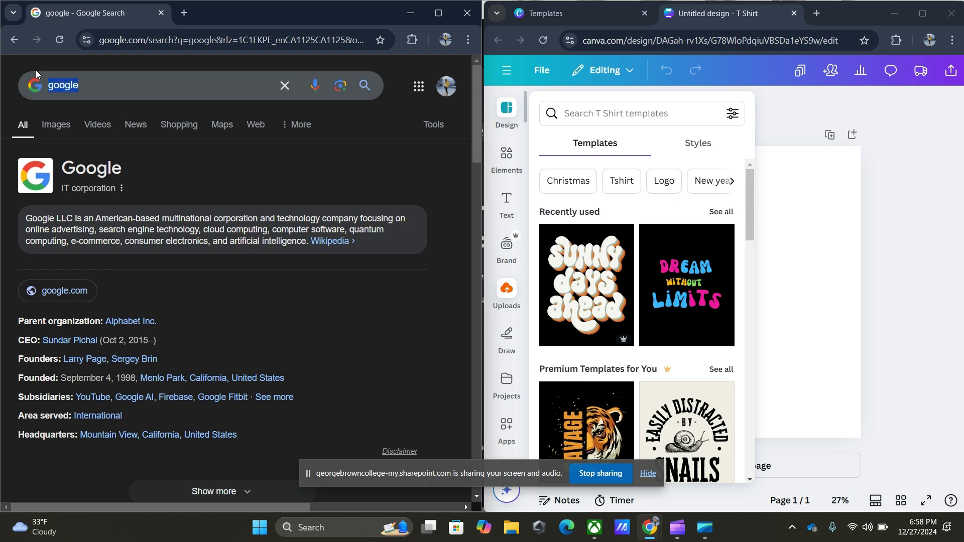
type("kittle")
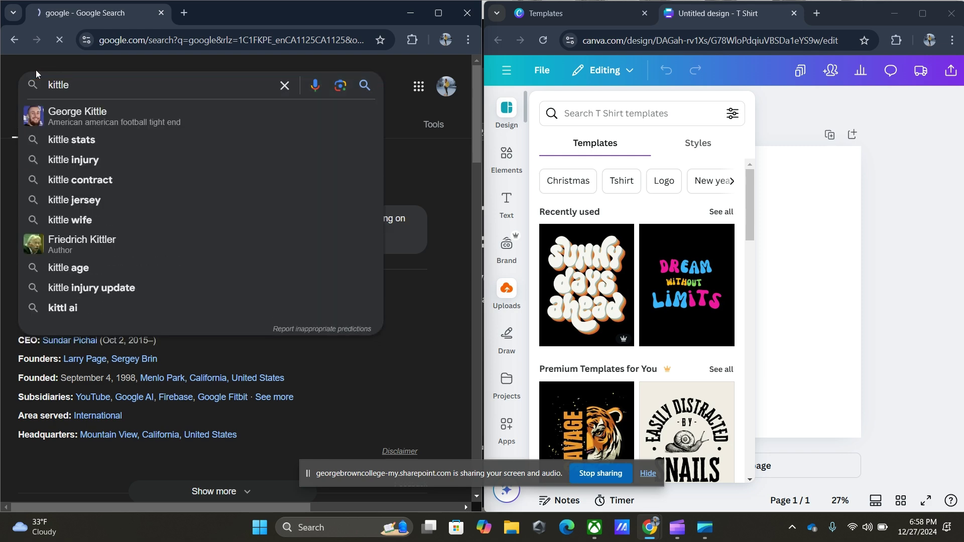
key("Return")
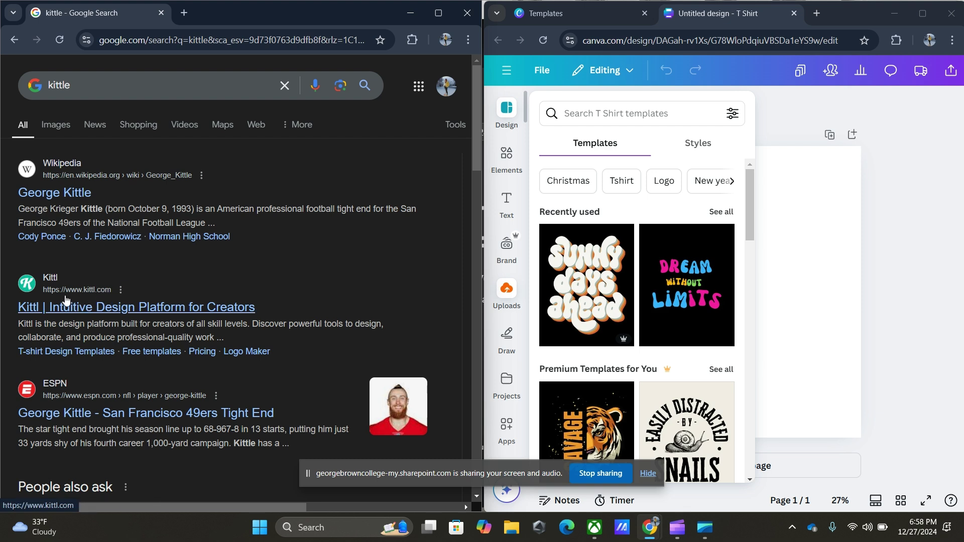
- Open the Kittl website from the search results and sign in with the suggested Google account
left_click(56, 285)
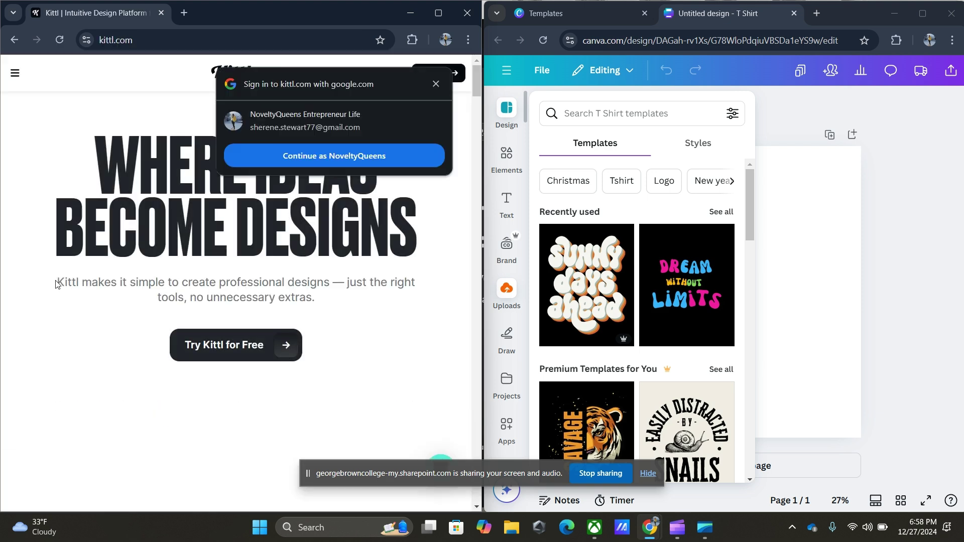
left_click(324, 157)
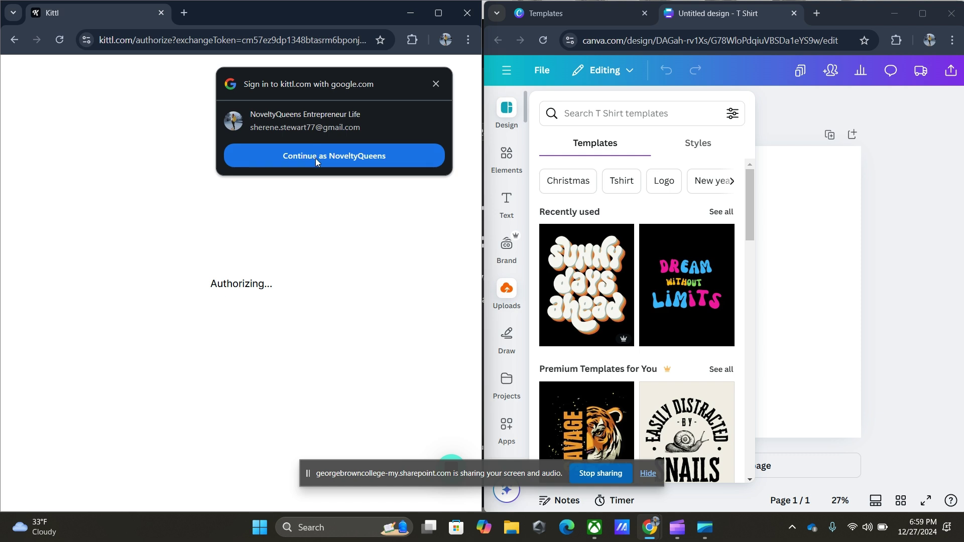
left_click(316, 159)
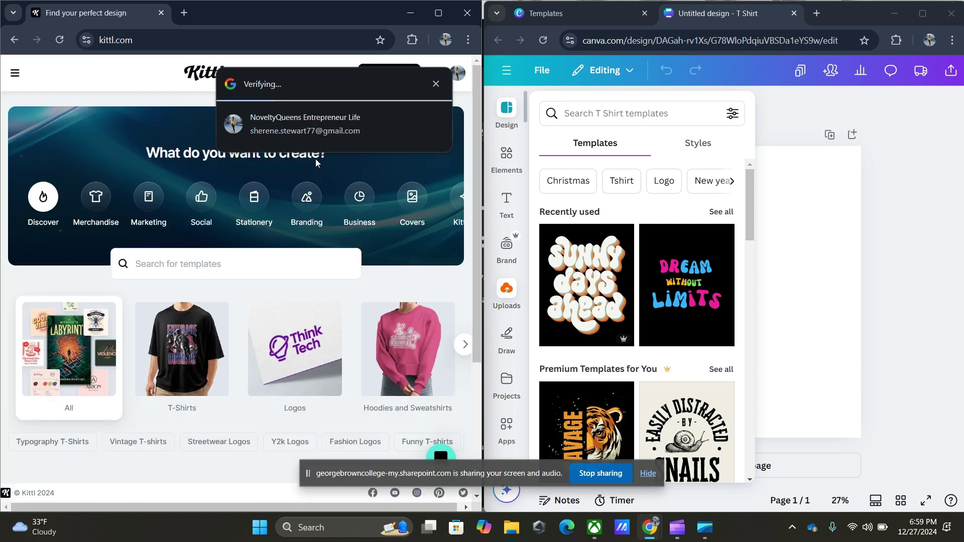
- Browse the Kittl template gallery and open the pink "Self Discovery" butterfly design
left_click(181, 352)
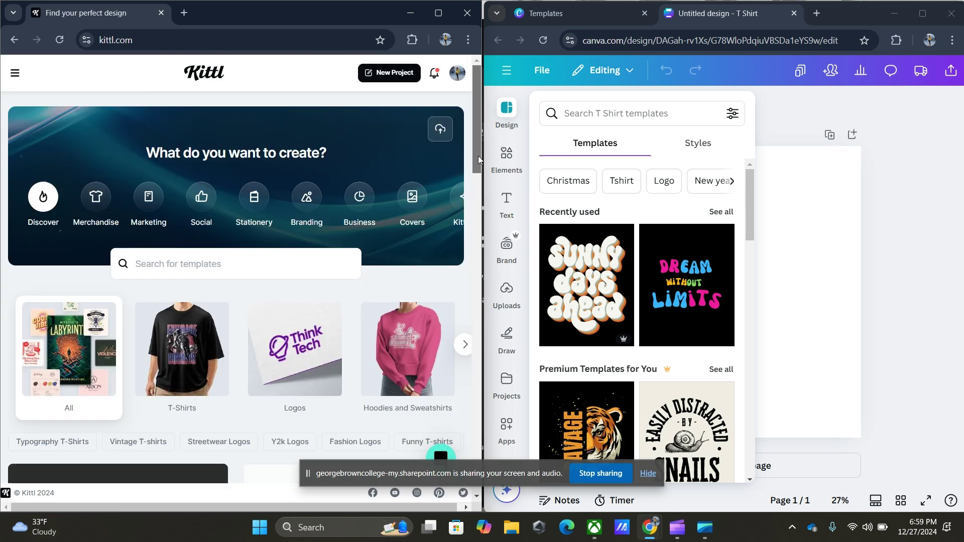
scroll(479, 197, "down", 4)
scroll(478, 197, "down", 10)
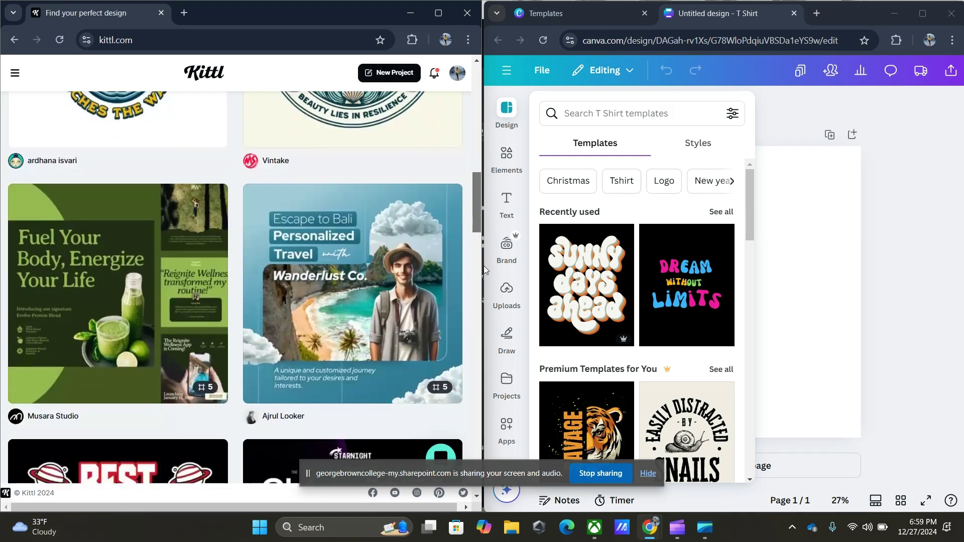
scroll(479, 281, "down", 3)
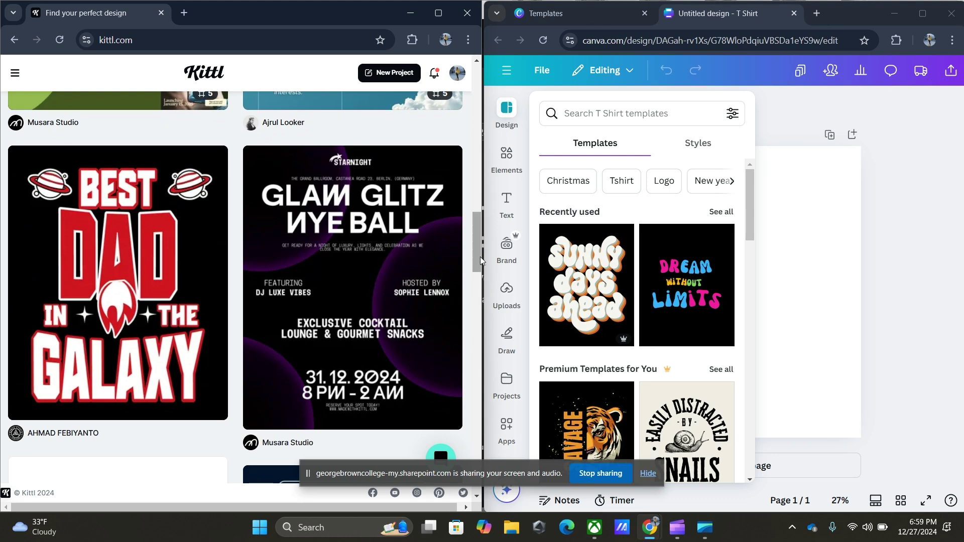
left_click_drag(477, 249, 483, 329)
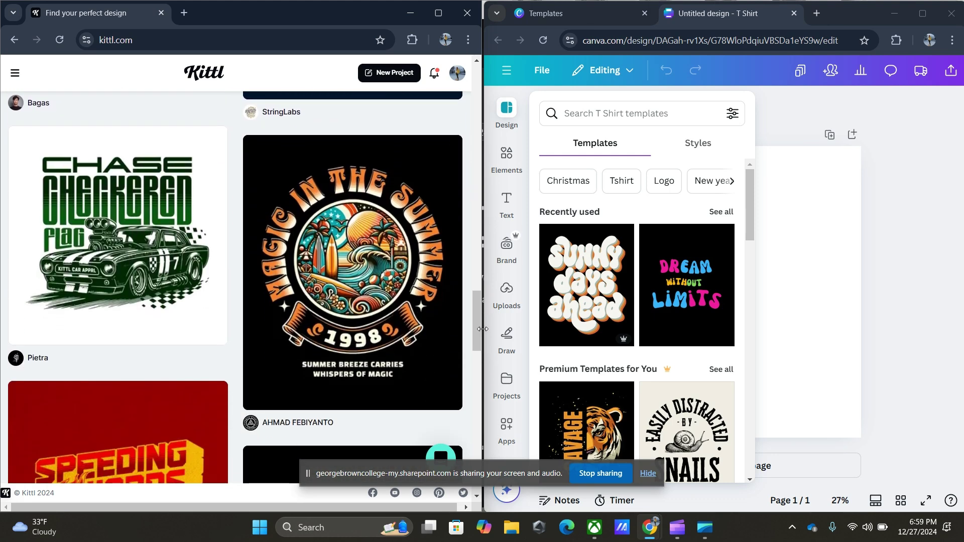
scroll(477, 311, "down", 10)
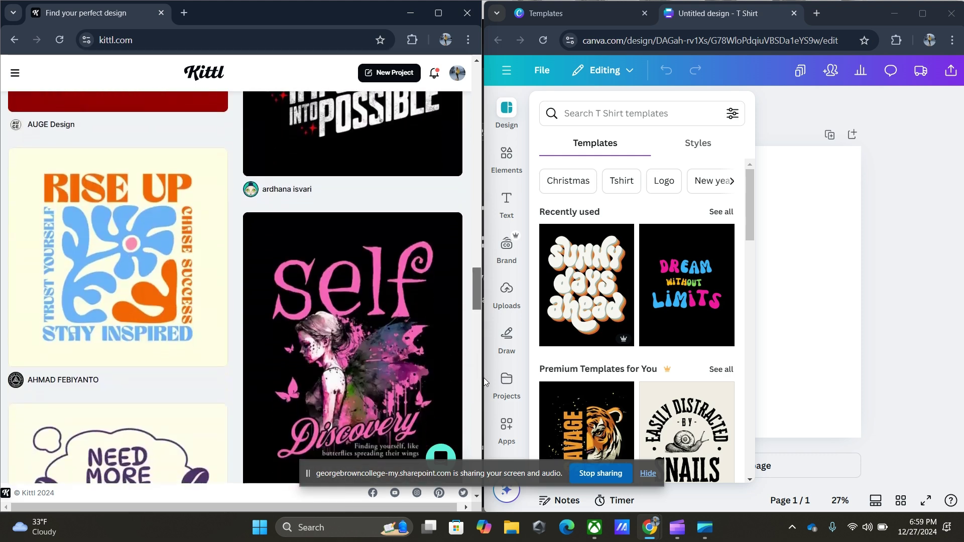
scroll(485, 380, "down", 3)
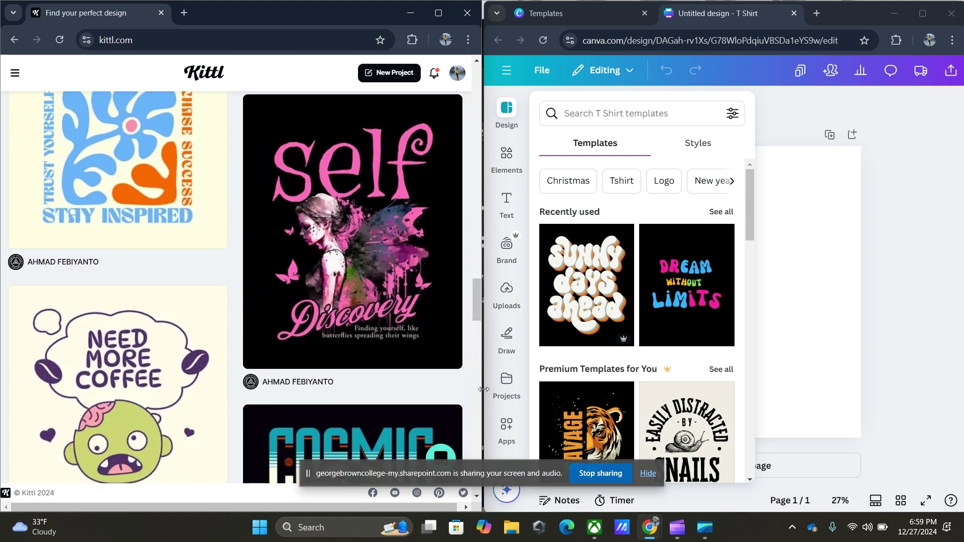
left_click(447, 296)
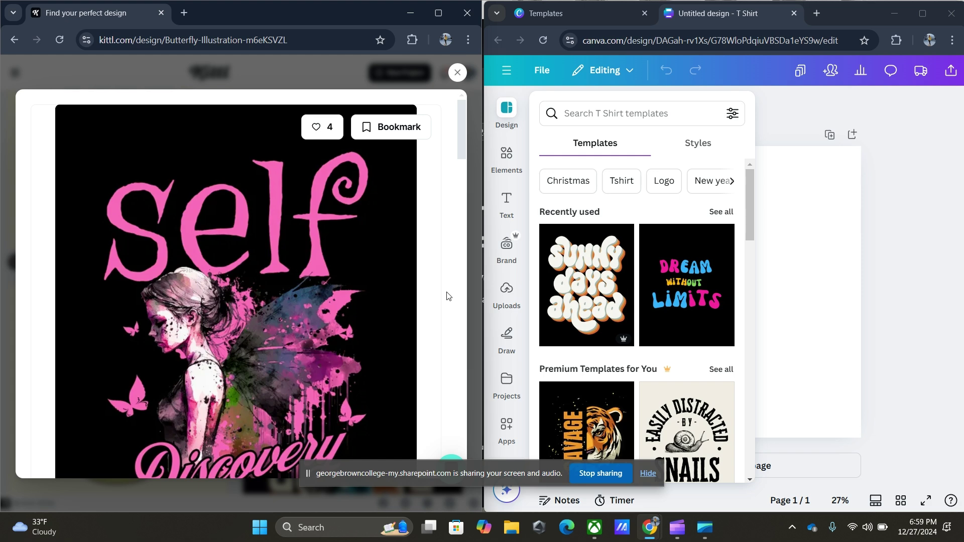
- Add a text in the QUEENS brand heading style to the blank Canva page and change its wording to SELF
left_click(821, 222)
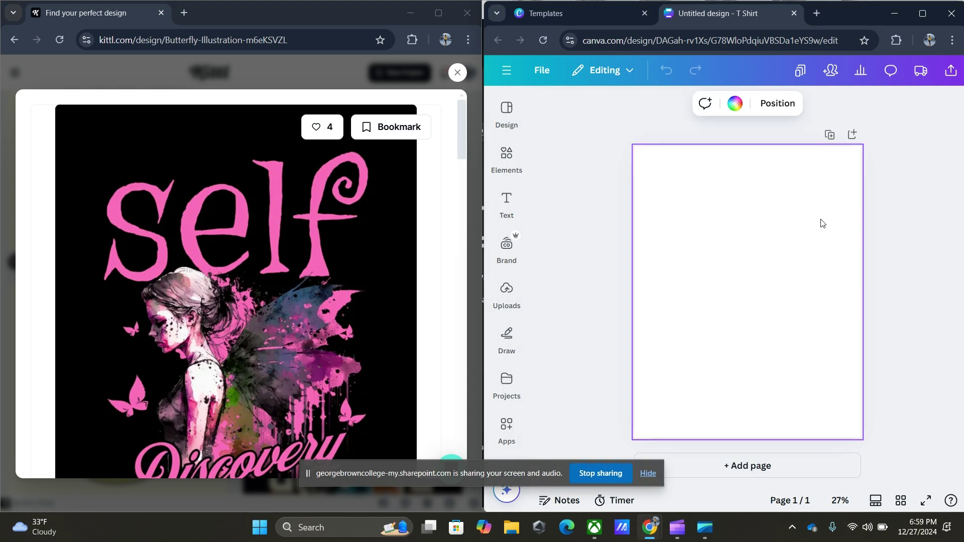
left_click(506, 202)
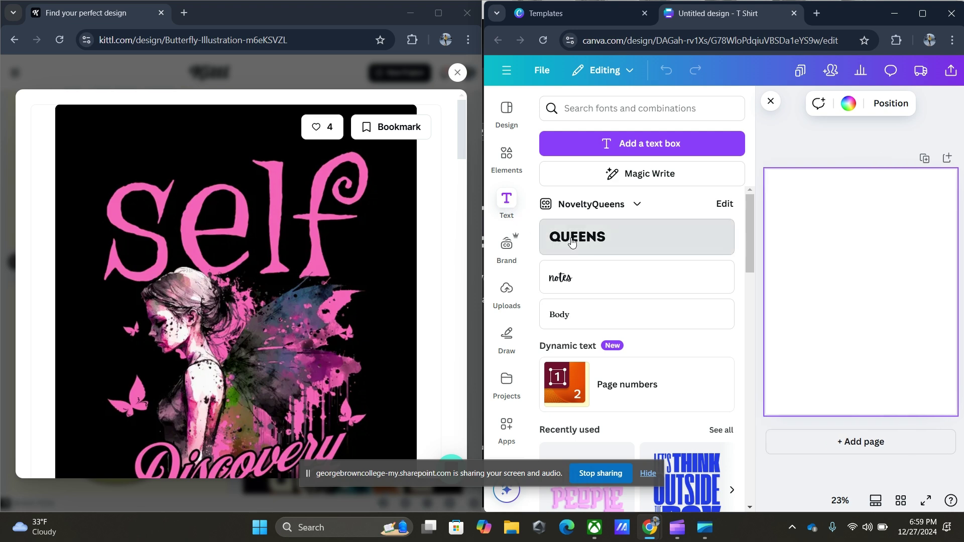
left_click(572, 241)
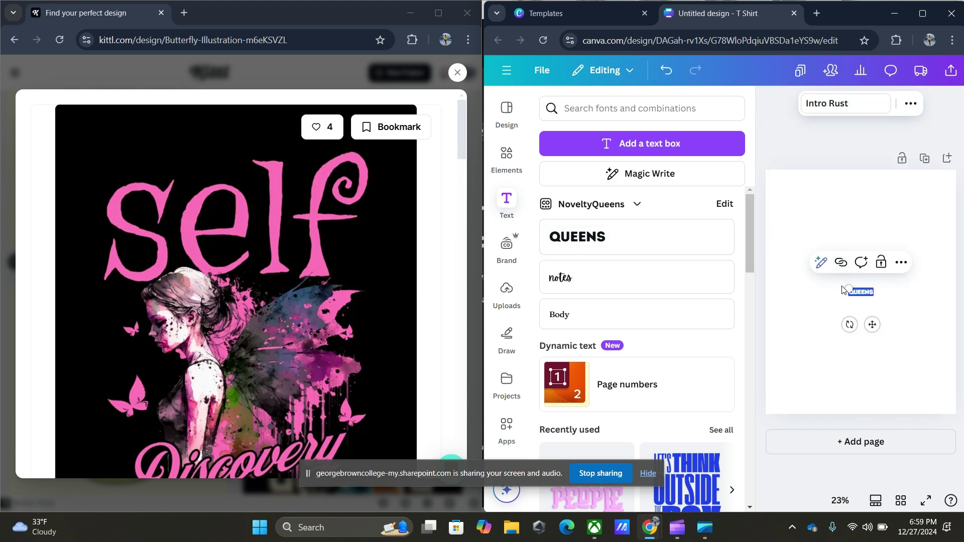
left_click_drag(848, 289, 858, 289)
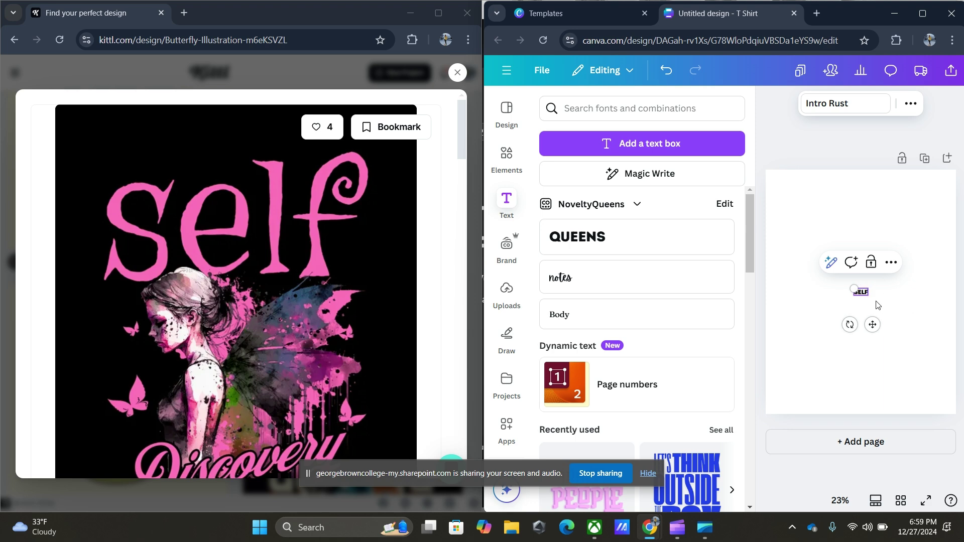
- Enlarge the SELF text to span most of the page width and place it at the top of the page
left_click_drag(854, 290, 703, 211)
left_click_drag(798, 253, 882, 214)
left_click(837, 317)
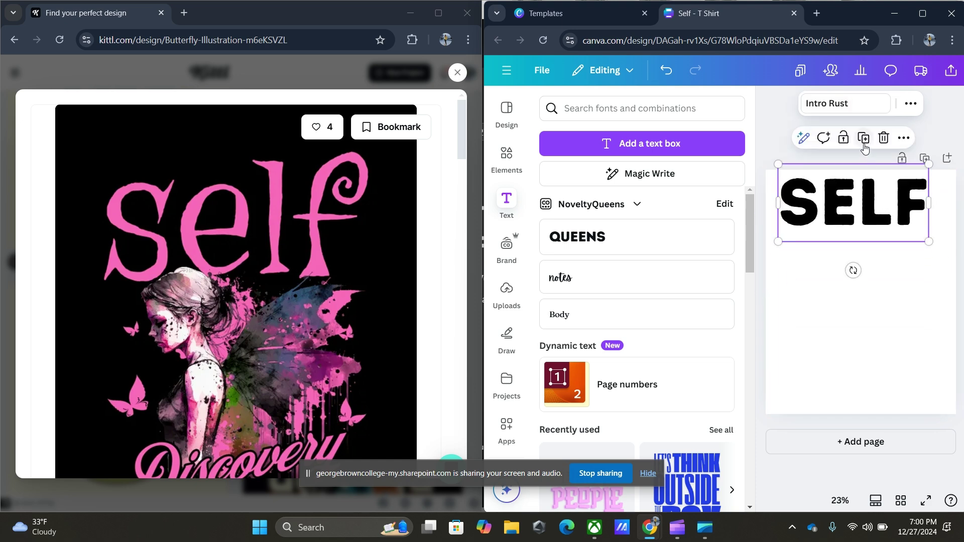
- Open the Kittl butterfly template in the existing Butterfly Illustration project and close the artboard settings after reviewing them
left_click_drag(463, 132, 464, 157)
scroll(459, 173, "down", 4)
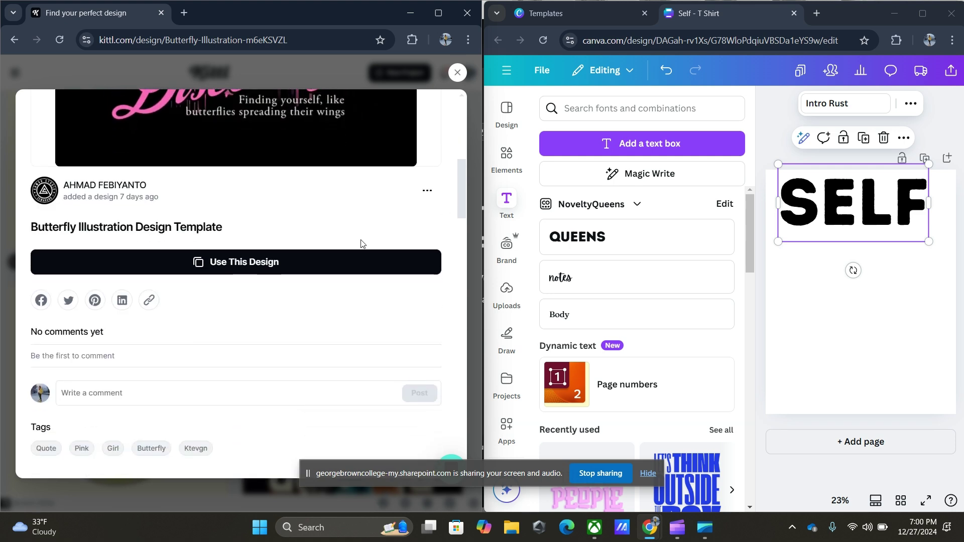
left_click(295, 270)
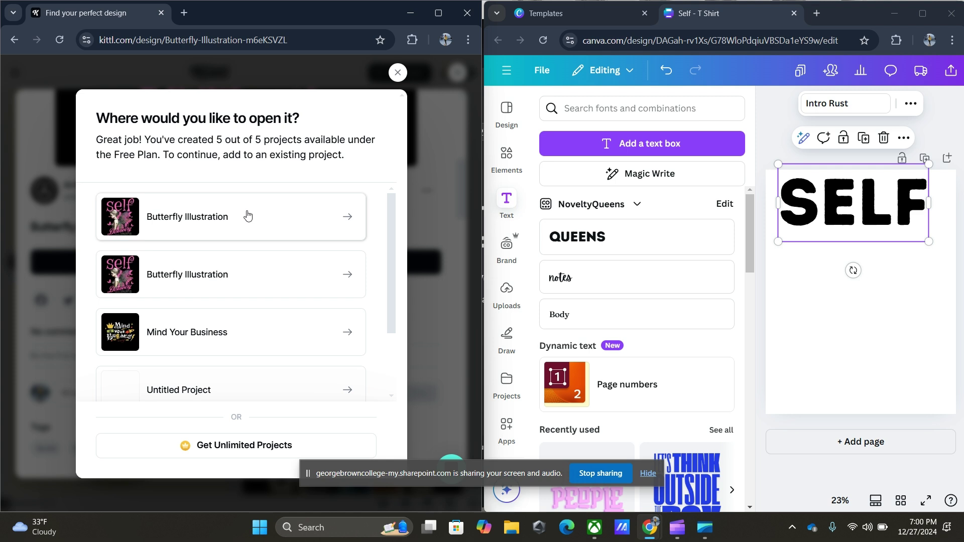
left_click(203, 221)
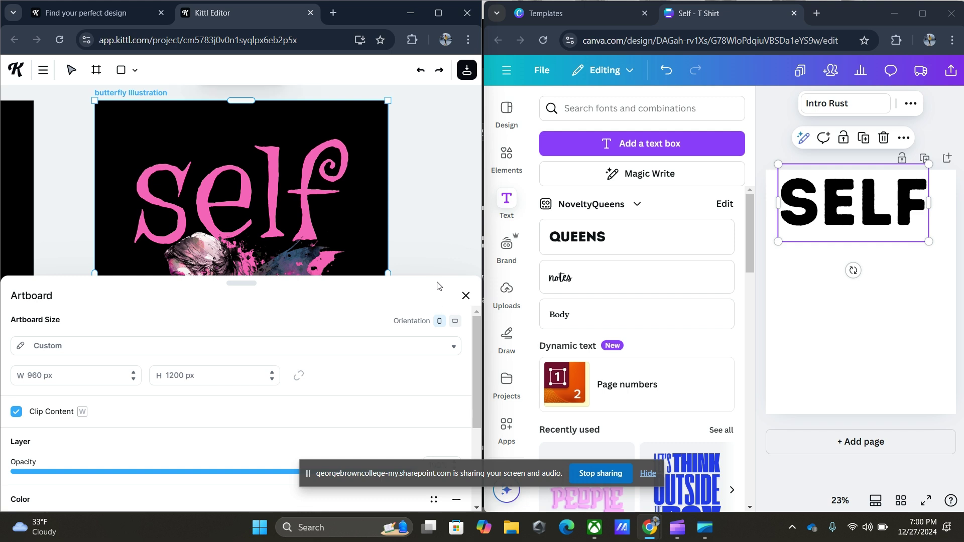
left_click_drag(479, 351, 485, 427)
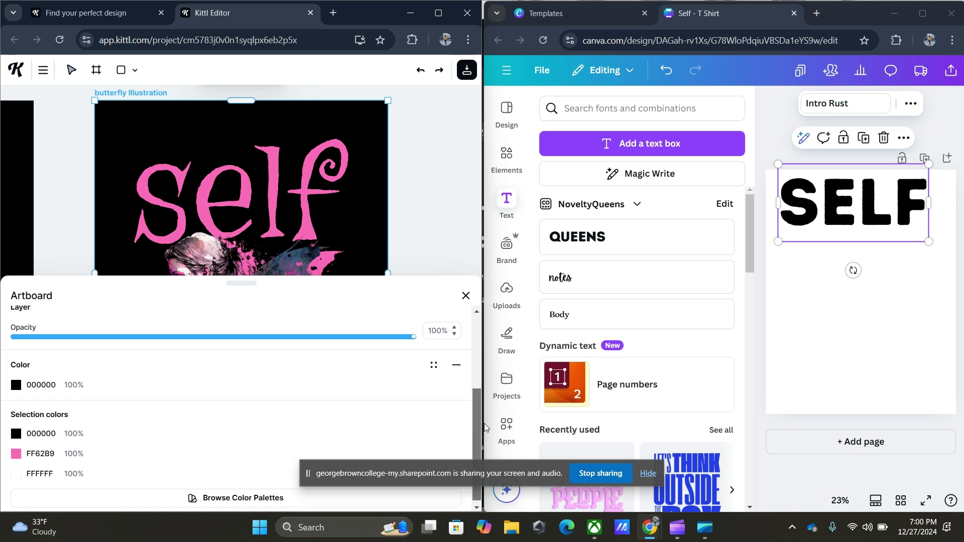
left_click_drag(485, 427, 478, 328)
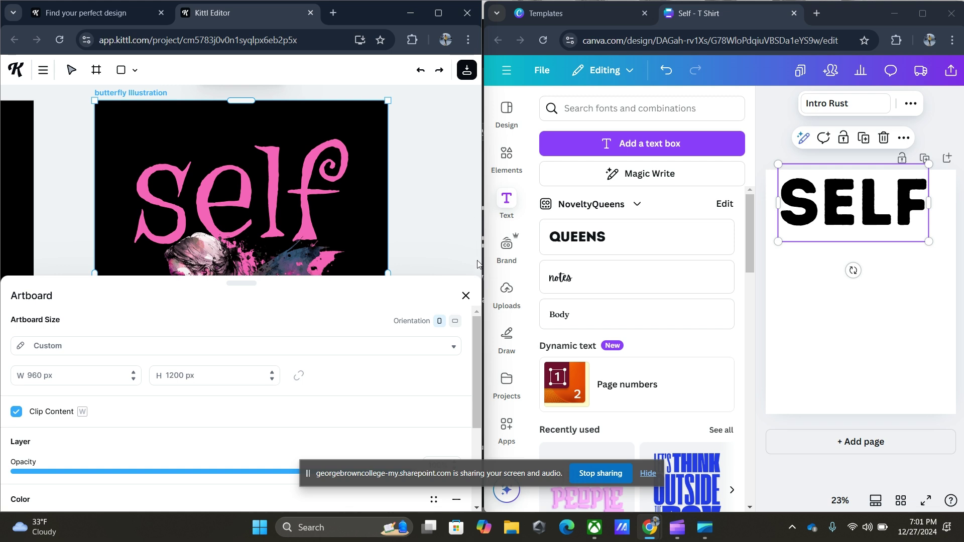
left_click(466, 296)
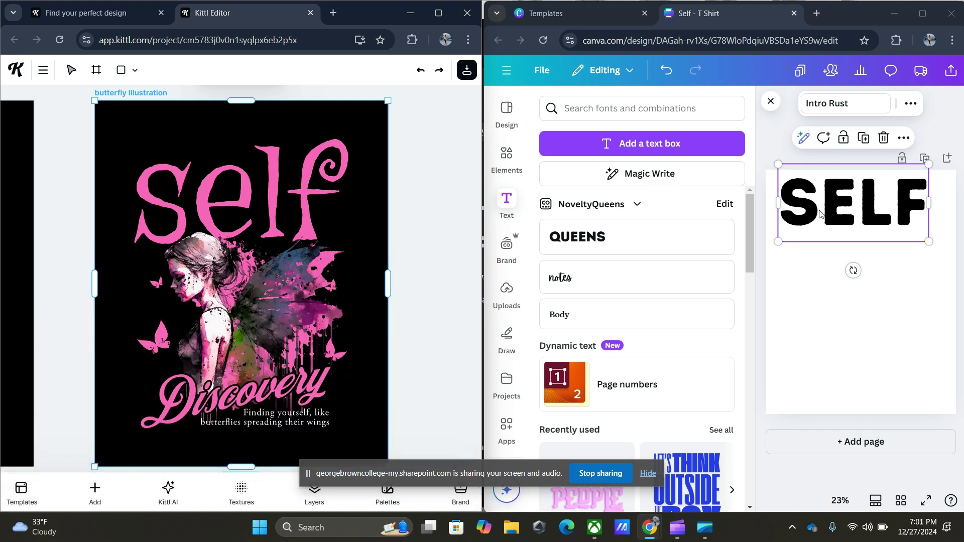
- Duplicate the SELF text, place the copy near the bottom of the page and change its wording to DISCOVERY
left_click(863, 141)
left_click_drag(863, 202, 870, 369)
double_click(869, 370)
left_click(907, 373)
double_click(802, 390)
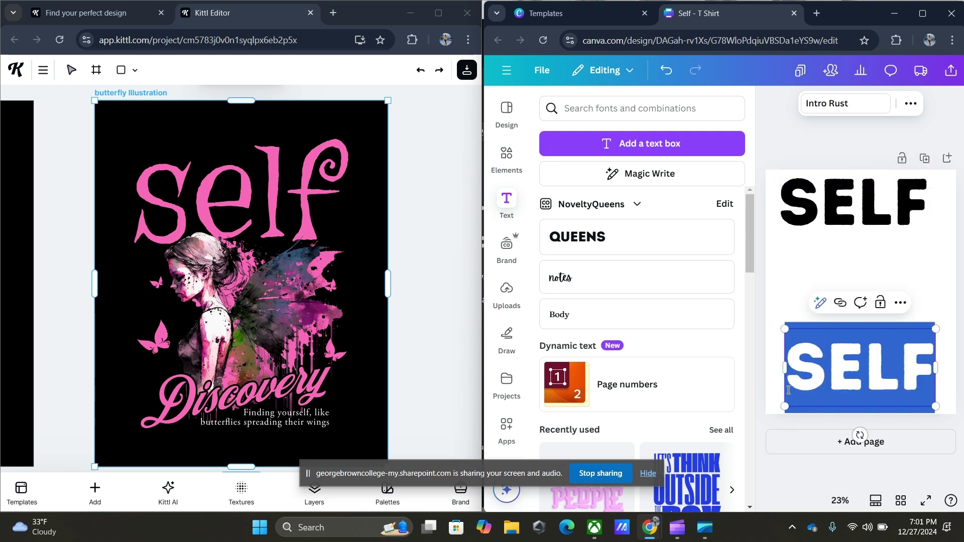
type("DISCOV")
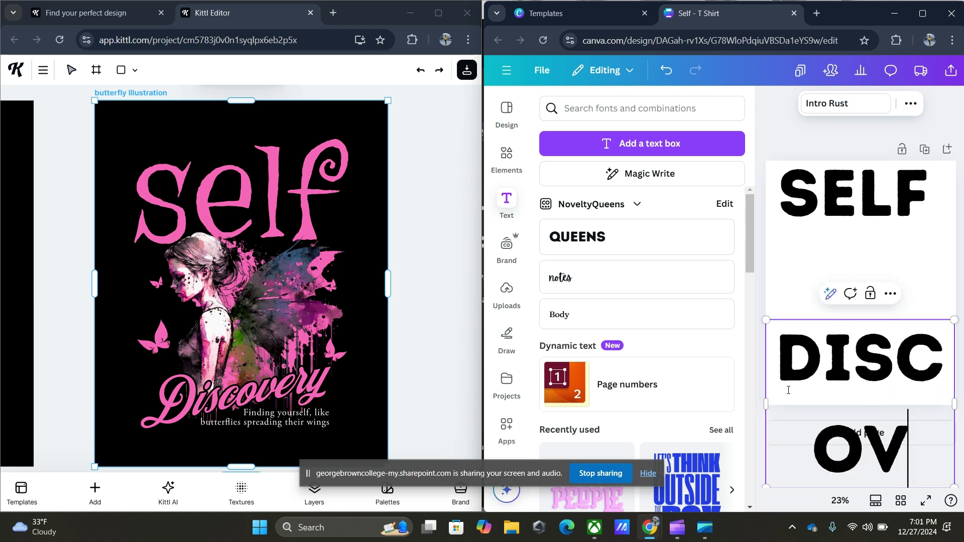
type("ERT")
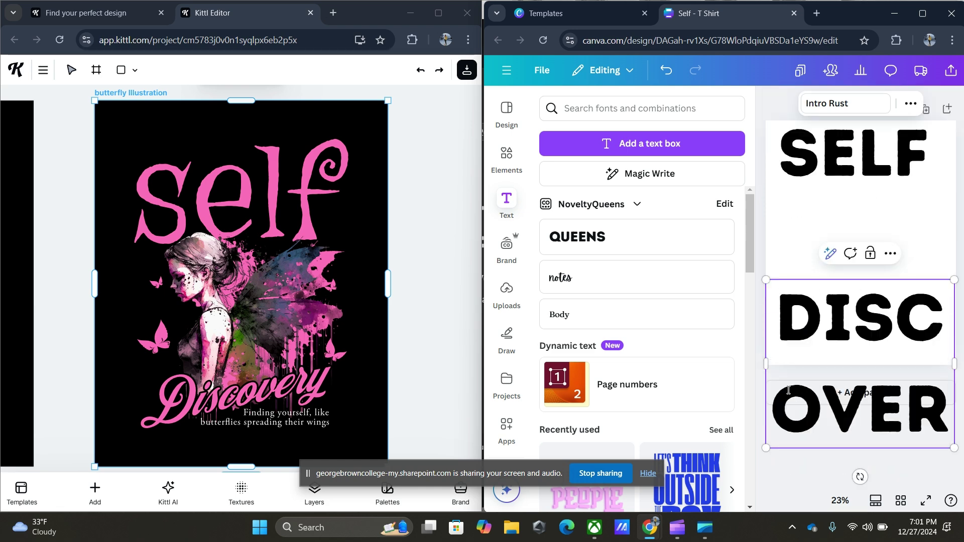
type("Y")
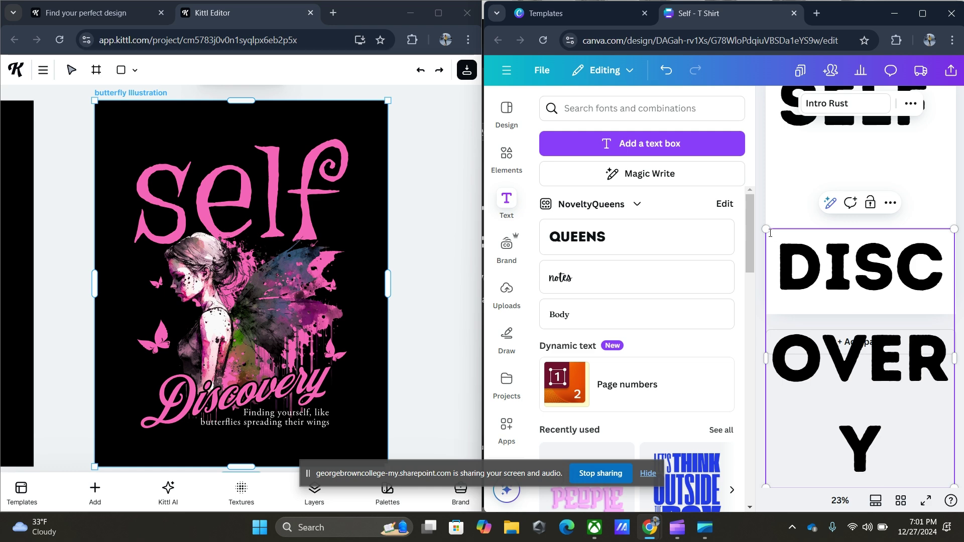
- Shrink DISCOVERY to fit on one line within the page and tilt it upward to the right near the page's lower edge
left_click_drag(766, 230, 798, 274)
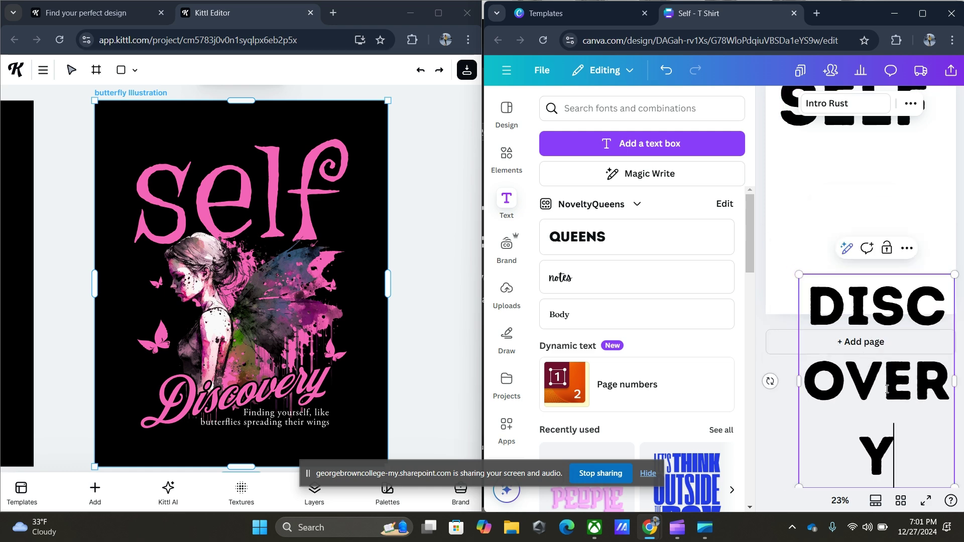
scroll(913, 193, "up", 2)
left_click_drag(912, 394, 877, 221)
left_click_drag(924, 310, 956, 310)
left_click_drag(766, 203, 842, 258)
left_click_drag(840, 299, 785, 263)
left_click_drag(880, 325, 885, 398)
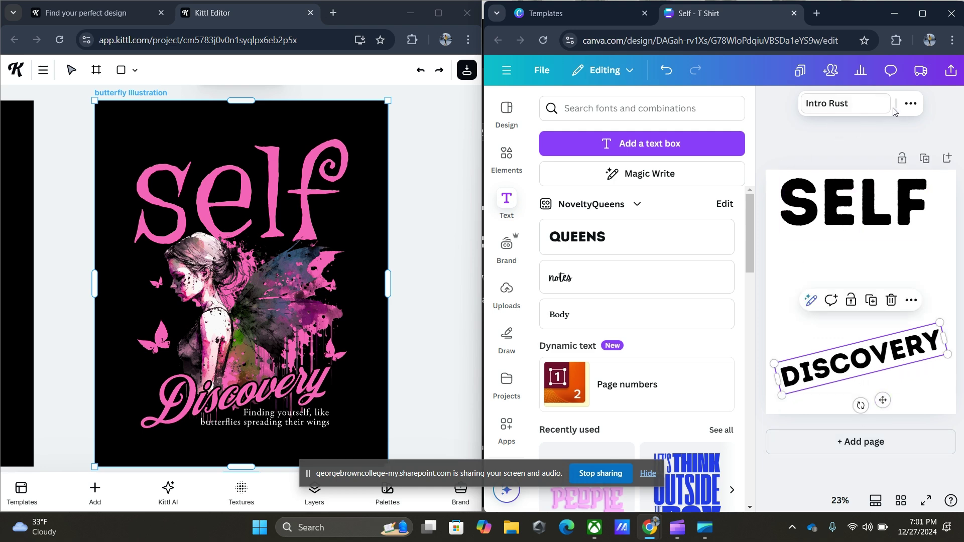
- Recolor both DISCOVERY and SELF with the pink from the NoveltyQueens brand palette
left_click(771, 100)
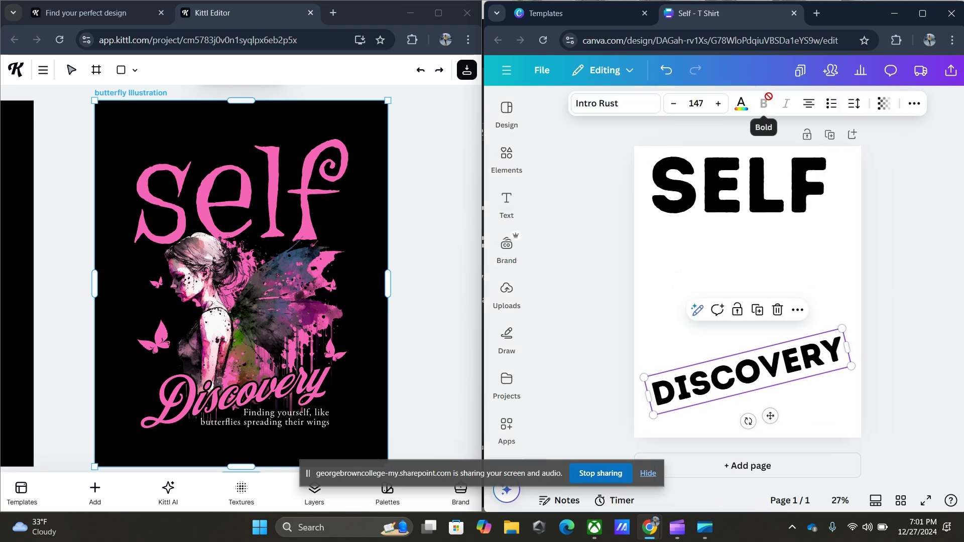
left_click(741, 104)
left_click(654, 290)
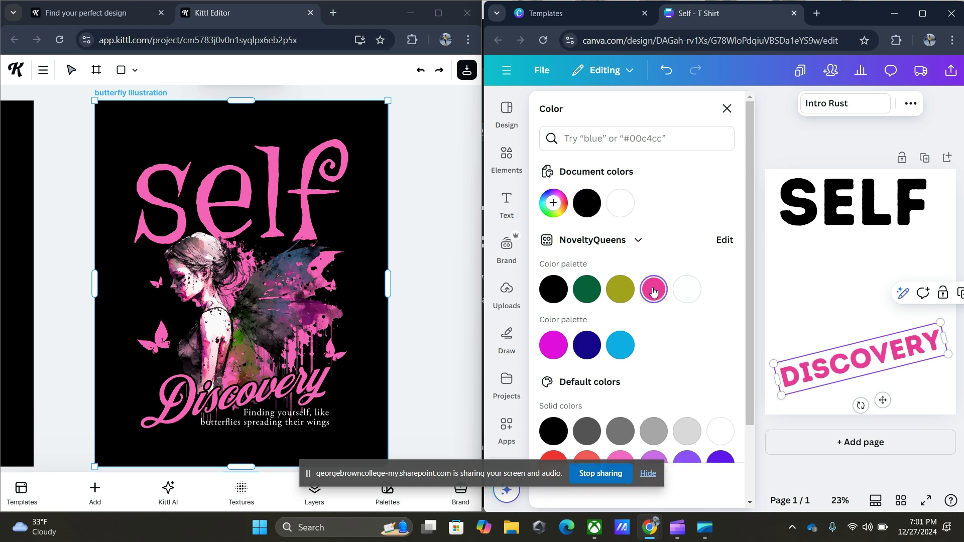
left_click(878, 218)
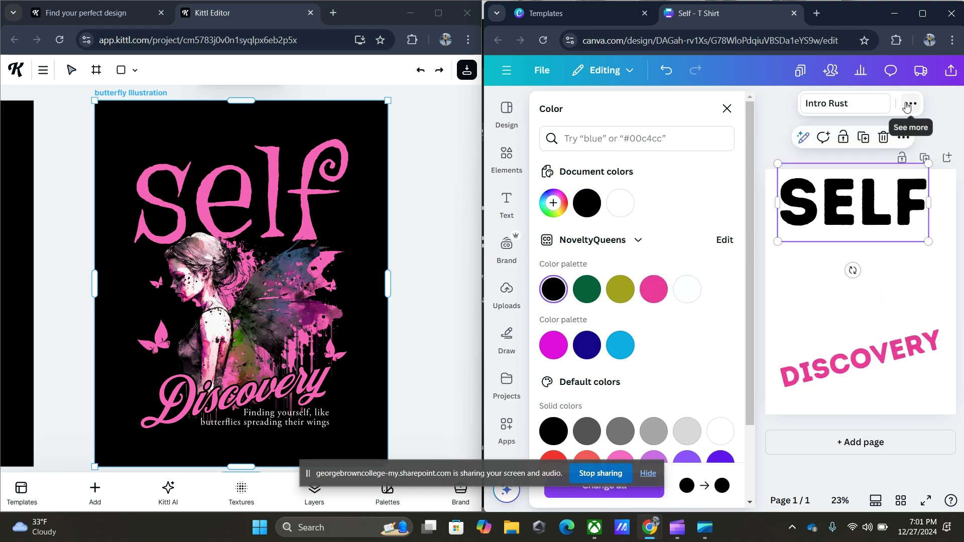
left_click(654, 291)
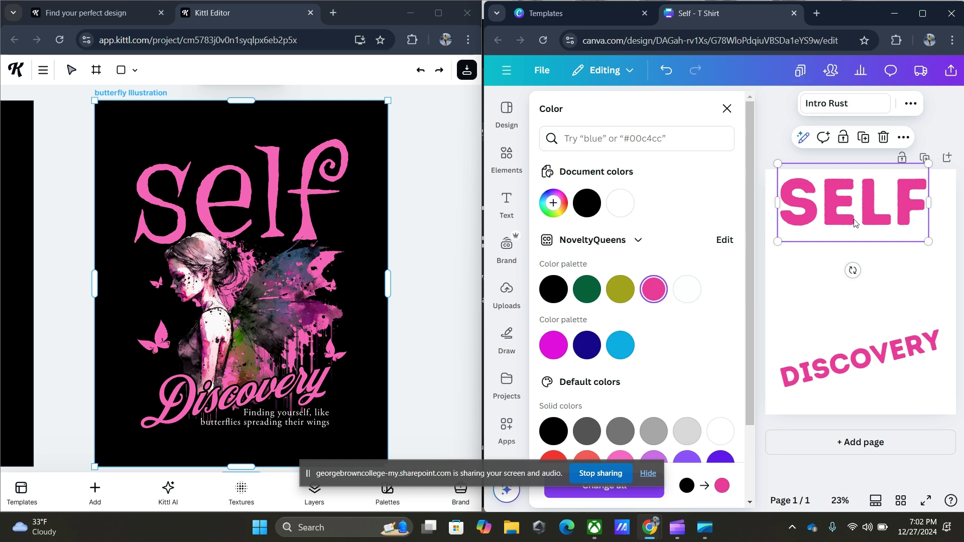
- Add a text in the Body brand style, narrow its text box and place it centered just below SELF
left_click(510, 206)
left_click(620, 315)
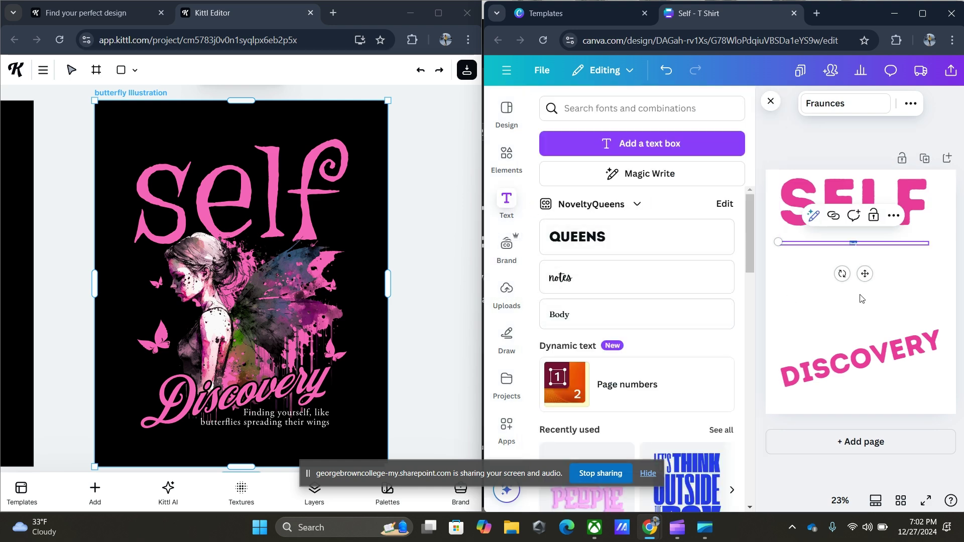
left_click_drag(779, 244, 633, 296)
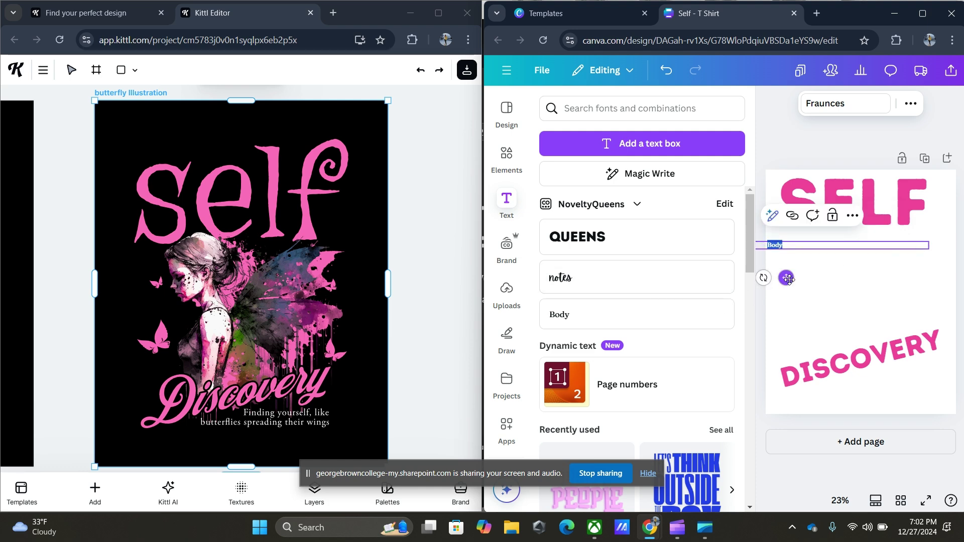
left_click_drag(790, 279, 950, 285)
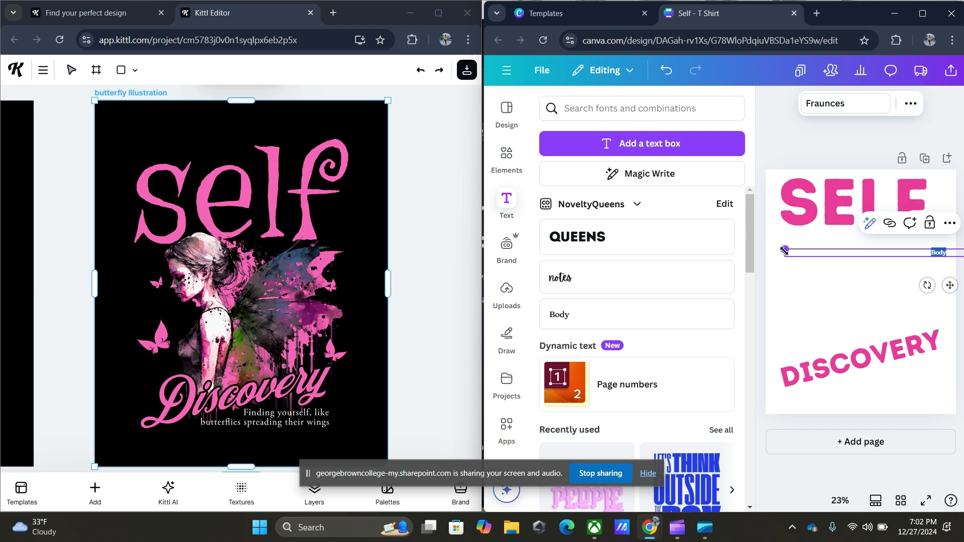
left_click_drag(785, 250, 673, 253)
left_click_drag(885, 284, 770, 306)
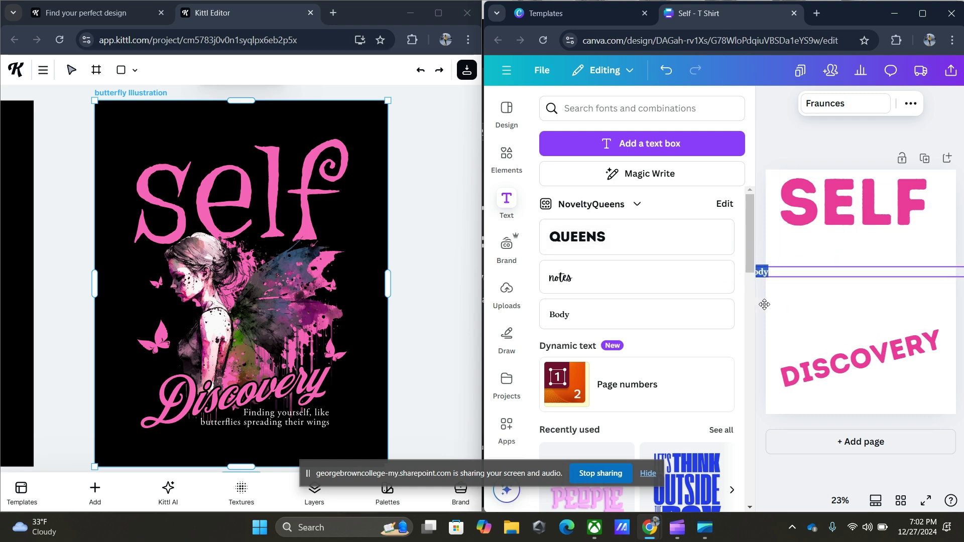
left_click_drag(937, 265, 787, 268)
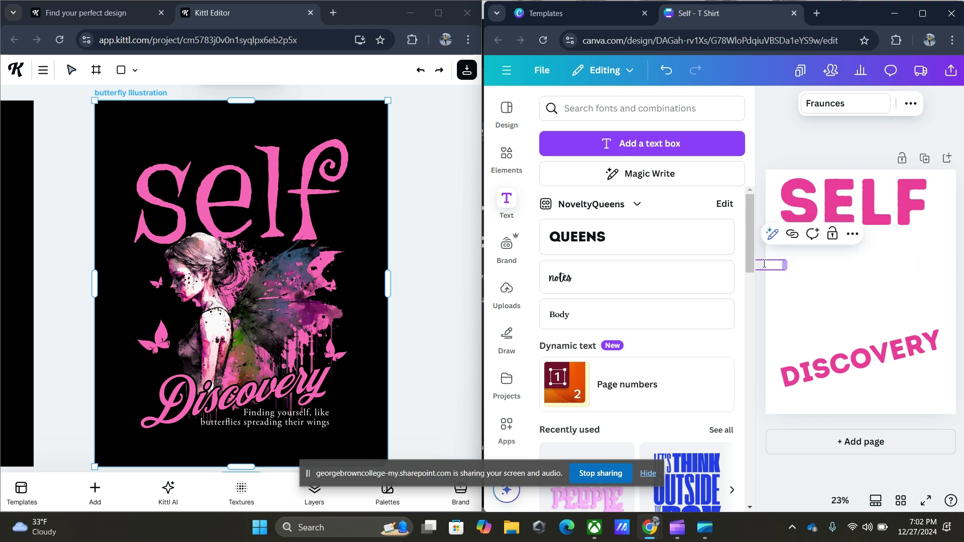
left_click(793, 292)
left_click(769, 266)
left_click_drag(787, 266, 826, 262)
left_click_drag(805, 294, 882, 286)
- Change the body text's wording to "finding yourself" and enlarge it slightly
double_click(887, 255)
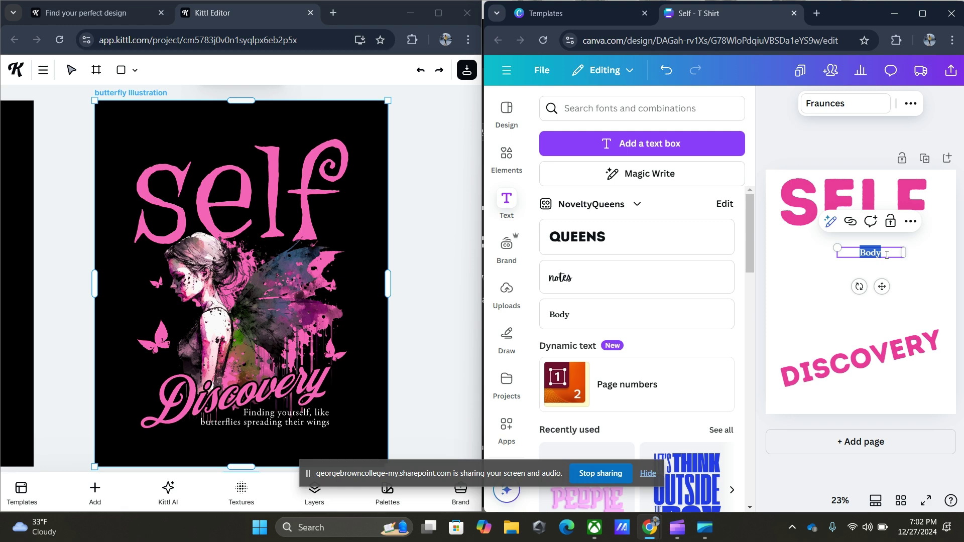
type("findi")
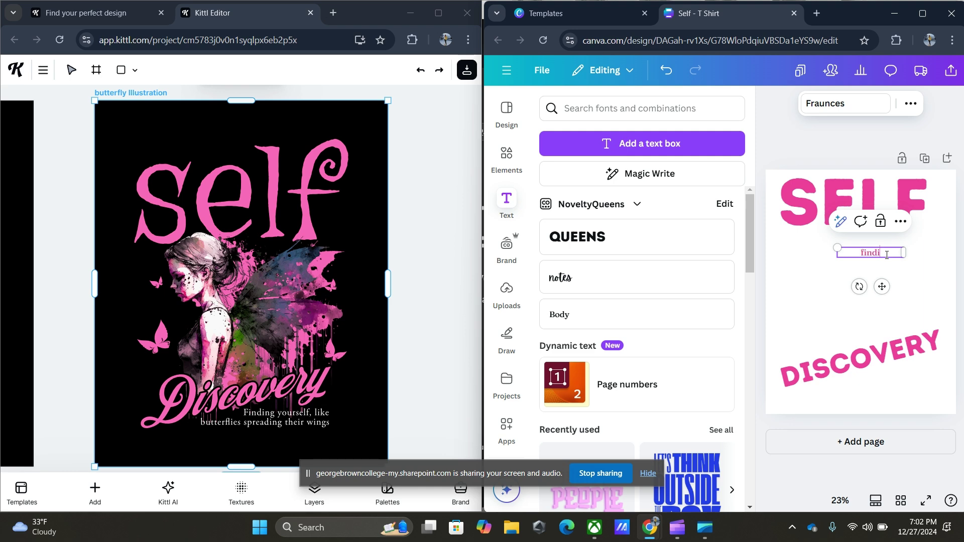
type("ng yourselg")
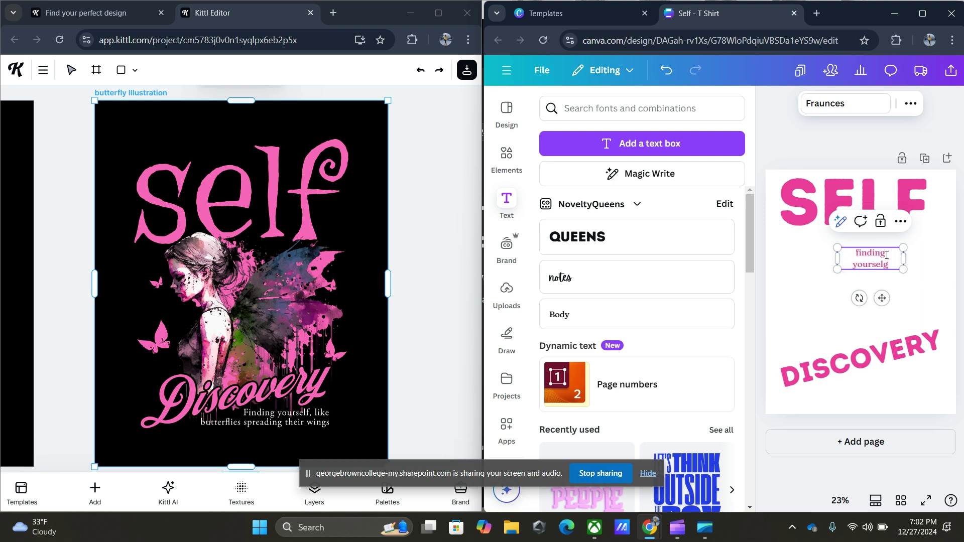
key("BackSpace")
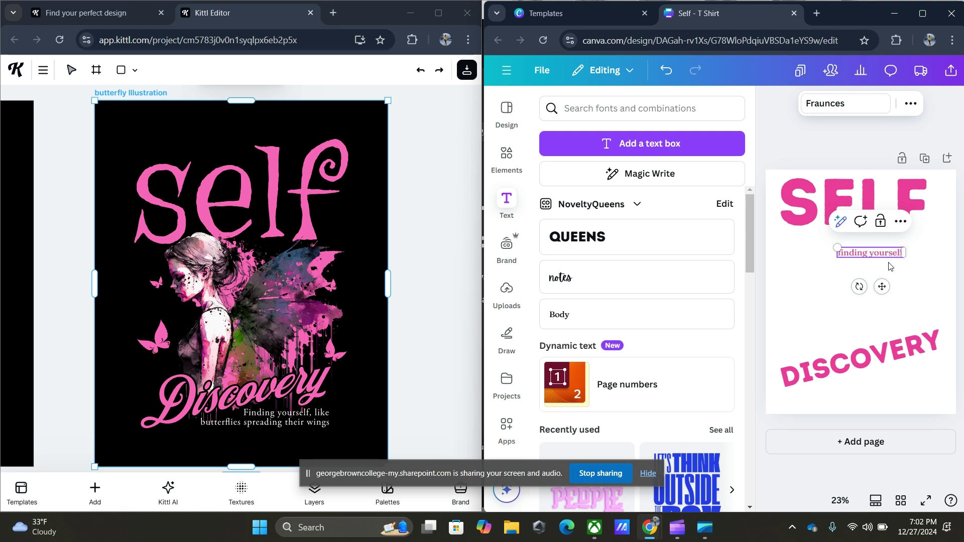
left_click_drag(835, 247, 904, 251)
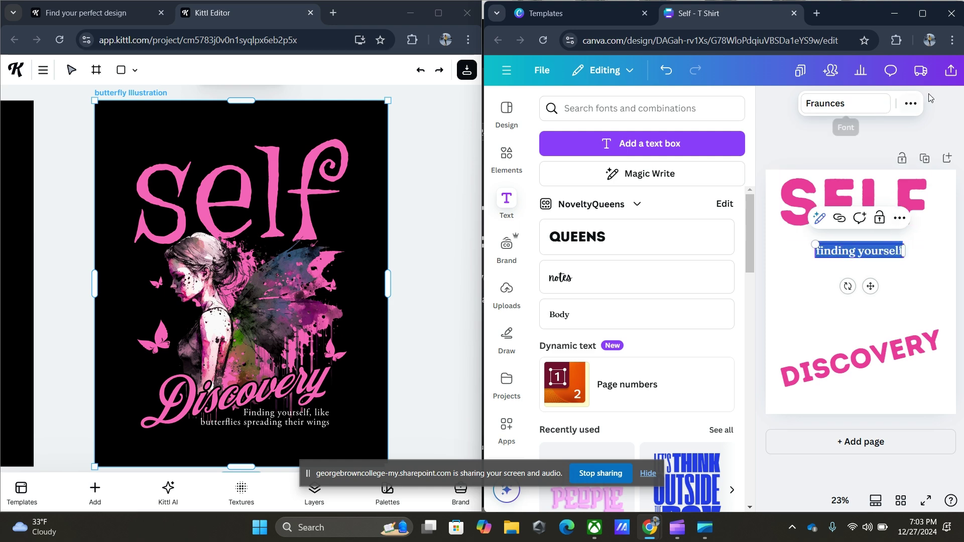
- Color the "finding yourself" text black and move it over the lower right part of DISCOVERY
left_click(910, 103)
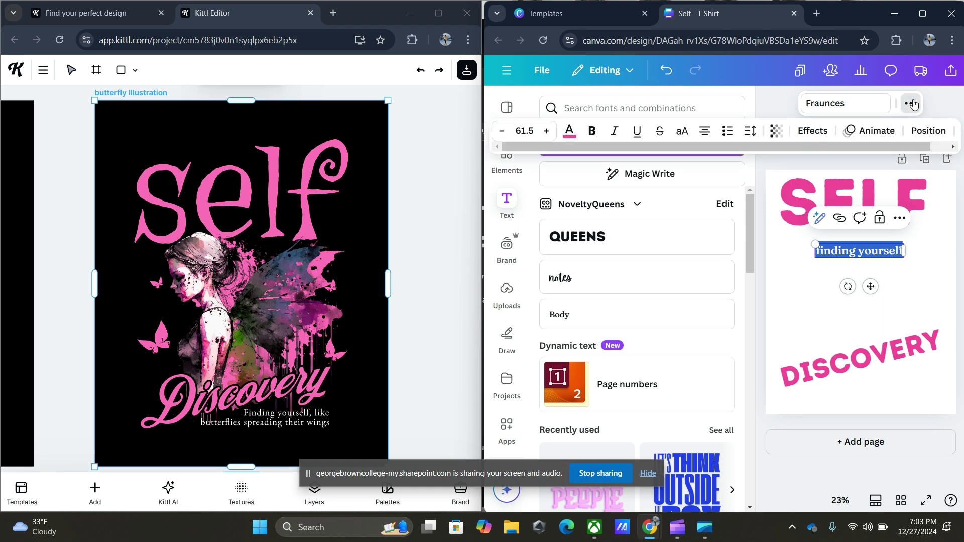
left_click(569, 141)
left_click(553, 288)
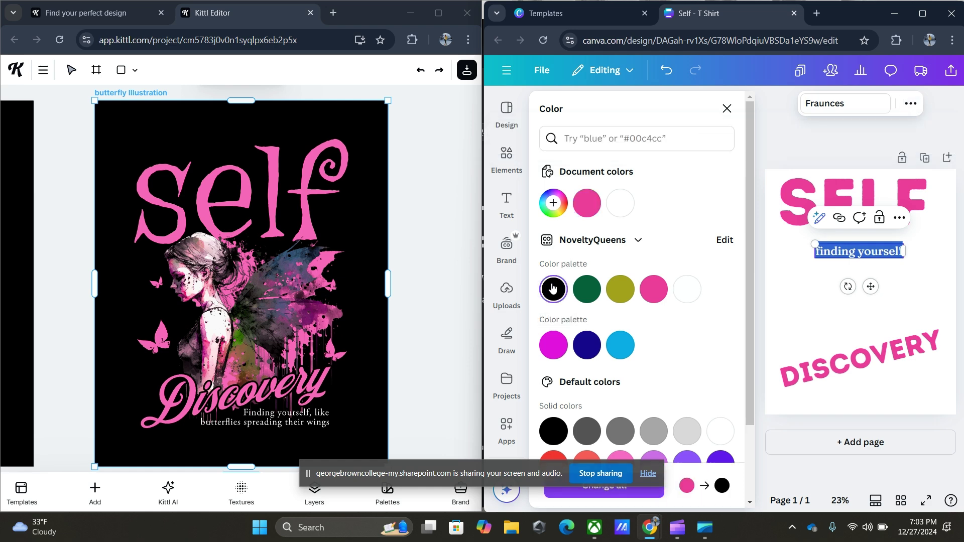
left_click_drag(871, 286, 909, 411)
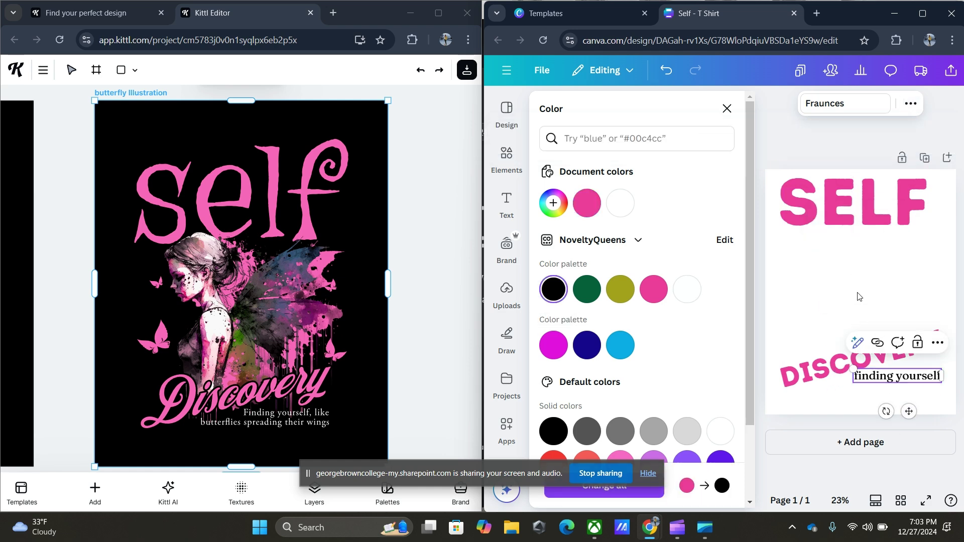
- Duplicate the "finding yourself" line and place the copy directly beneath it, offset slightly to the left
left_click(859, 297)
left_click(909, 385)
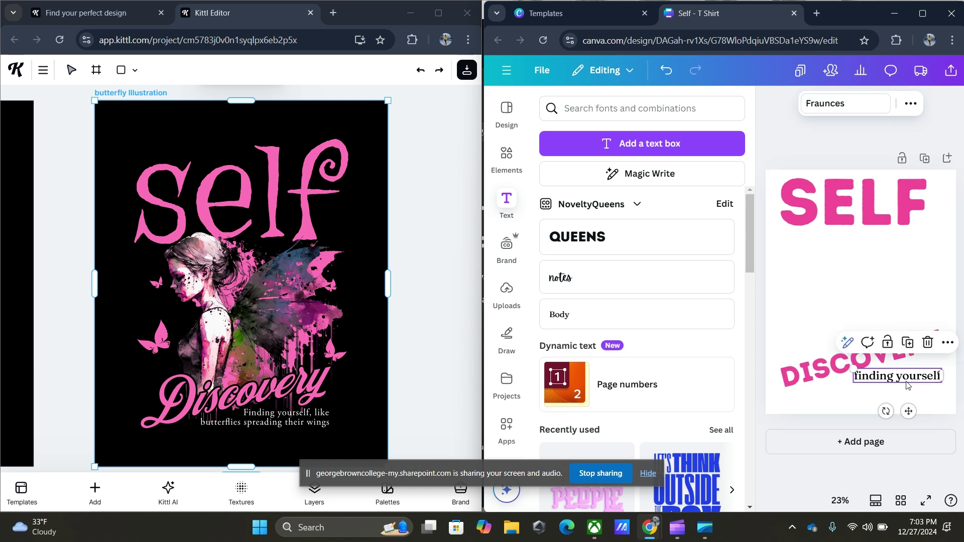
left_click_drag(909, 412, 882, 429)
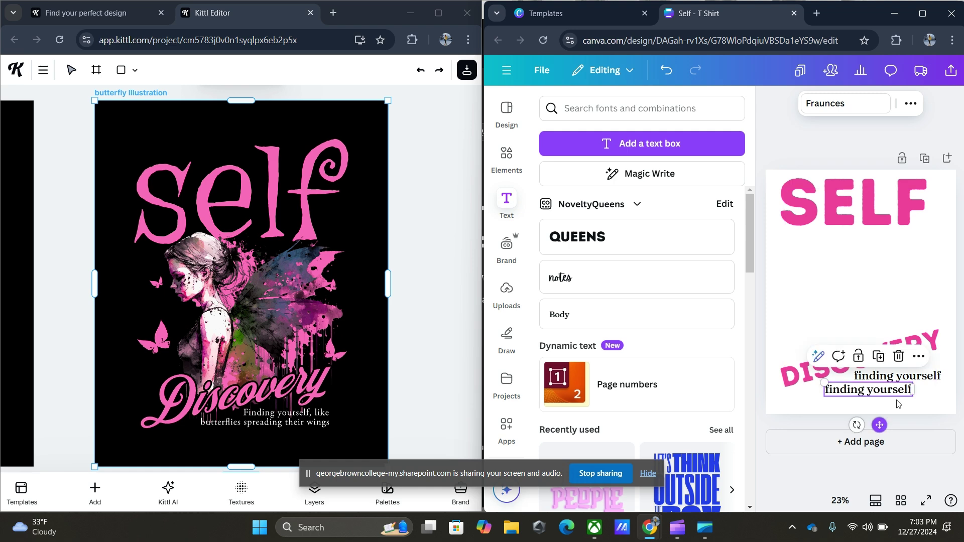
- Change the copied line's wording to "finding your wings" and widen its text box so it fits on one line
double_click(910, 390)
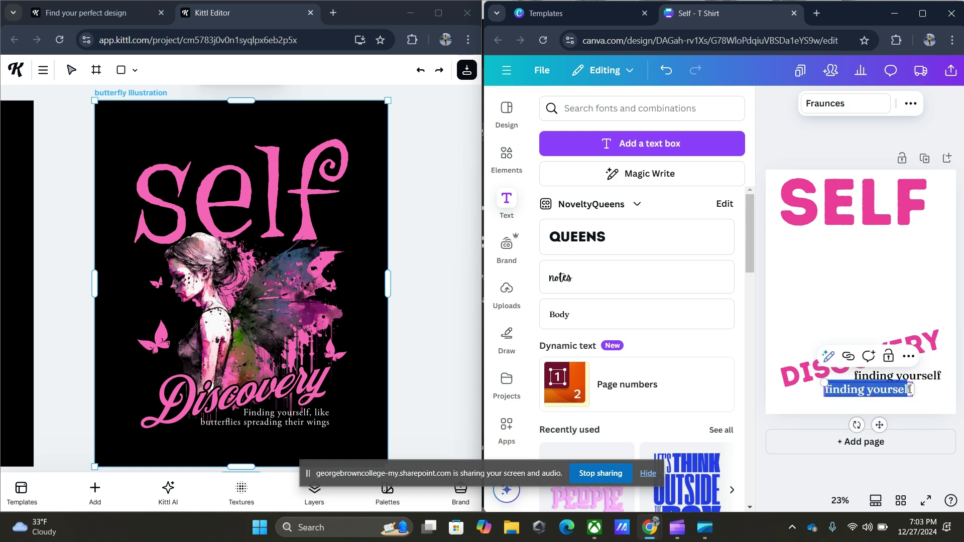
left_click(911, 390)
mouse_move(910, 390)
left_mouse_down()
mouse_move(841, 390)
mouse_move(911, 390)
left_mouse_up()
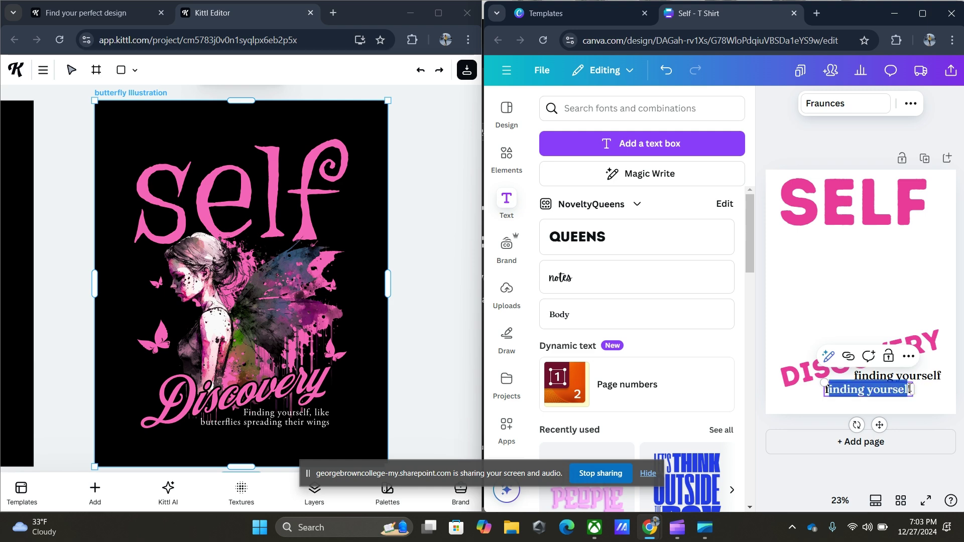
left_click(878, 390)
left_click_drag(871, 393, 911, 391)
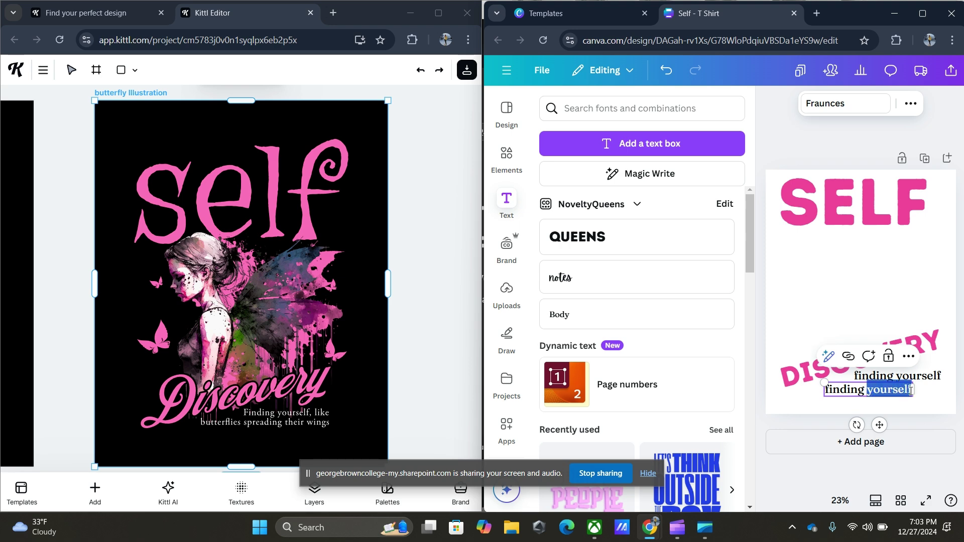
type("your wings")
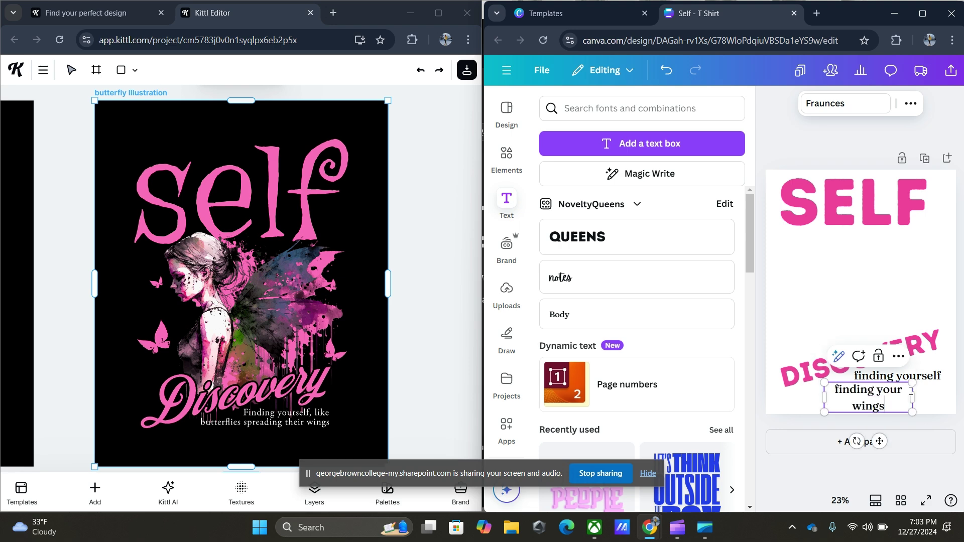
left_click_drag(912, 394, 955, 383)
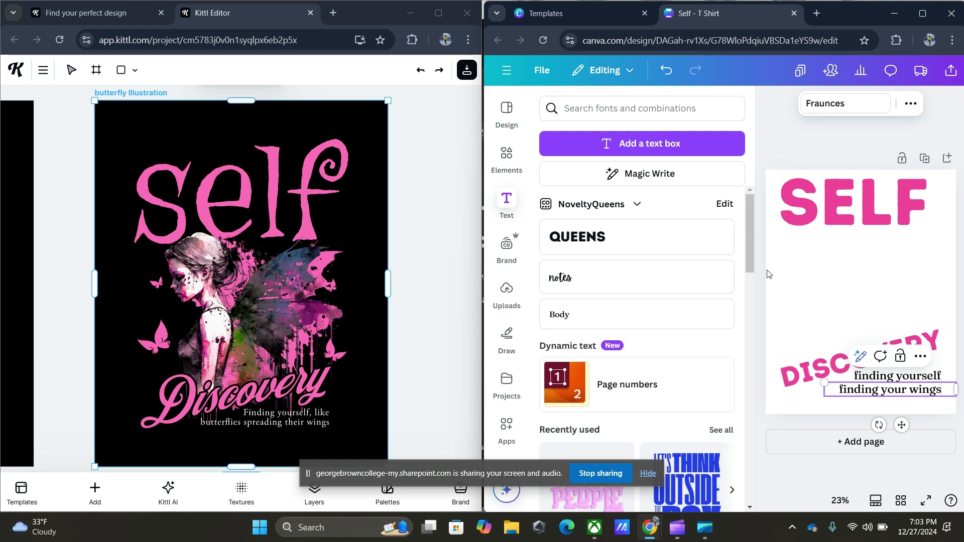
- Restyle the tilted word as Discovery in the Adlery Pro font and apply the Outline text effect
left_click(802, 368)
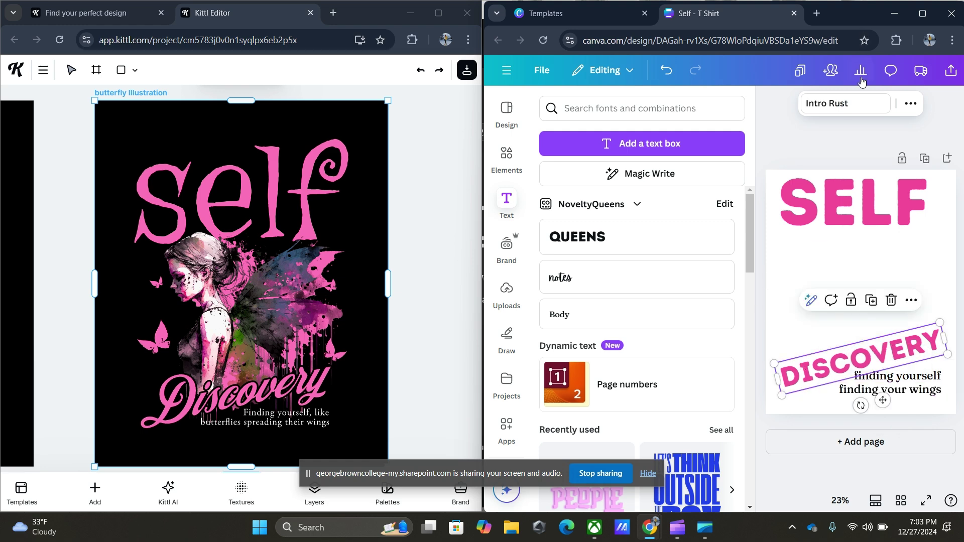
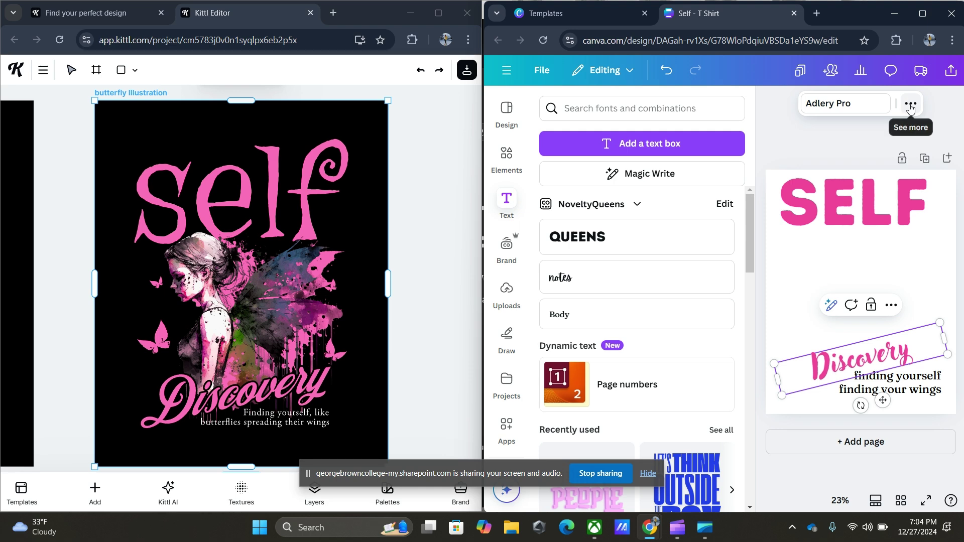
left_click(813, 134)
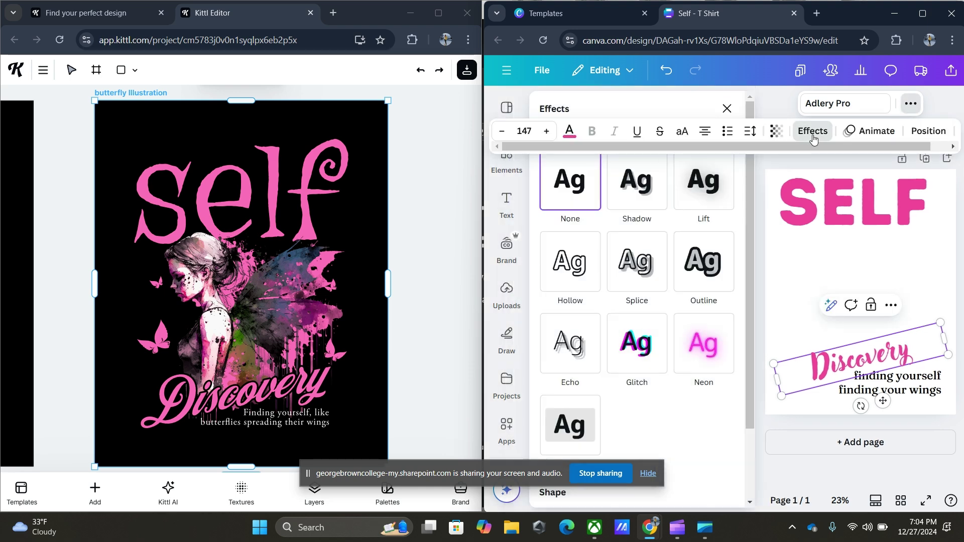
left_click(687, 265)
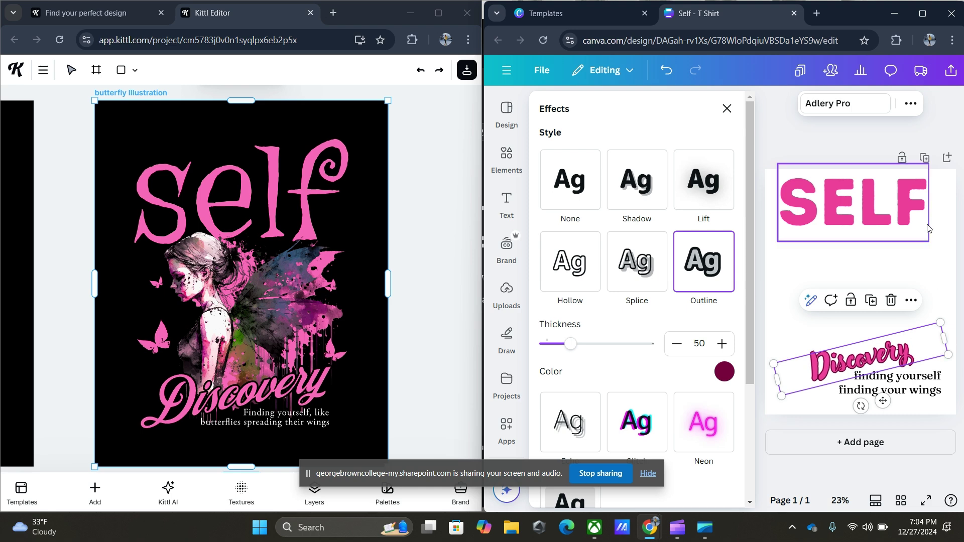
left_click(726, 109)
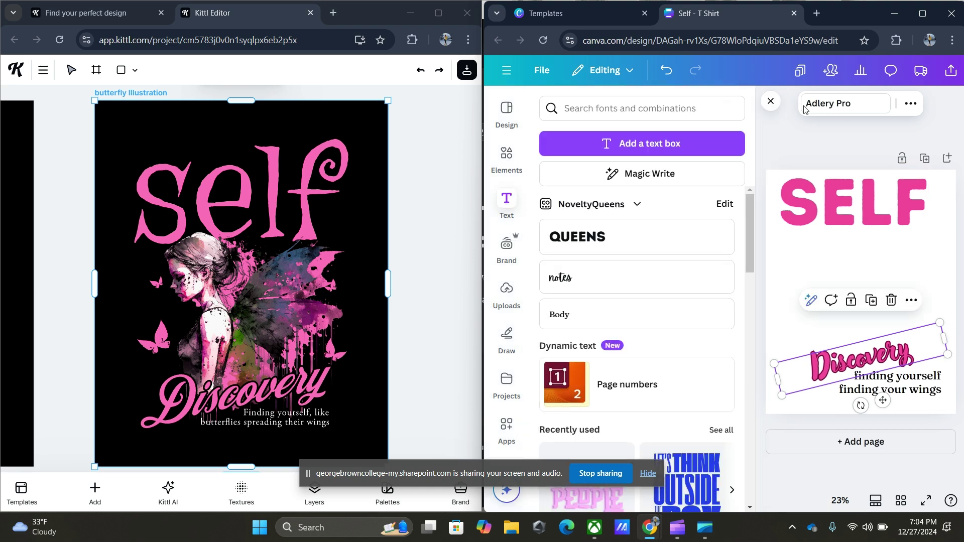
- Try the Brick Sans and Ahsing fonts on the tilted Discovery word and browse the font list for alternatives
left_click(844, 104)
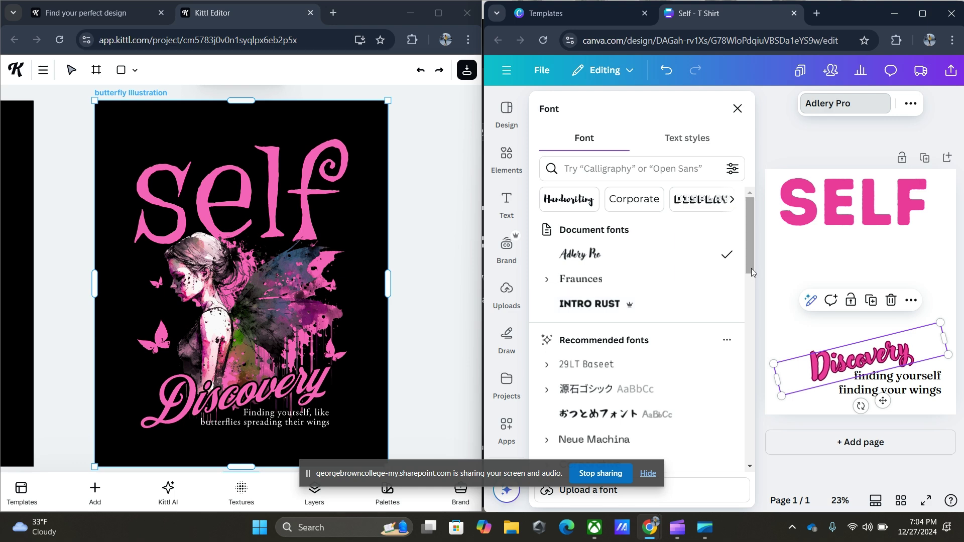
left_click_drag(749, 261, 752, 293)
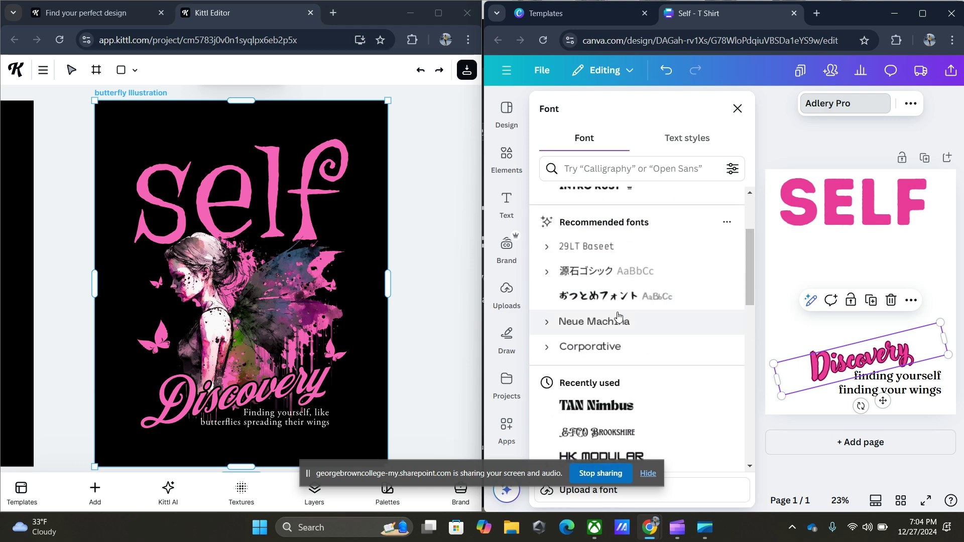
left_click_drag(748, 290, 756, 318)
left_click(597, 360)
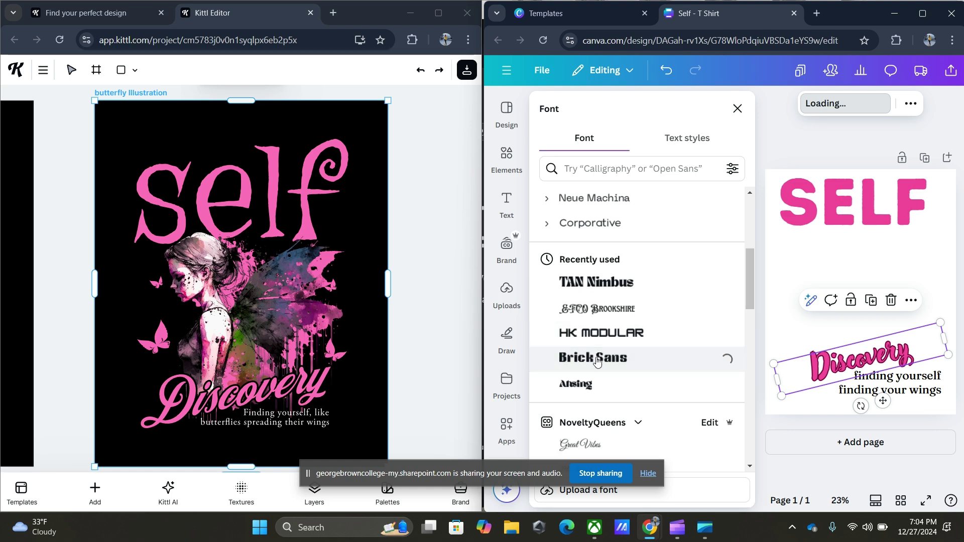
left_click(584, 395)
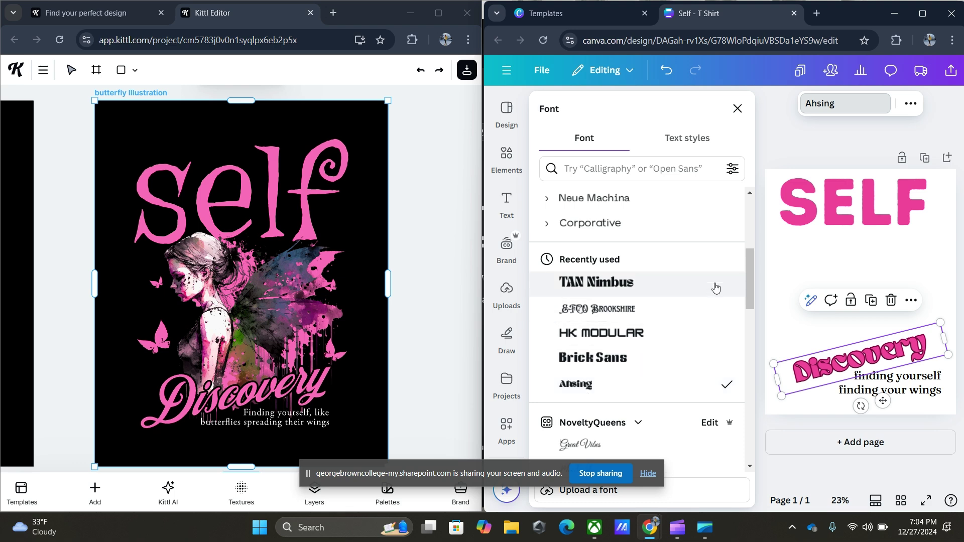
scroll(752, 294, "down", 3)
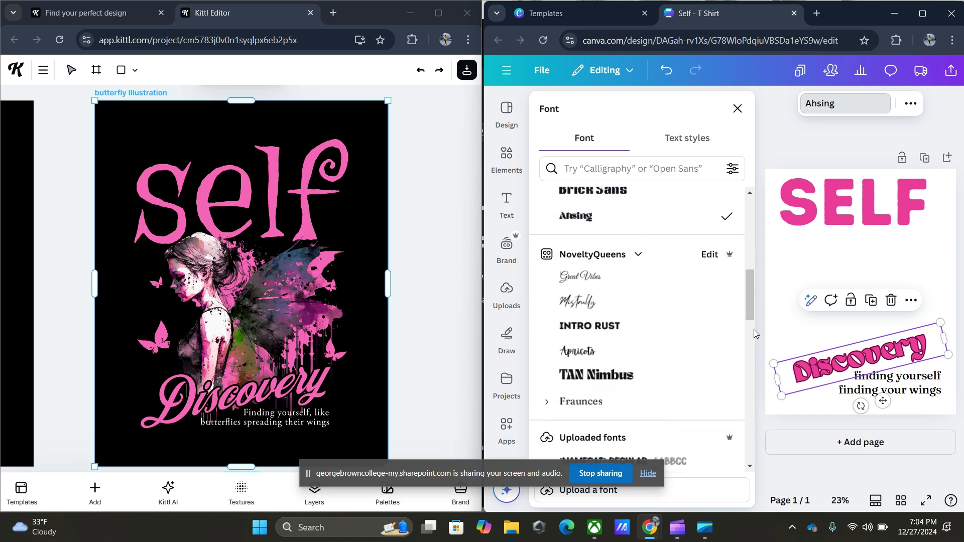
scroll(754, 330, "down", 3)
left_click_drag(754, 329, 711, 201)
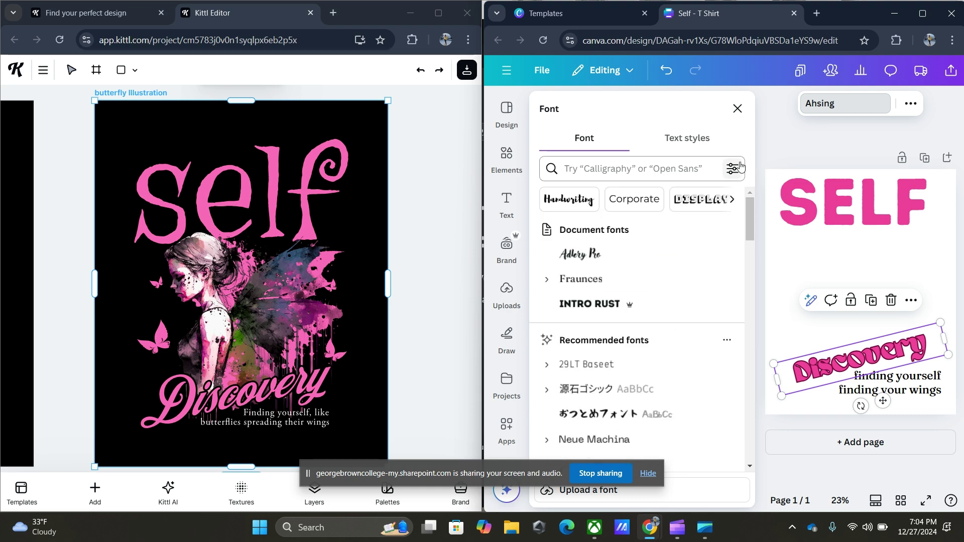
- Filter the fonts to the Display category, try Klemer Display, and set the tilted Discovery word in Foda Display
left_click(694, 204)
left_click(641, 265)
left_click(649, 410)
left_click(623, 385)
left_click_drag(749, 294, 752, 338)
left_click(584, 253)
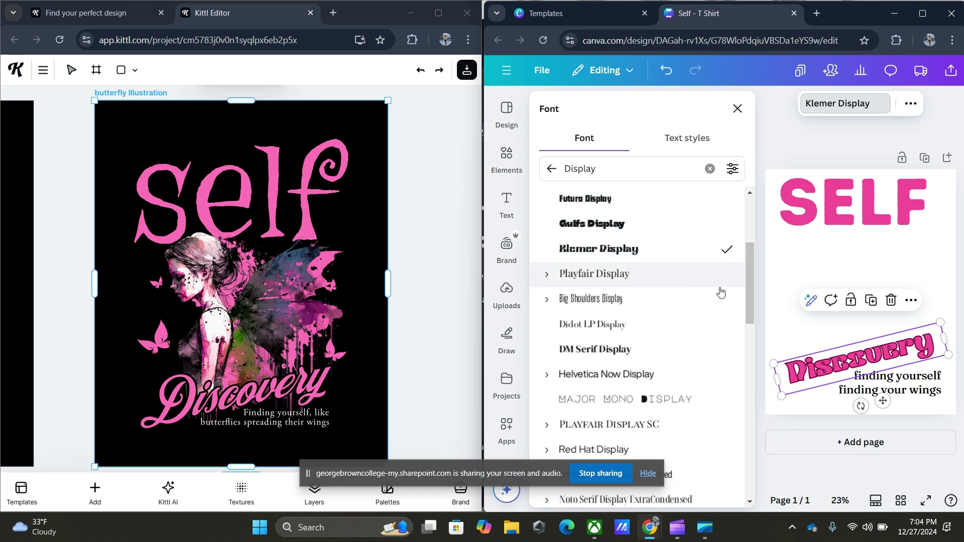
scroll(749, 316, "down", 3)
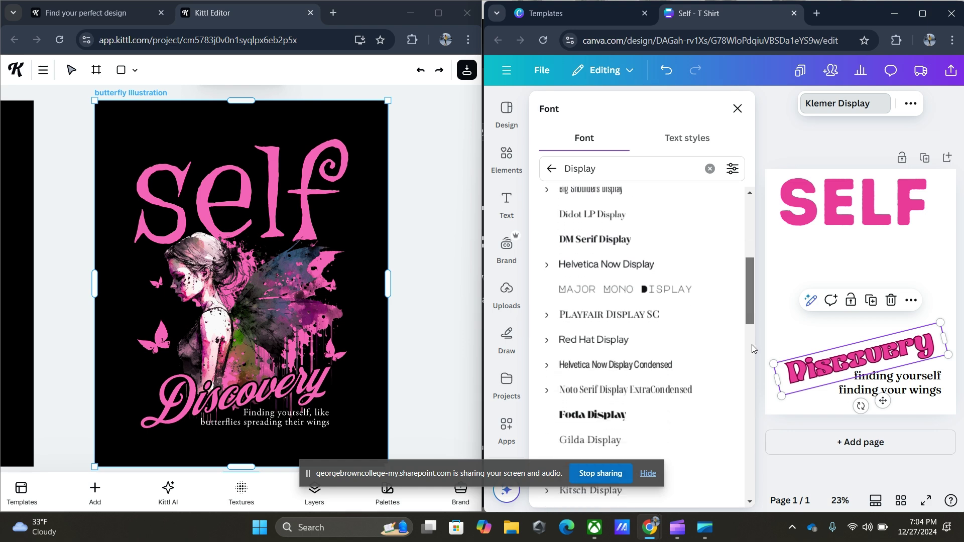
scroll(757, 358, "down", 1)
left_click(619, 339)
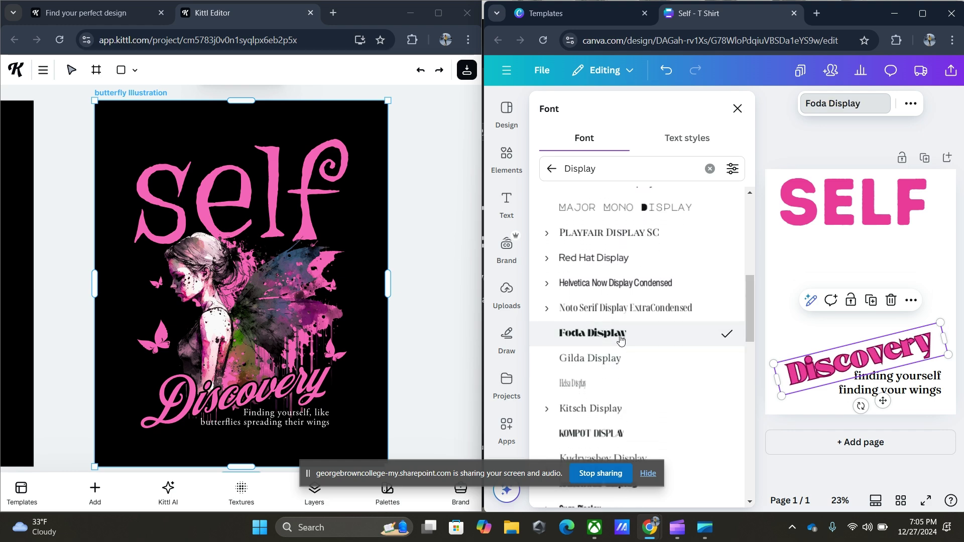
- Try the Sugo Display font on the Discovery word and undo that change
scroll(752, 324, "down", 3)
scroll(753, 352, "down", 1)
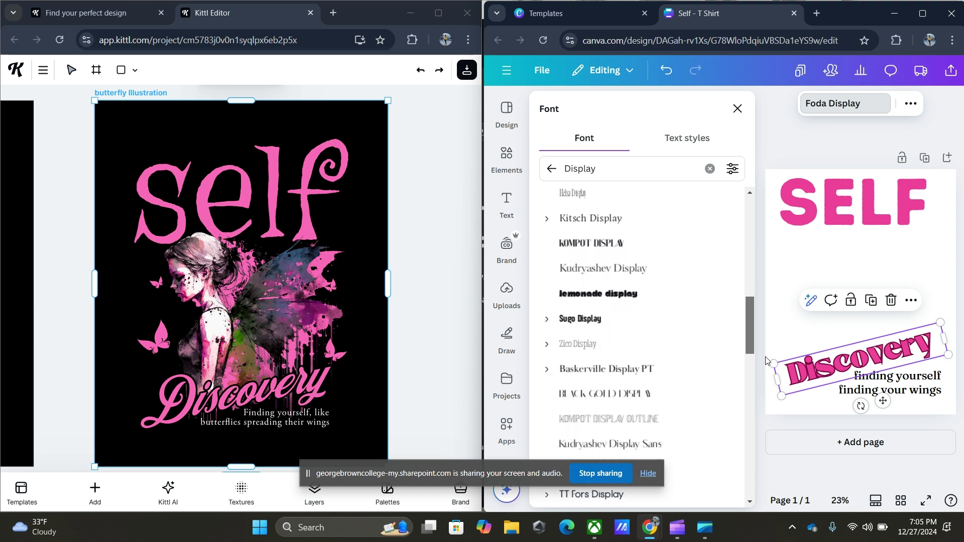
left_click(605, 317)
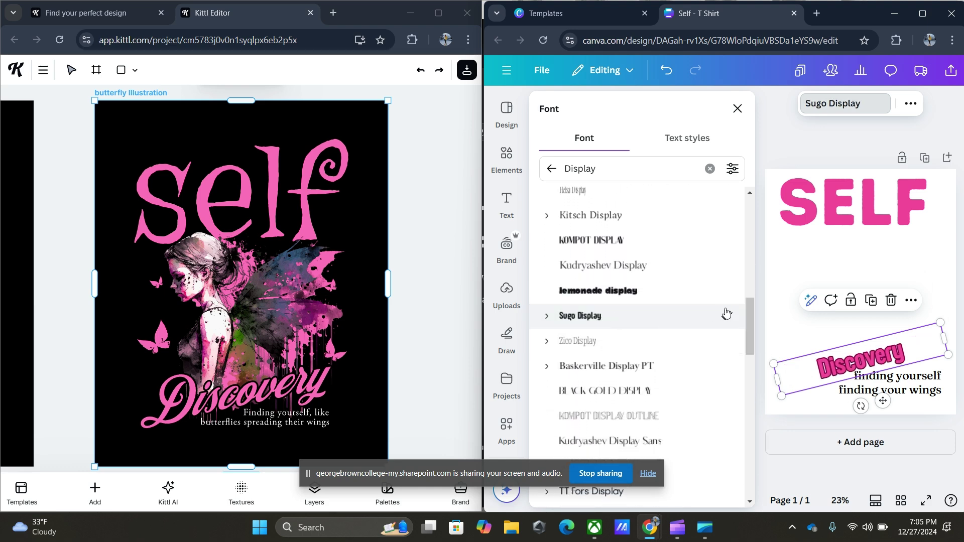
left_click(667, 77)
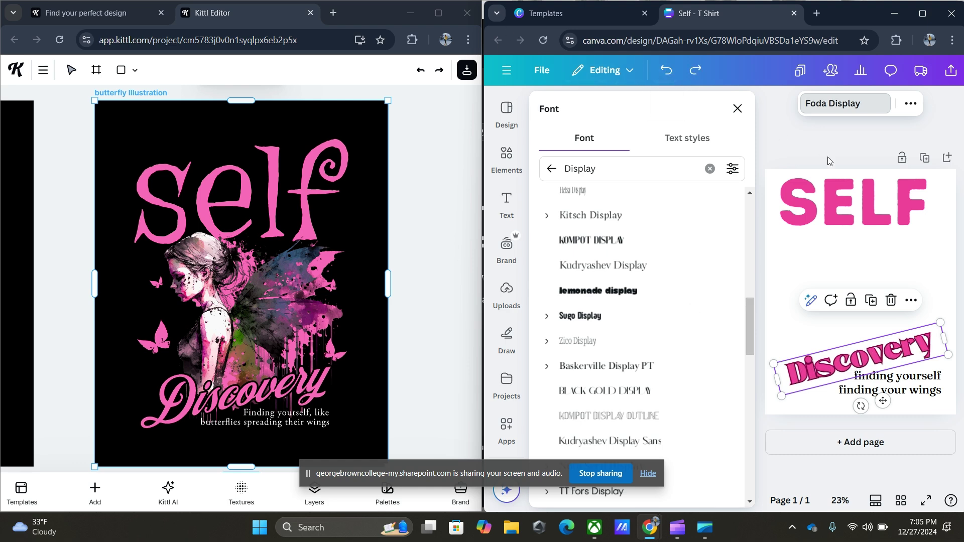
- Try Kompot Display and Kudryashev Display on the SELF heading, settle on Kitsch Display, and enlarge the heading slightly
left_click(851, 199)
left_click(604, 243)
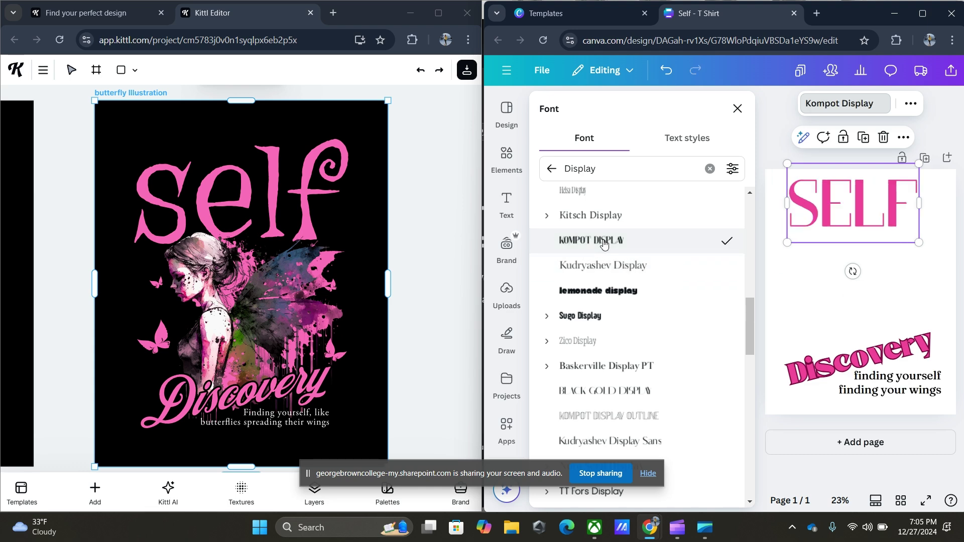
left_click(649, 268)
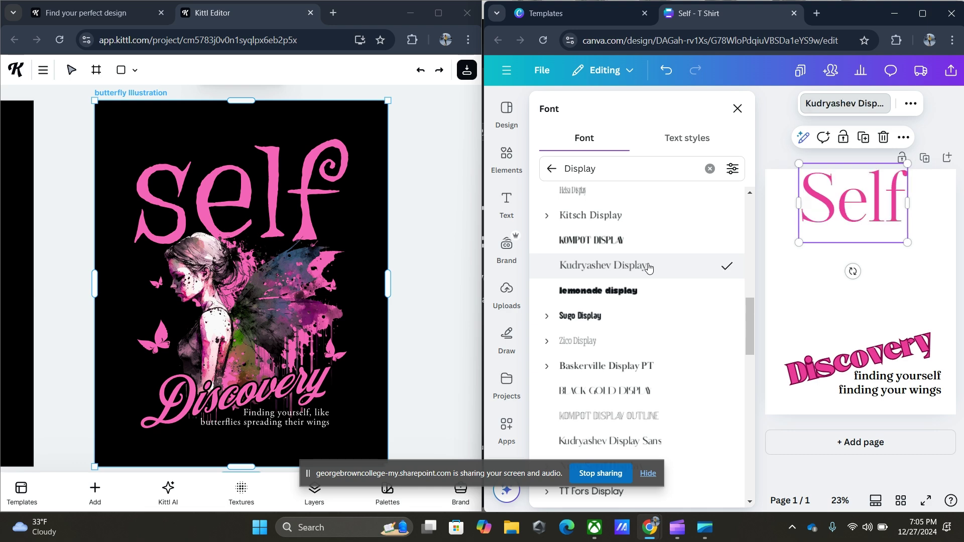
left_click(632, 217)
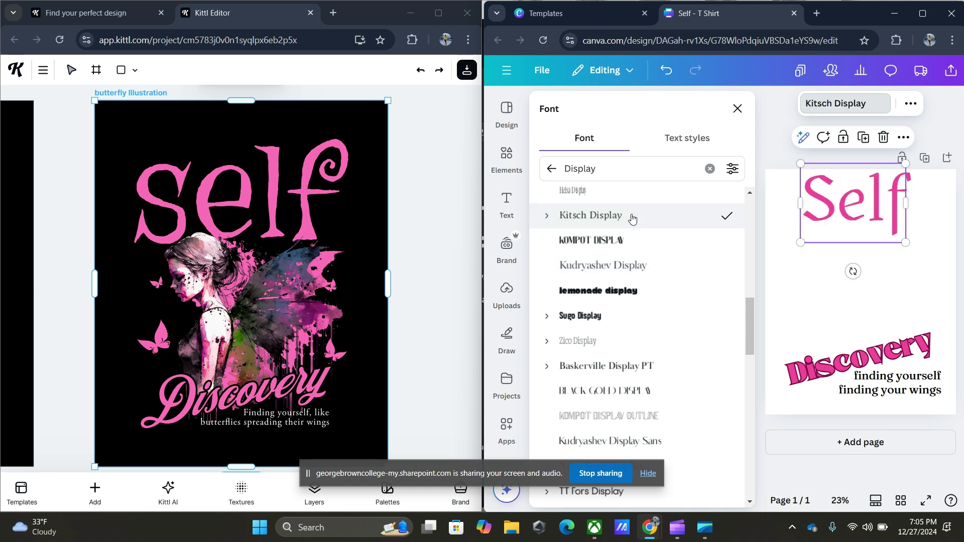
mouse_move(905, 244)
left_mouse_down()
mouse_move(941, 267)
mouse_move(917, 244)
left_mouse_up()
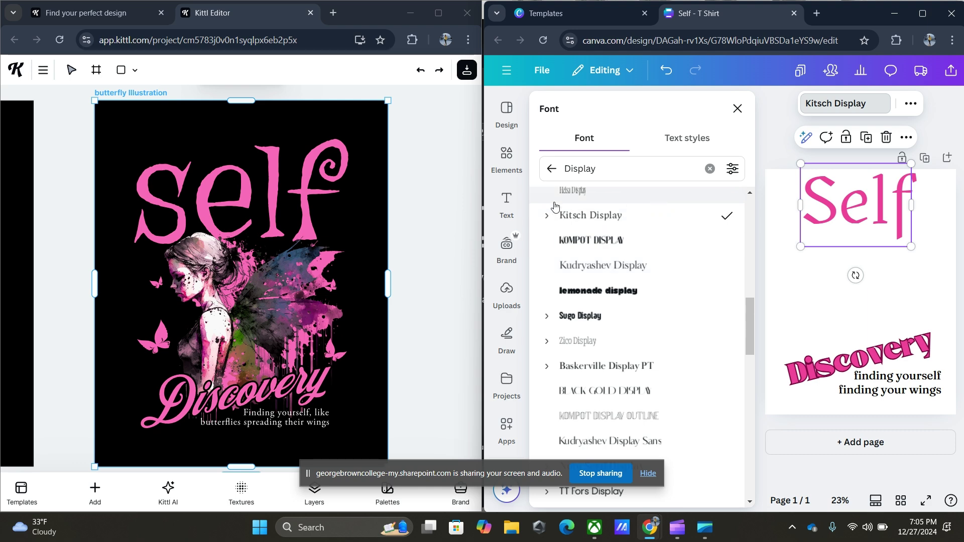
- Try adding the purple butterfly from the recently used elements and delete it from the page
left_click(505, 152)
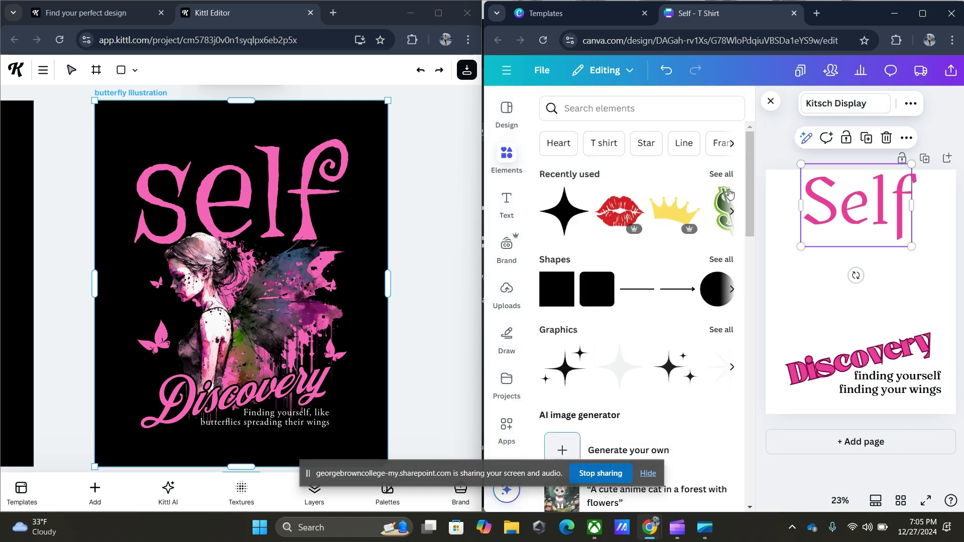
left_click(721, 175)
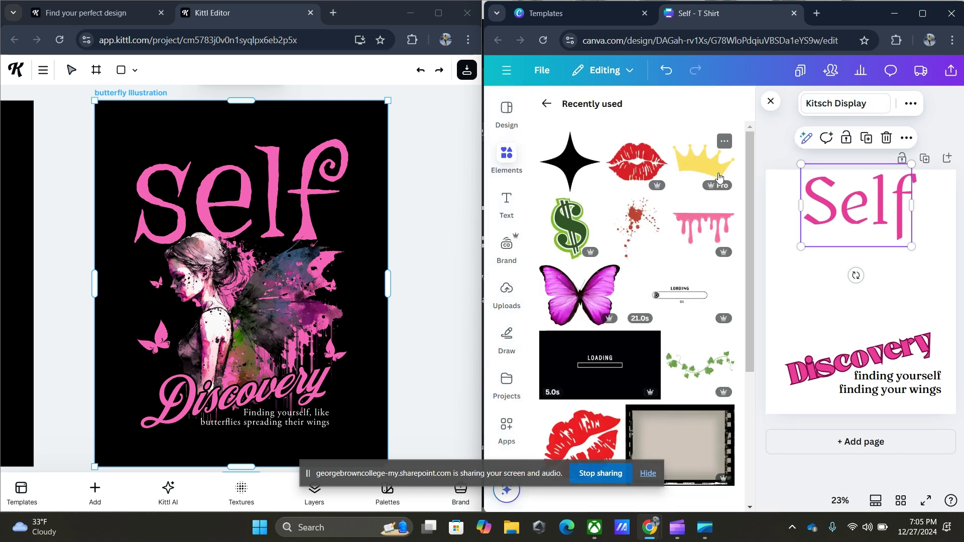
left_click(596, 292)
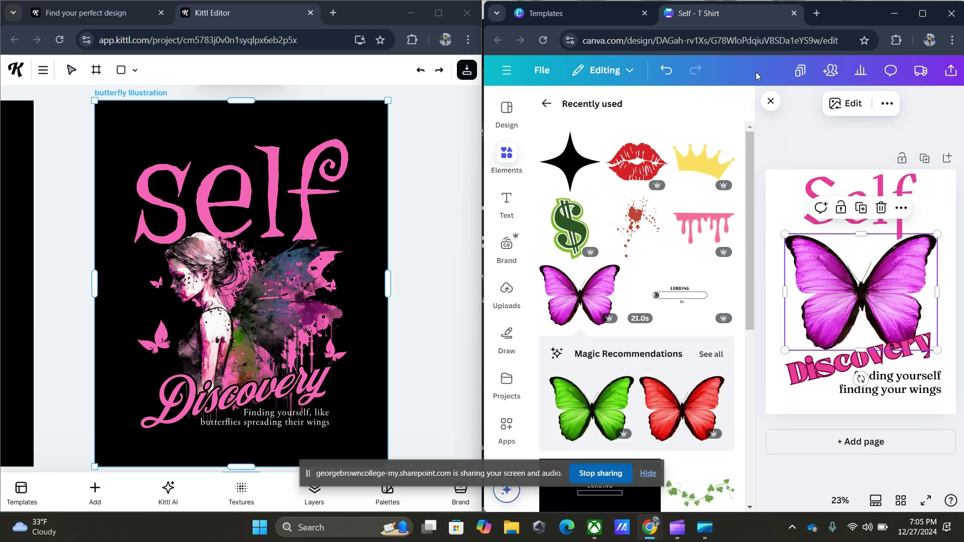
left_click(881, 208)
left_click(548, 105)
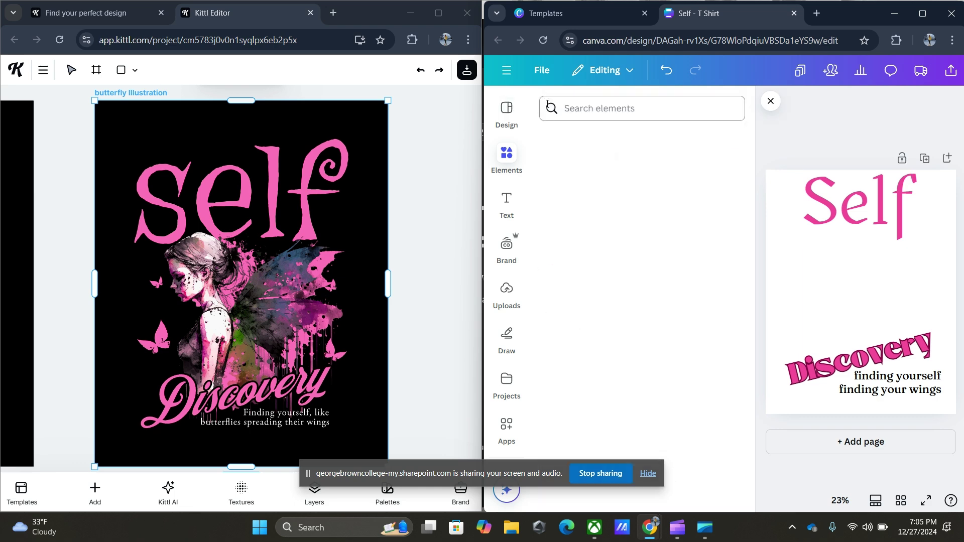
- Search the elements for butterfly, add the pink butterfly photo, and place it as a small accent above the end of Discovery
left_click(620, 109)
type("butter")
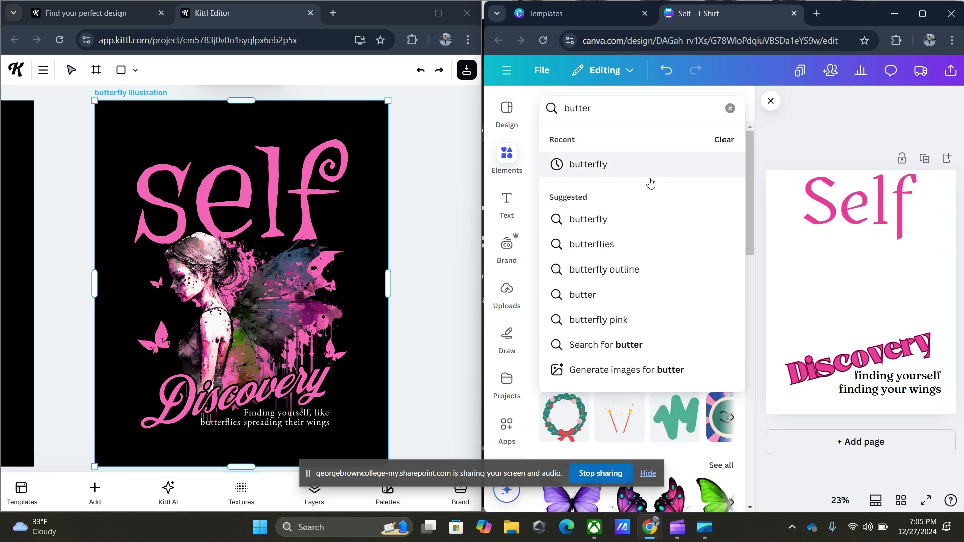
left_click(634, 223)
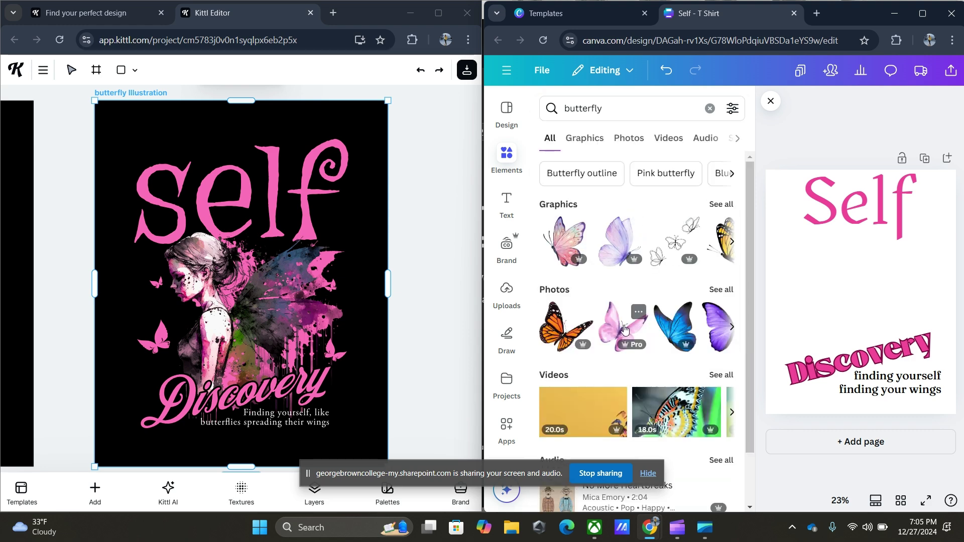
left_click(625, 329)
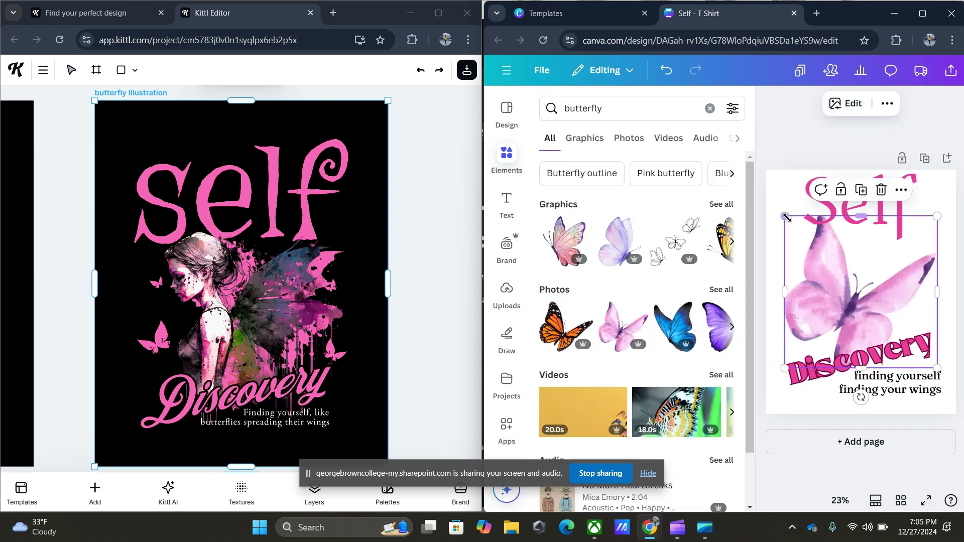
left_click_drag(785, 216, 897, 329)
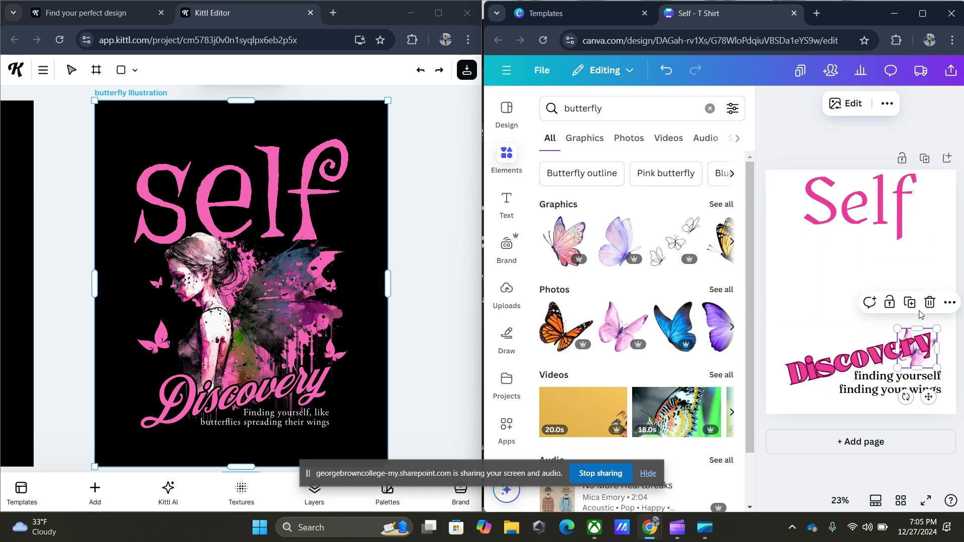
left_click_drag(928, 398, 942, 352)
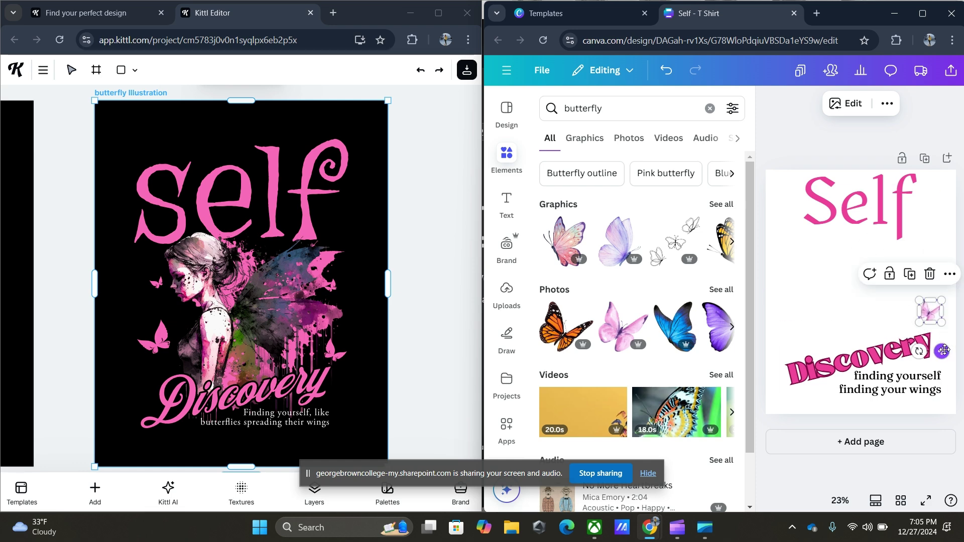
- Duplicate the small butterfly twice, placing one copy below the f of Self and the other below the S
left_click(913, 279)
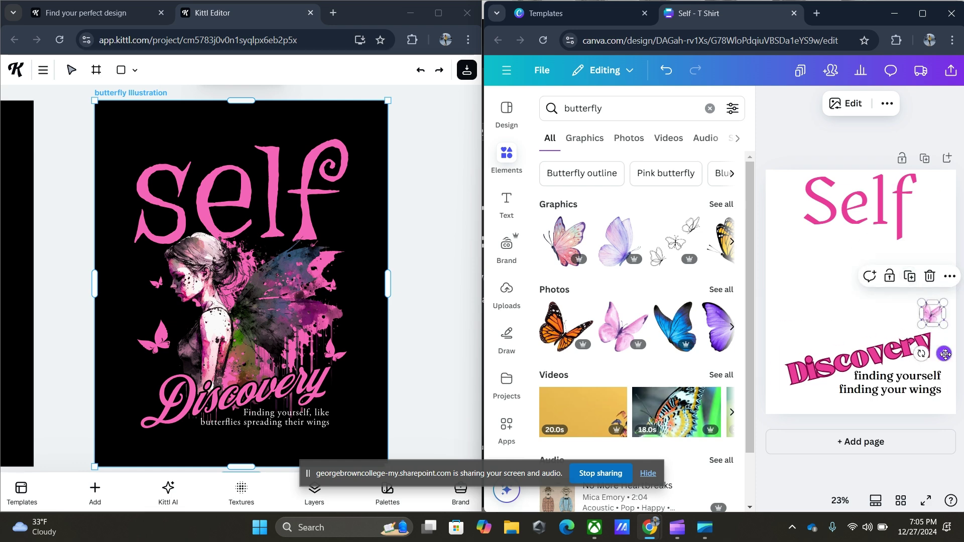
left_click_drag(945, 354, 932, 296)
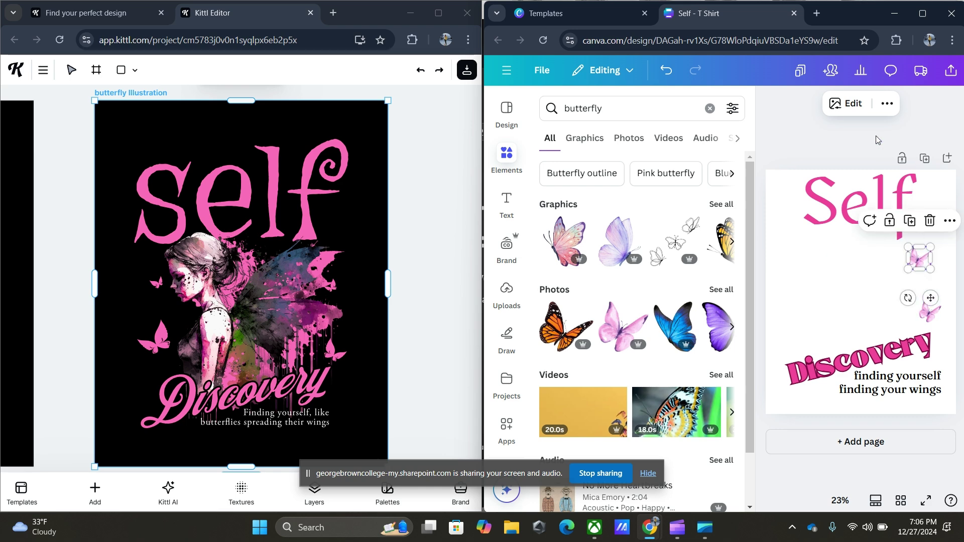
left_click(923, 226)
left_click_drag(920, 243, 812, 298)
- Duplicate the butterfly below the S, place the copy beneath it above Discovery, and enlarge that copy
left_click(812, 224)
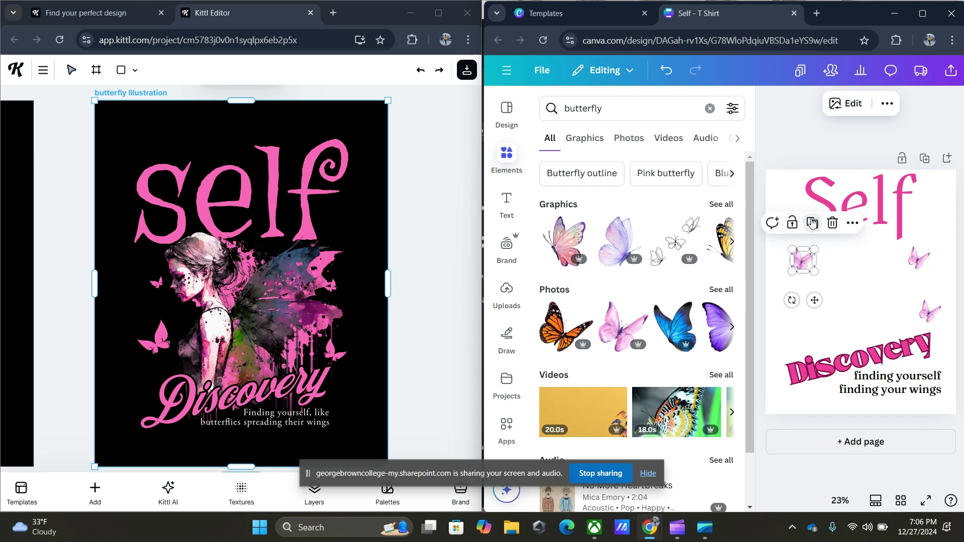
left_click_drag(815, 300, 817, 351)
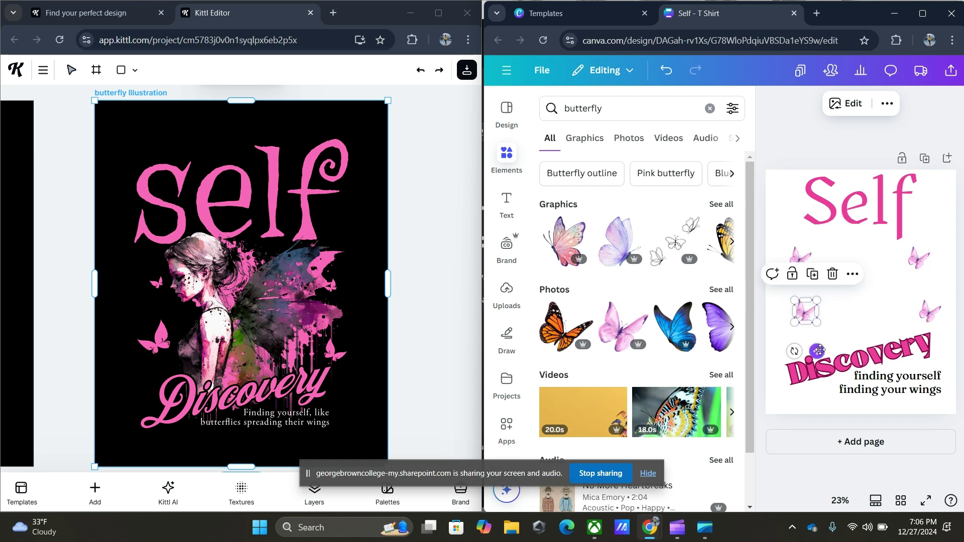
left_click_drag(817, 302, 835, 282)
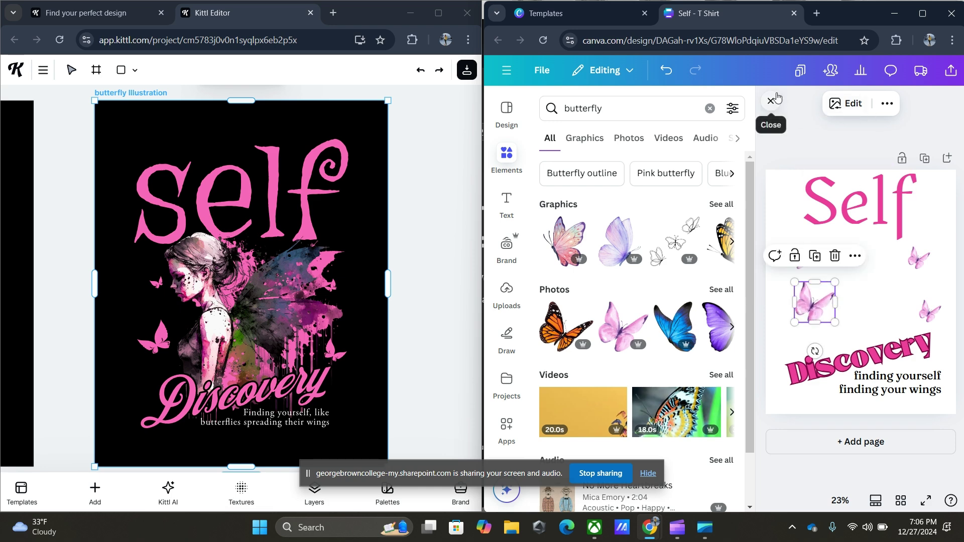
- Flip the enlarged butterfly horizontally
left_click(771, 102)
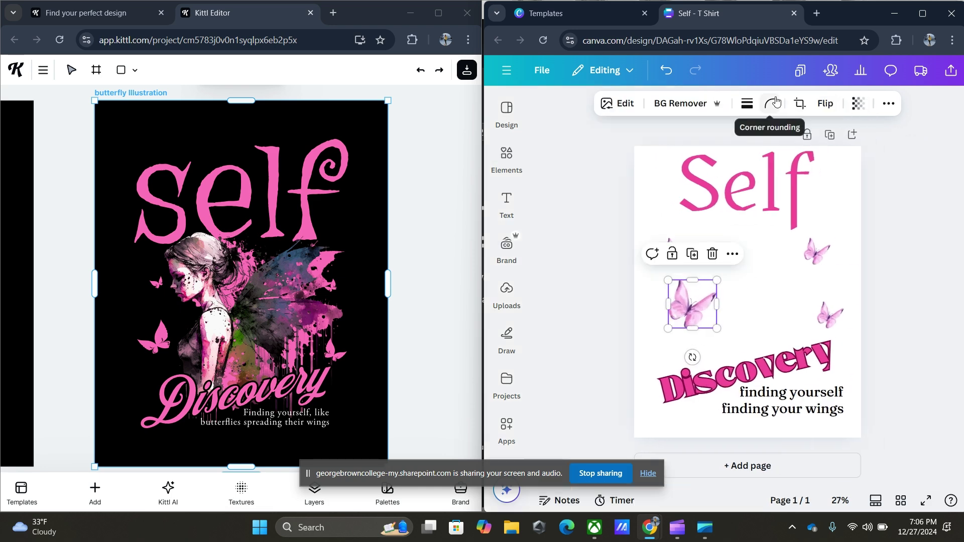
left_click(825, 103)
left_click(826, 139)
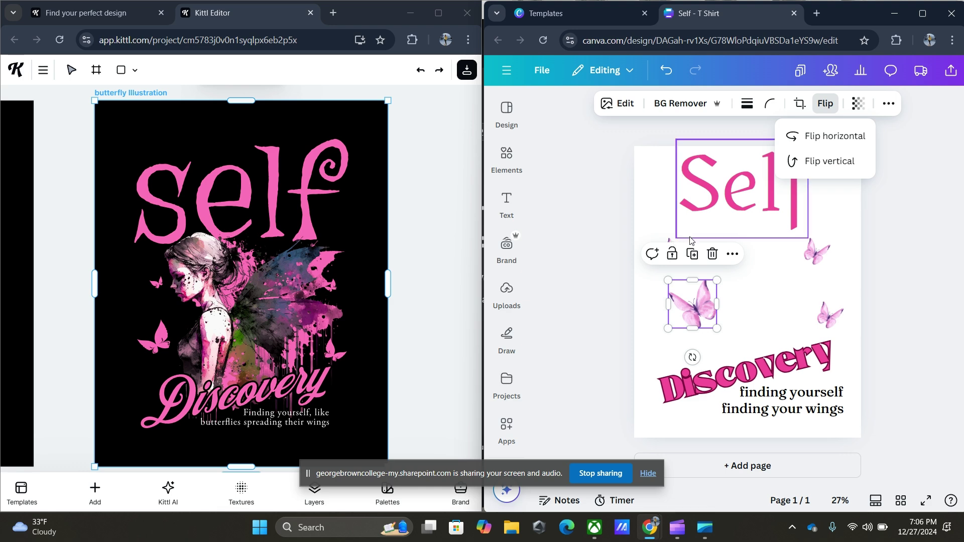
- Flip the butterfly below the f of Self horizontally and shrink it slightly
left_click(814, 257)
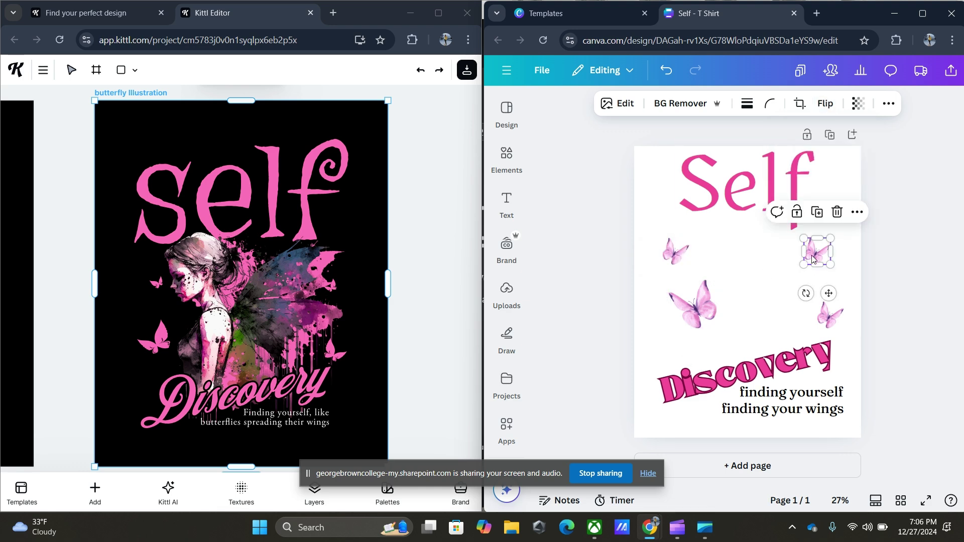
left_click(825, 104)
left_click(821, 135)
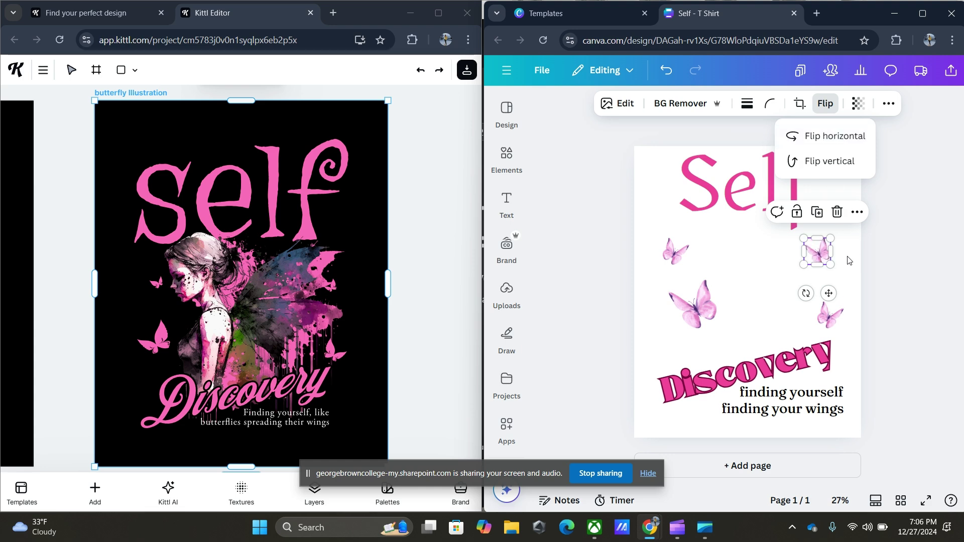
left_click_drag(828, 263, 824, 258)
- Shrink the butterfly below the S of Self slightly
left_click(676, 251)
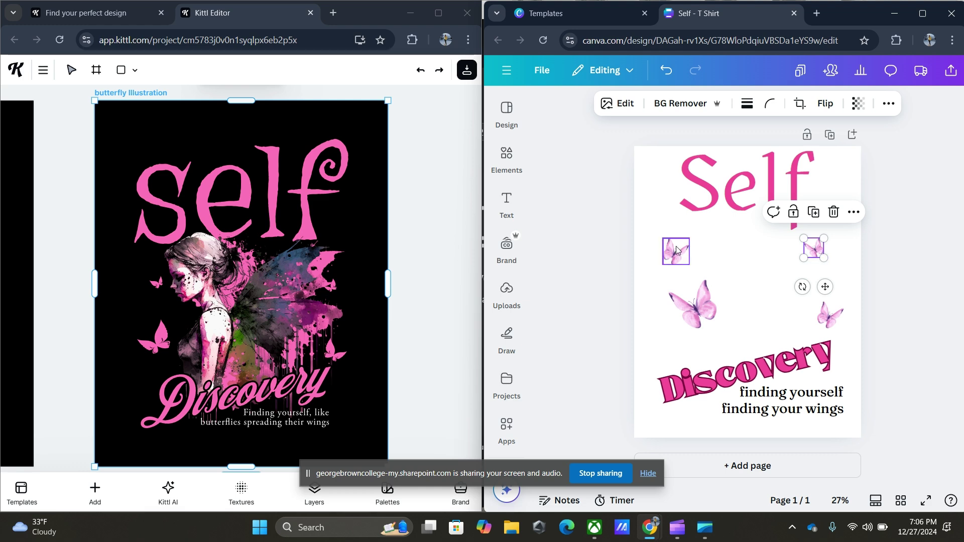
left_click_drag(661, 265, 665, 256)
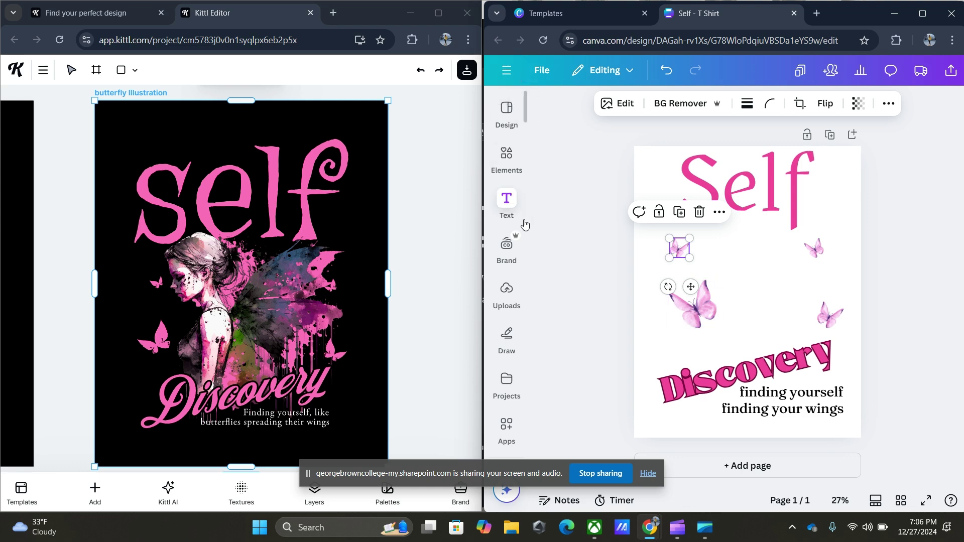
- Add the uploaded image of the woman with pink wings, facing right on a light gray background, to the design
left_click(506, 288)
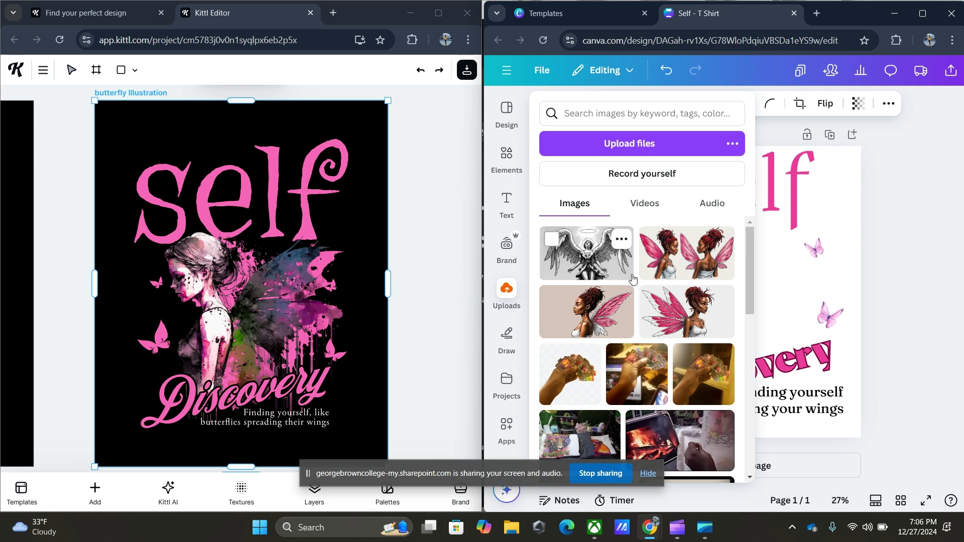
left_click(652, 292)
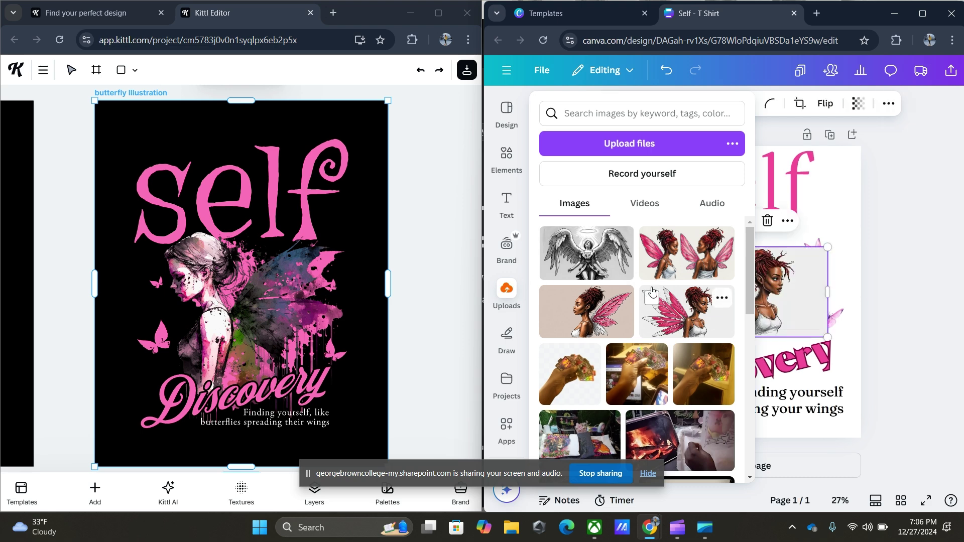
left_click(884, 182)
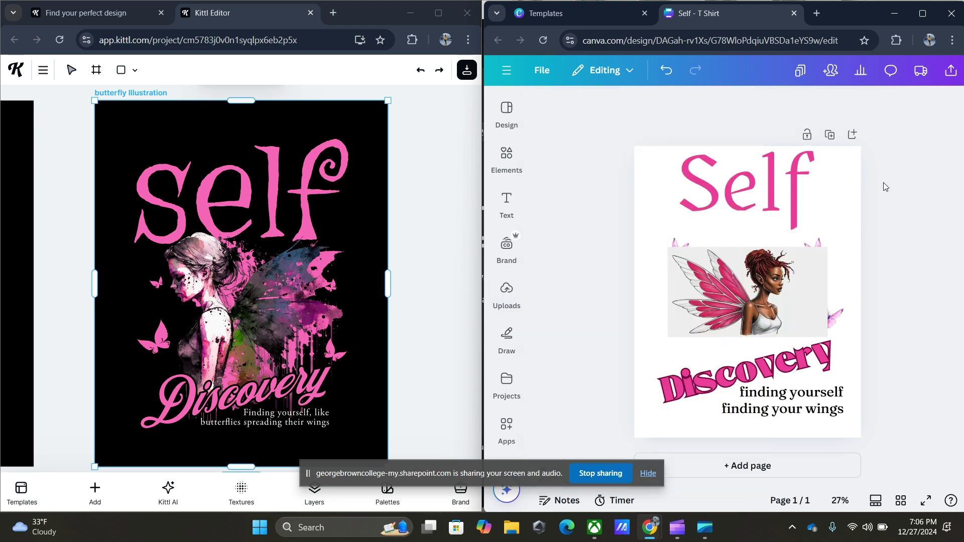
- Remove the background from the winged woman image and flip it horizontally
left_click(762, 306)
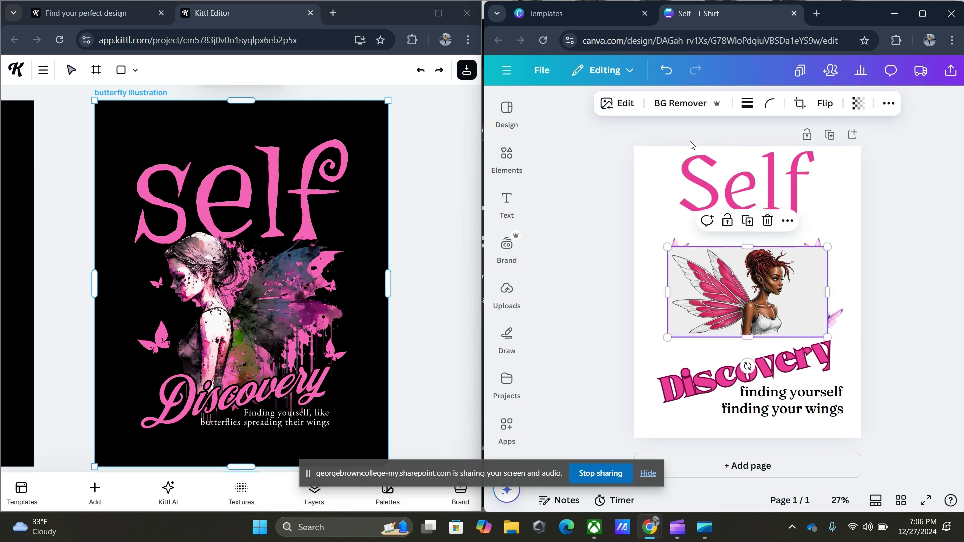
left_click(673, 103)
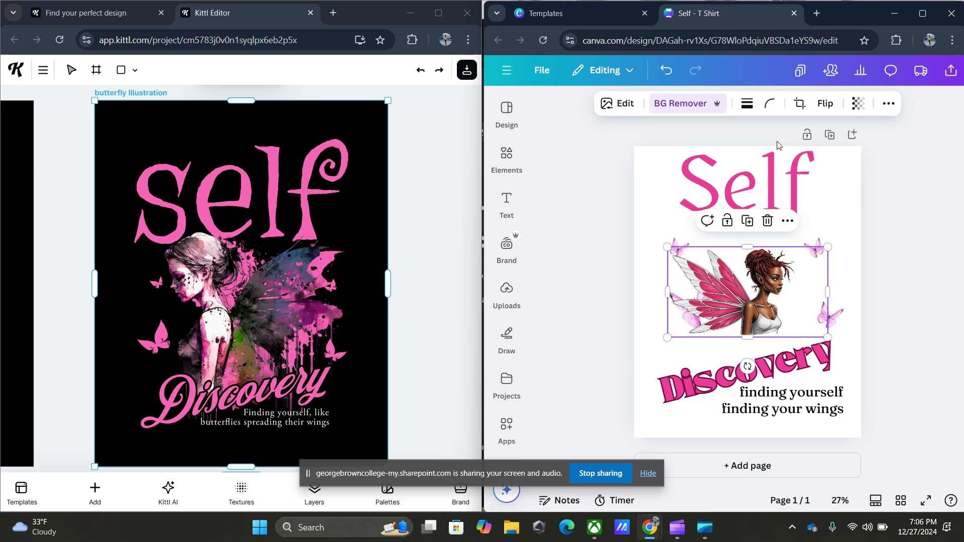
left_click(823, 104)
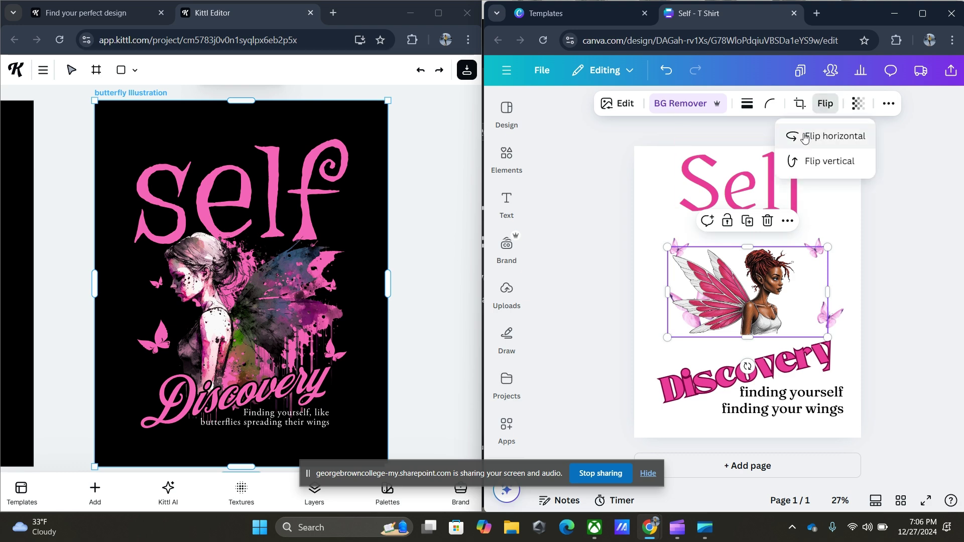
left_click(790, 134)
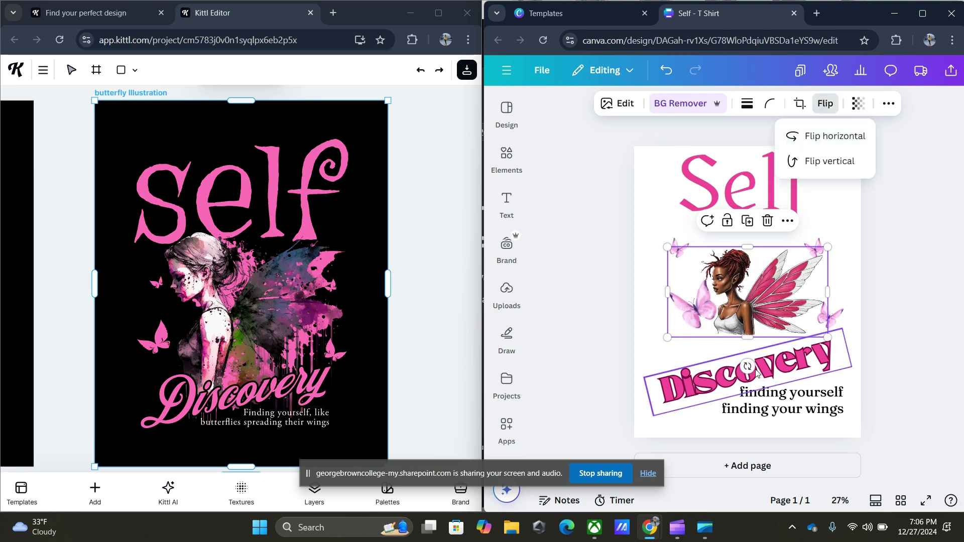
- Tilt the winged woman counterclockwise and enlarge her to fill the space between Self and Discovery
left_click_drag(748, 366, 757, 345)
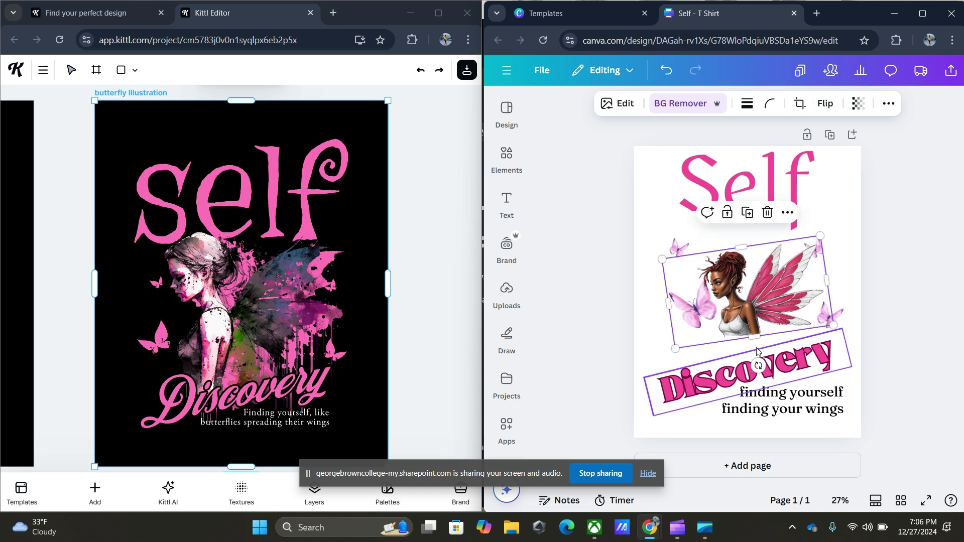
left_click_drag(662, 259, 571, 224)
left_click_drag(695, 279, 746, 304)
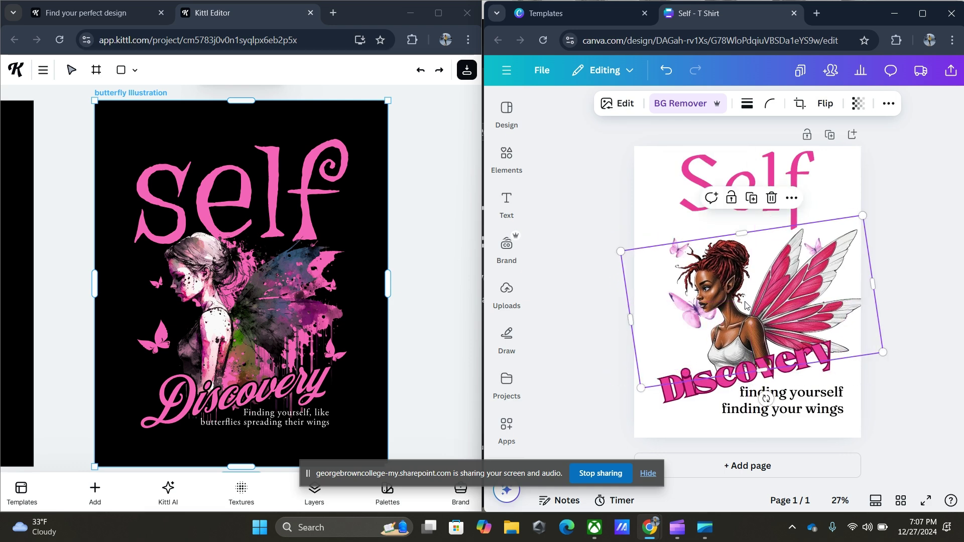
- Crop the empty left side of the winged woman image and shift it slightly left to center it on the page
left_click_drag(630, 319, 673, 308)
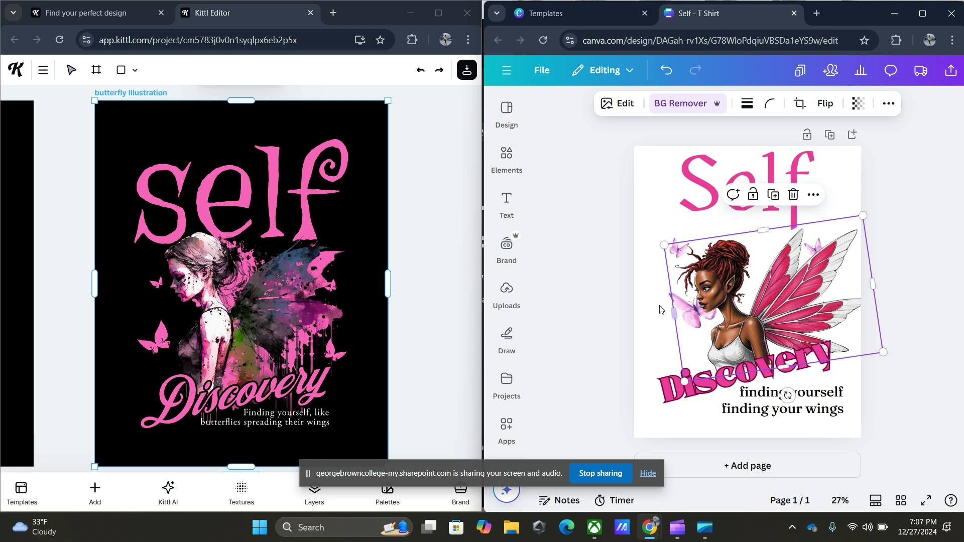
left_click_drag(806, 294, 794, 299)
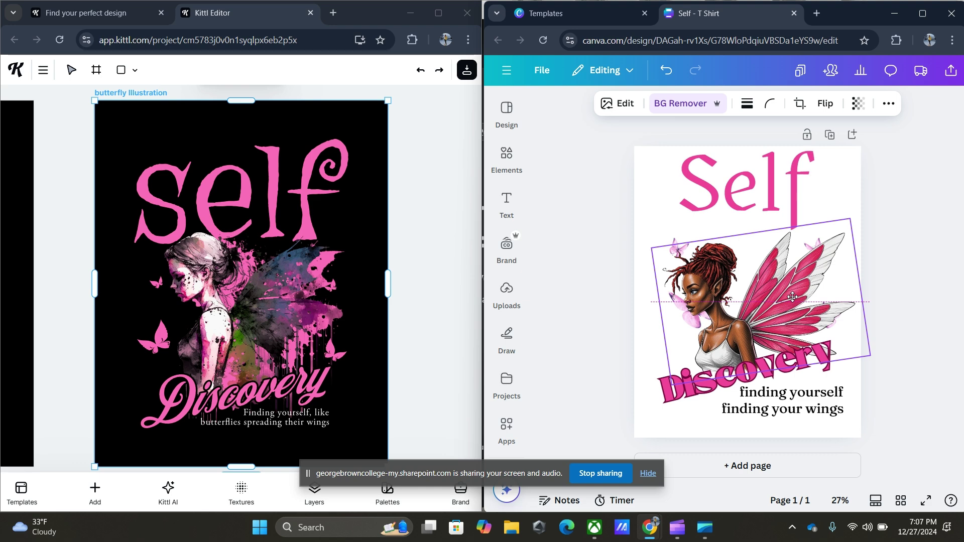
mouse_move(850, 220)
left_mouse_down()
mouse_move(855, 180)
mouse_move(853, 217)
left_mouse_up()
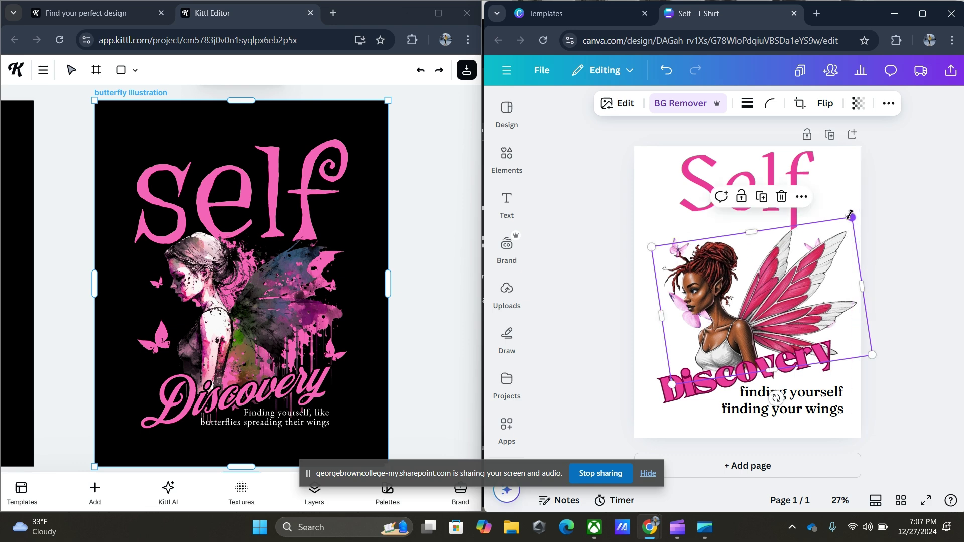
- Reduce the tilt of Discovery slightly, and rotate the winged woman to about -6° while nudging her right
left_click(679, 400)
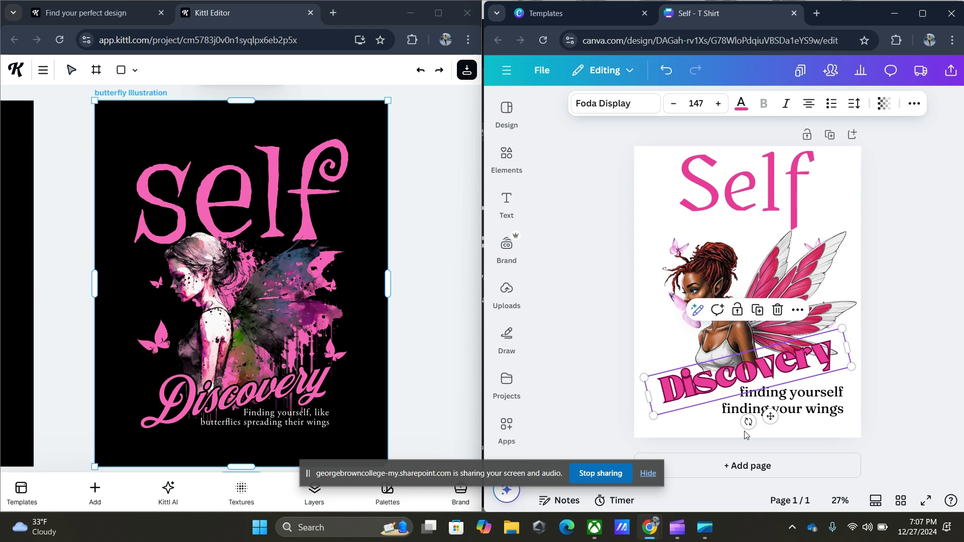
left_click_drag(748, 423, 743, 428)
left_click_drag(799, 272, 798, 274)
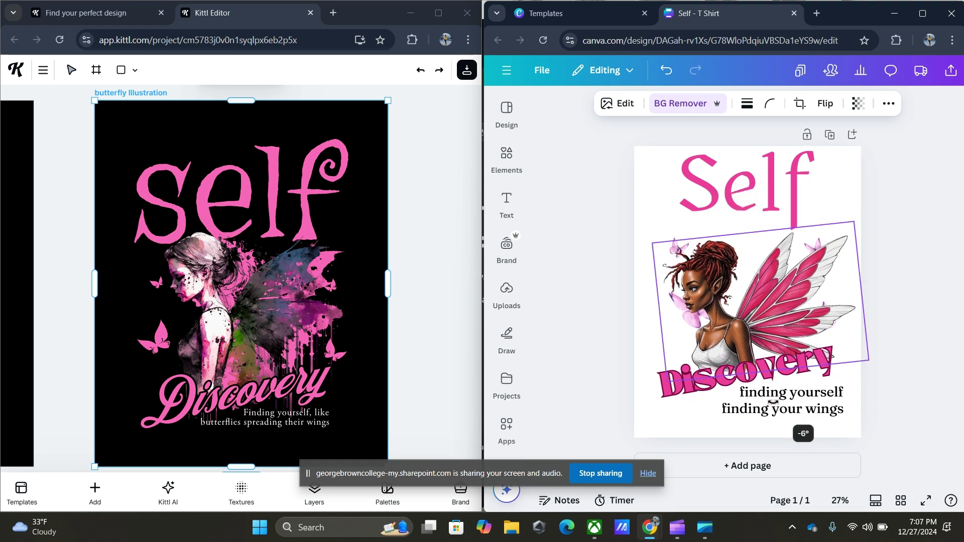
left_click_drag(778, 314, 790, 313)
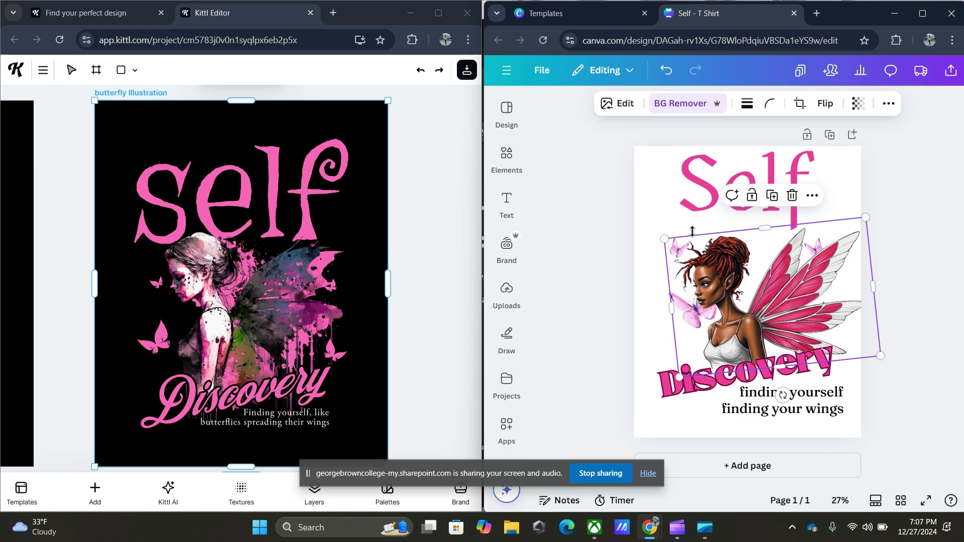
- Send the winged woman image to the back, behind the butterflies and text
left_click(889, 104)
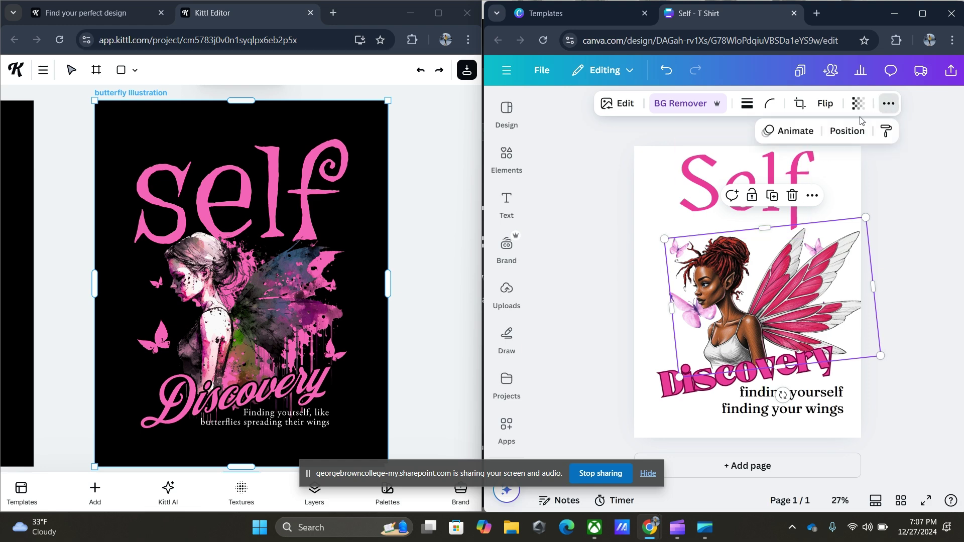
left_click(847, 132)
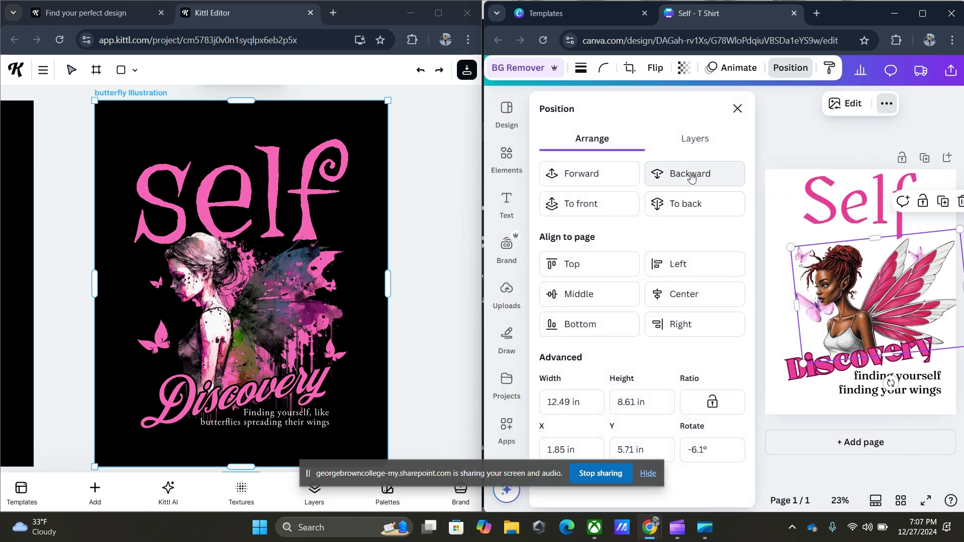
left_click(695, 205)
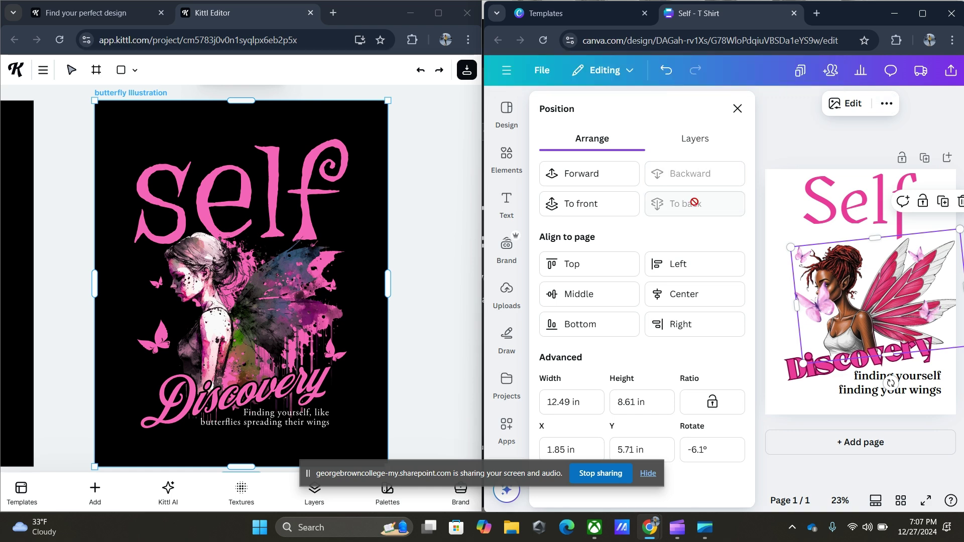
left_click(816, 149)
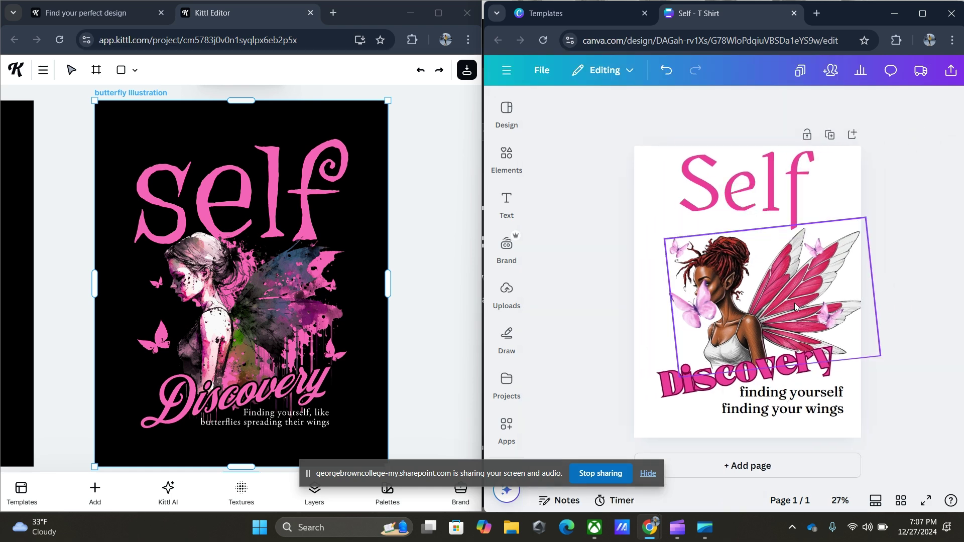
- Move the large butterfly left of the woman's face, one small butterfly above the wing tips, and the other beside the end of Discovery
left_click_drag(708, 317, 688, 336)
left_click(815, 248)
left_click_drag(821, 243, 835, 227)
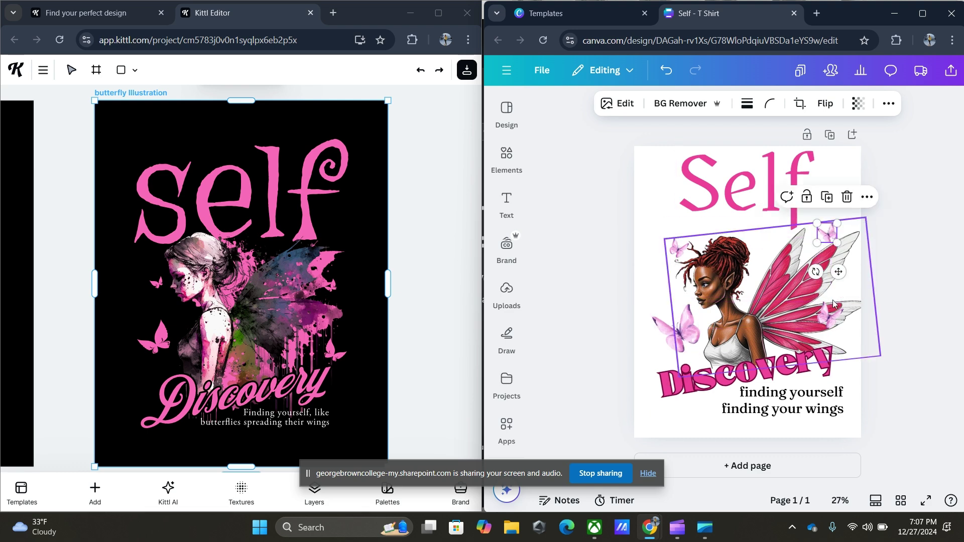
left_click(830, 312)
left_click_drag(830, 312, 851, 374)
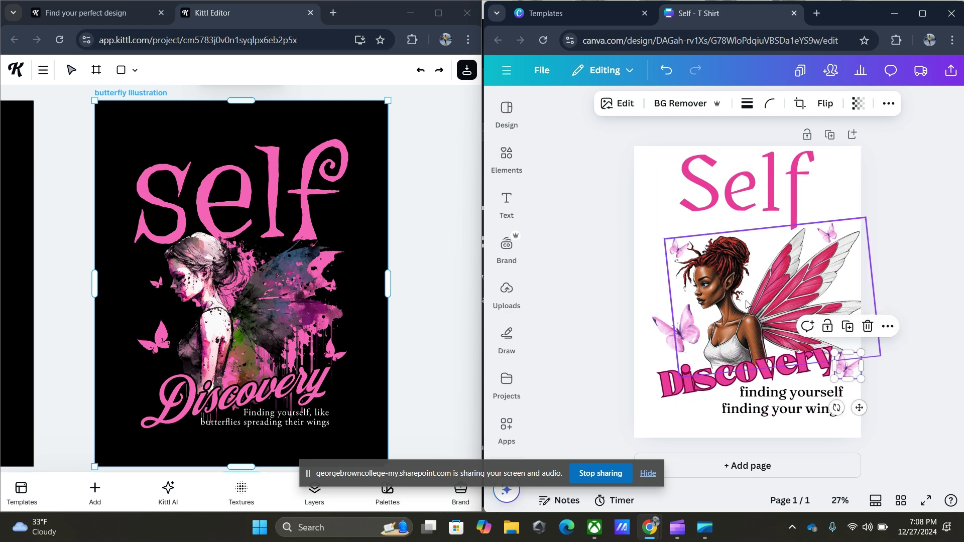
- Duplicate the winged woman image, enlarge the copy, and position it over the original
left_click(747, 318)
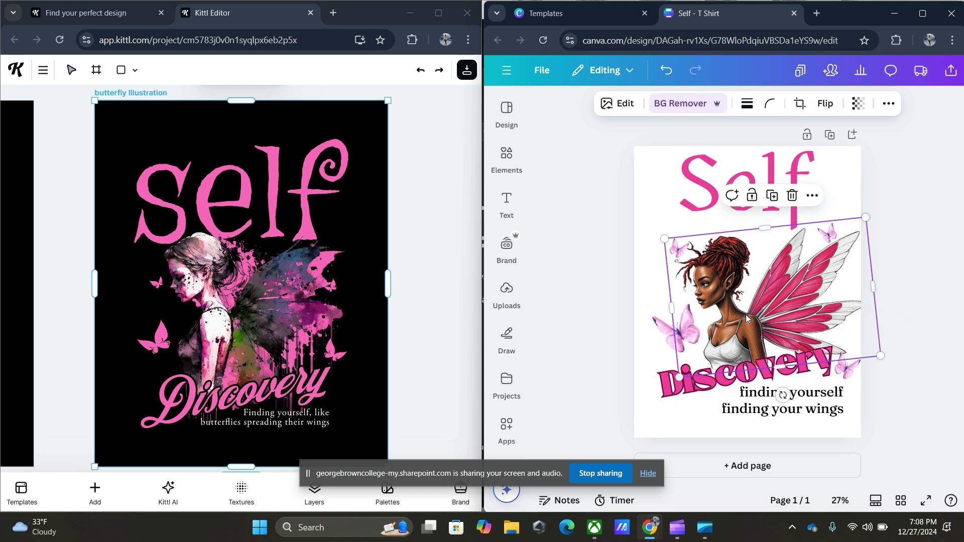
left_click(773, 197)
left_click_drag(654, 229, 610, 248)
left_click(610, 247)
left_click(719, 304)
left_click_drag(718, 304, 747, 311)
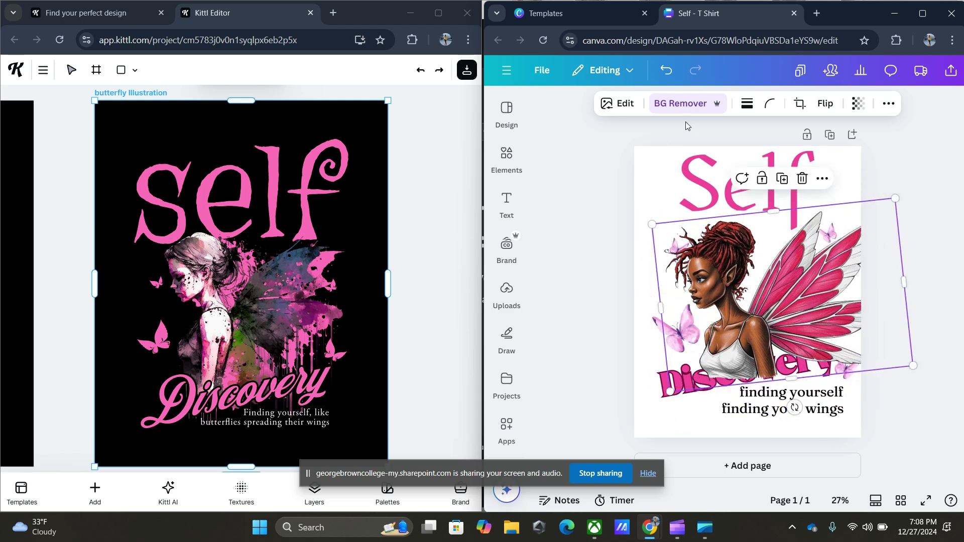
- Apply the Blush duotone effect to the enlarged copy of the winged woman
left_click(623, 104)
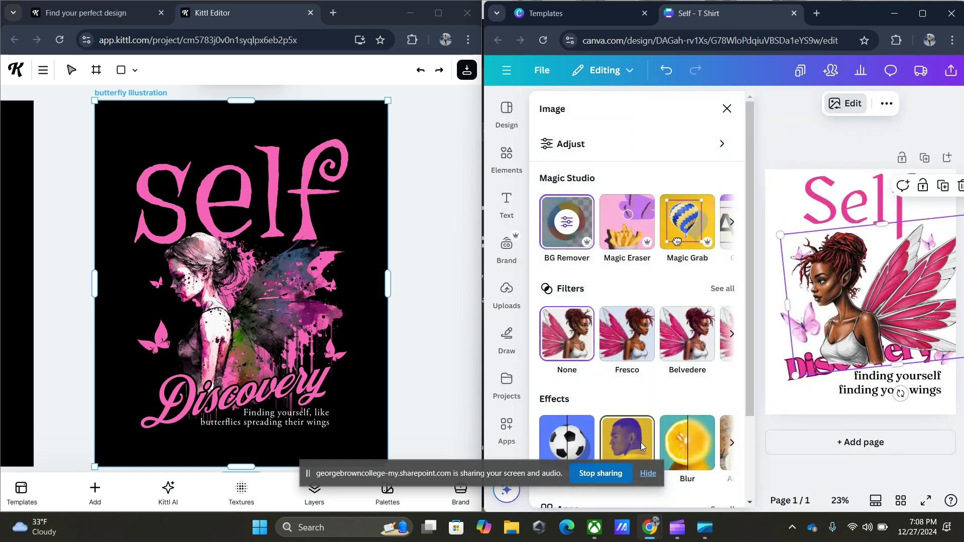
left_click(641, 442)
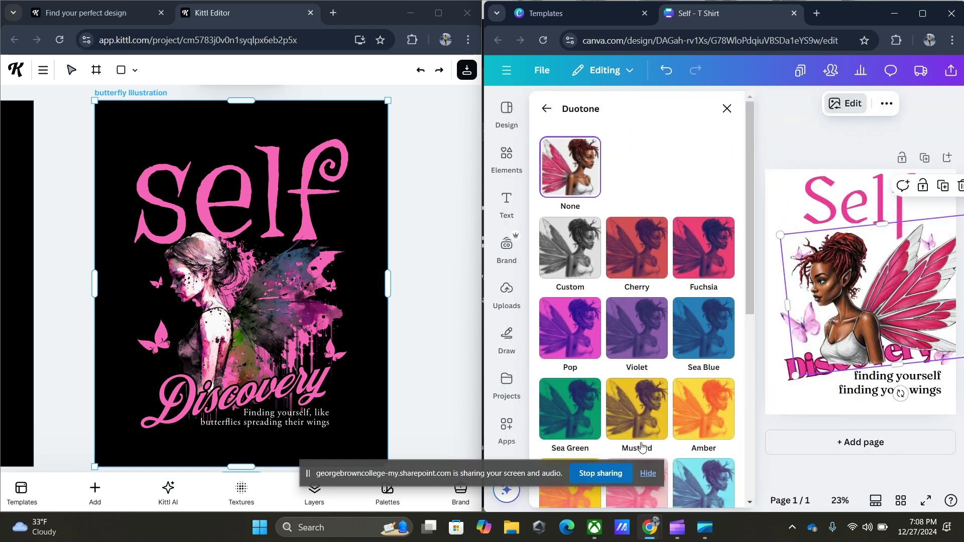
left_click(564, 323)
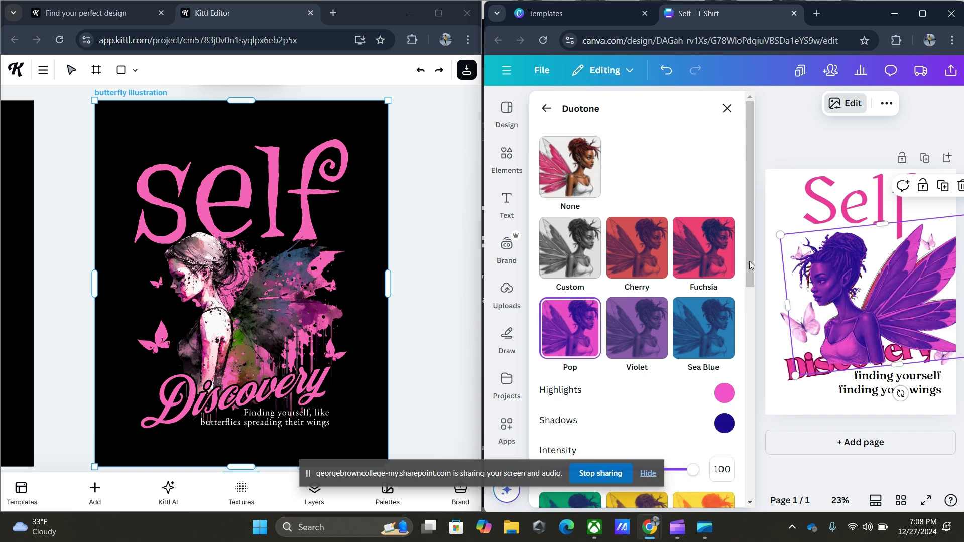
scroll(659, 406, "down", 4)
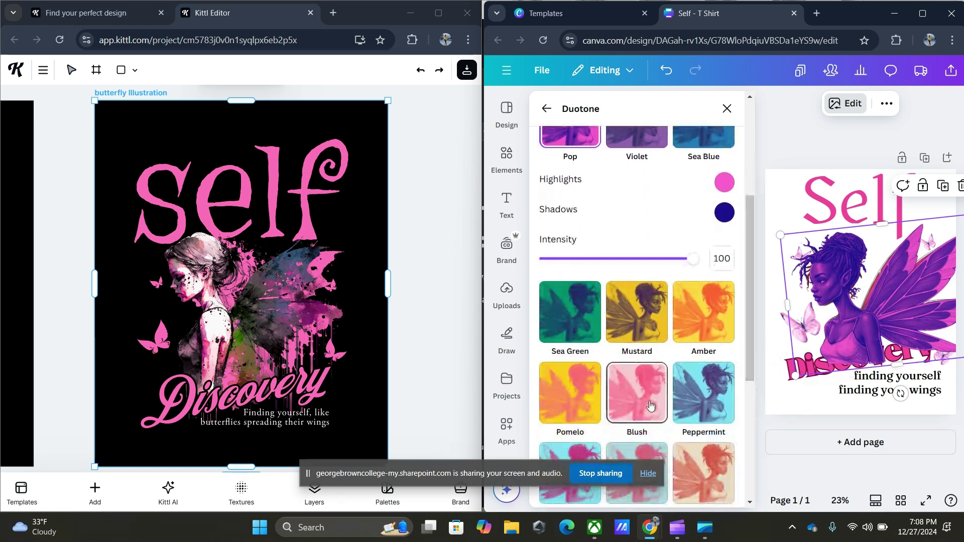
left_click(651, 405)
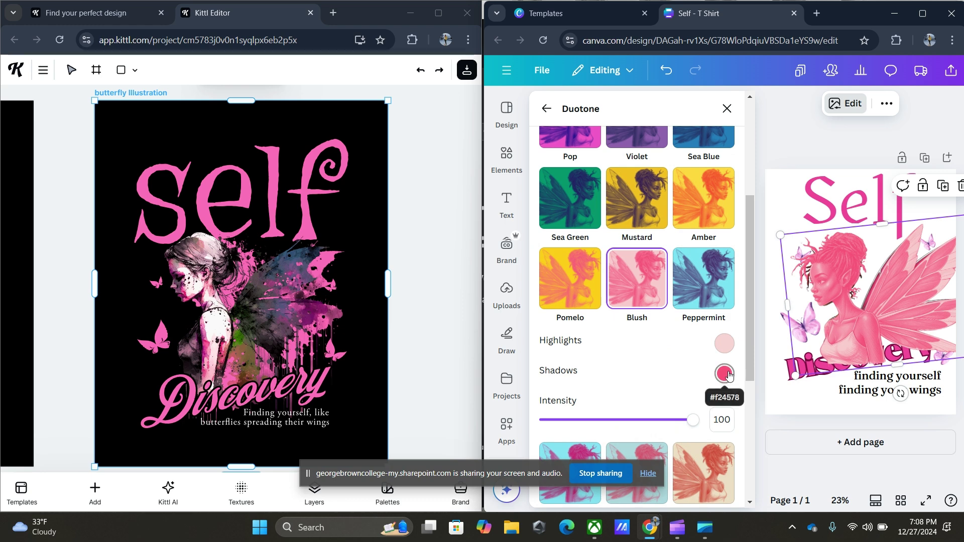
- Set the duotone highlights color of the enlarged copy to bright pink #FF23AD
left_click(724, 344)
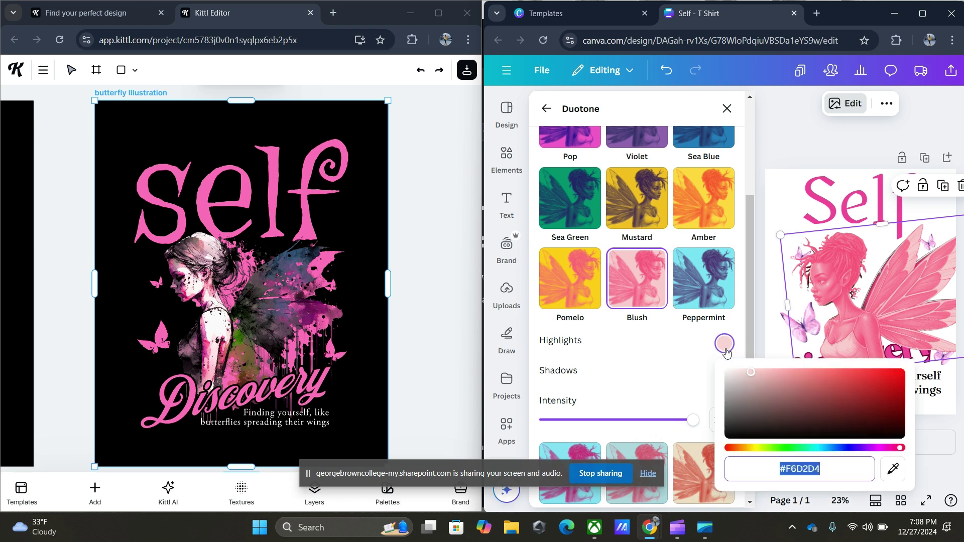
left_click_drag(899, 448, 886, 449)
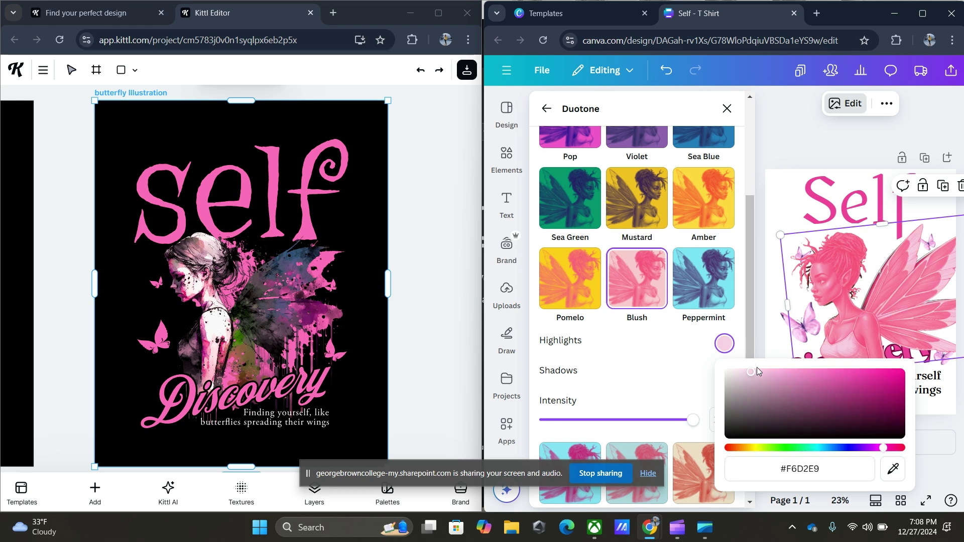
left_click_drag(752, 373, 883, 370)
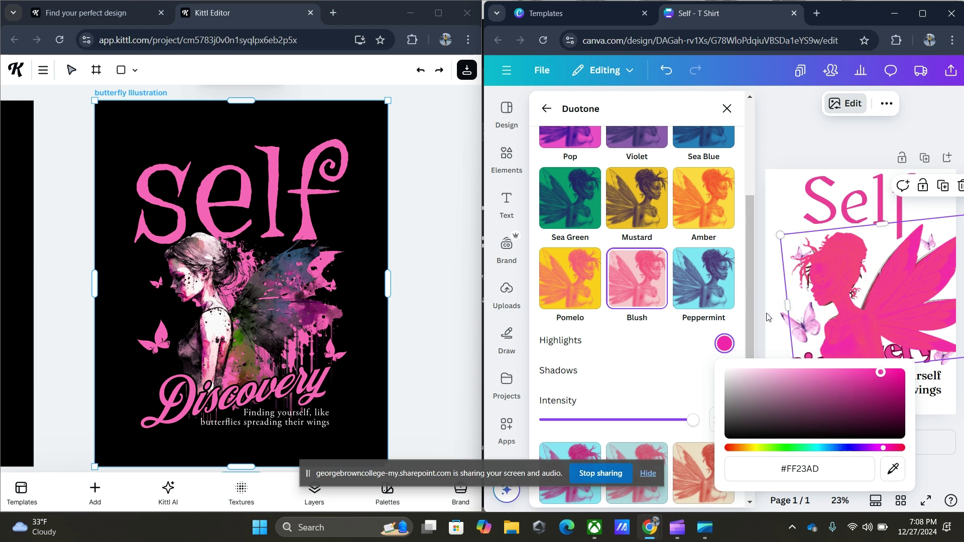
left_click(774, 157)
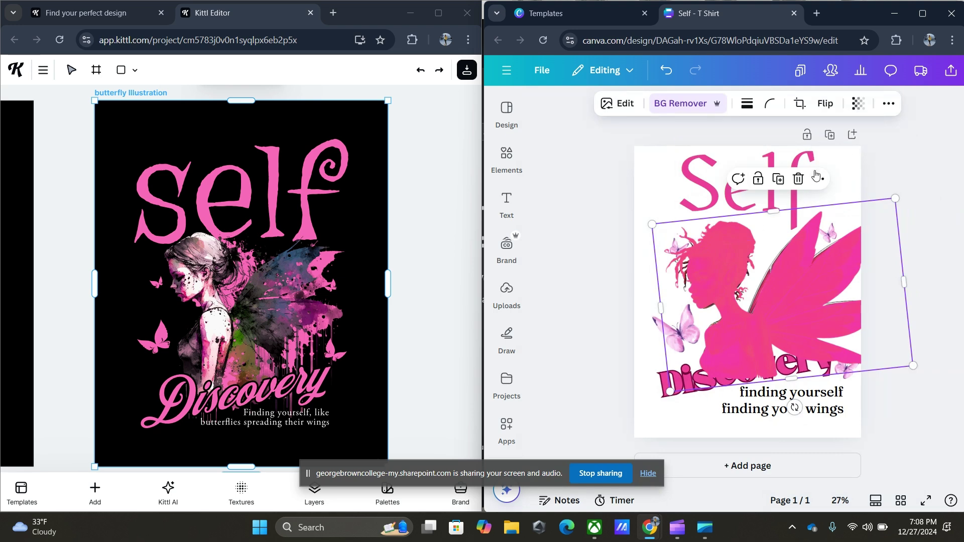
- Send the enlarged pink duotone copy behind the original winged woman, the butterflies and the Discovery lettering
left_click(818, 178)
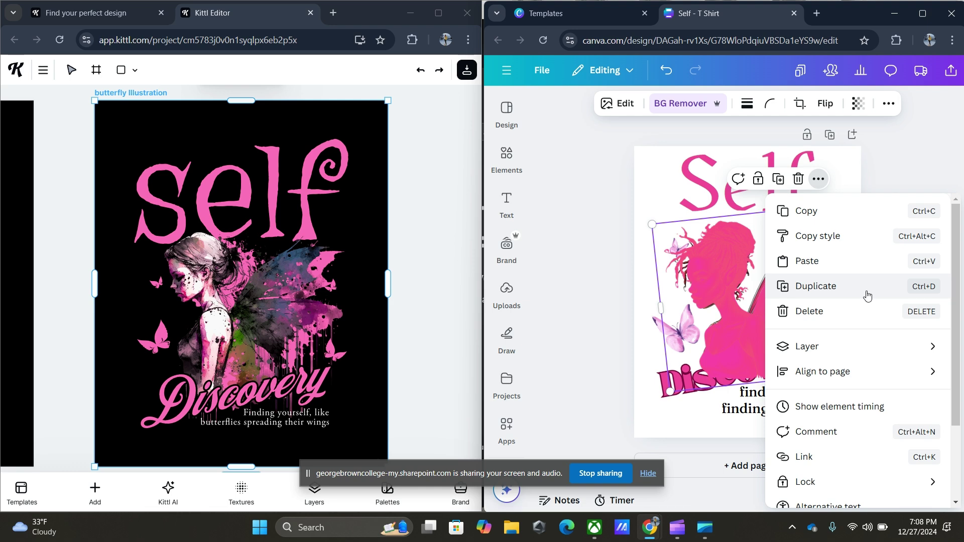
mouse_move(847, 355)
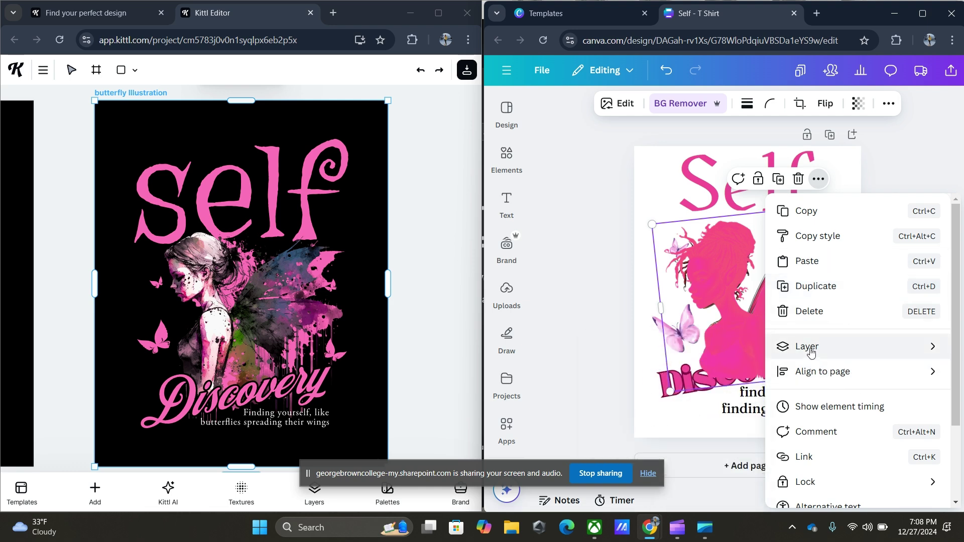
left_click(673, 423)
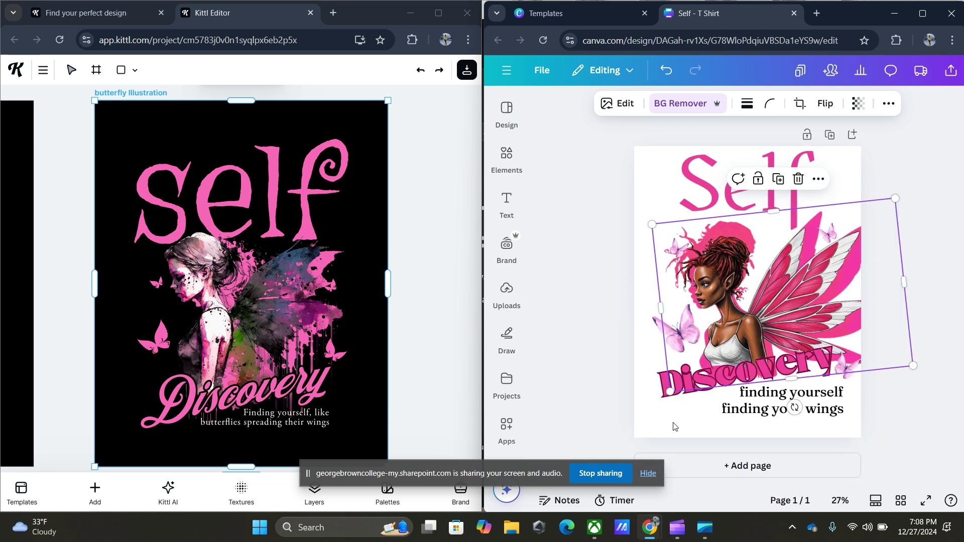
- Shrink the pink duotone copy slightly and shift it into an offset silhouette behind the winged woman
left_click_drag(897, 199, 892, 228)
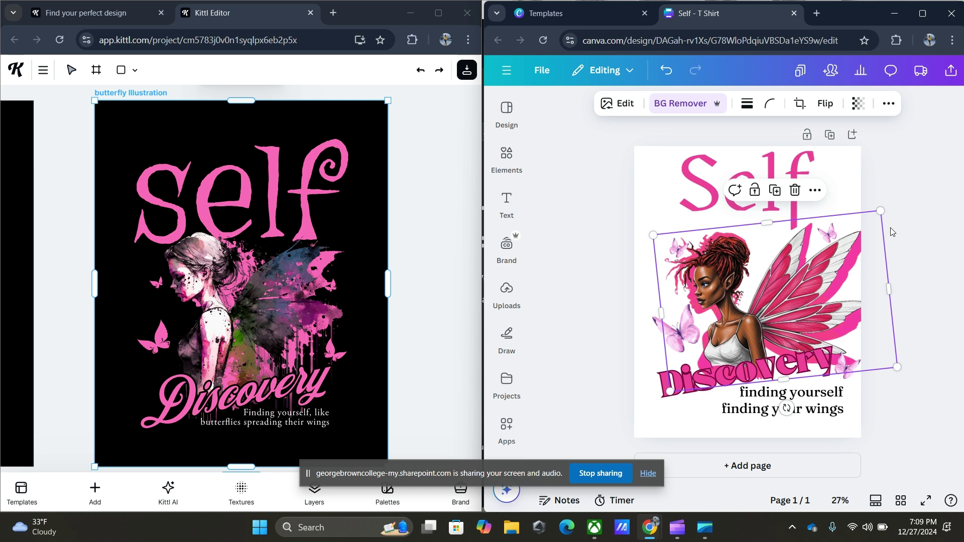
left_click_drag(877, 260, 879, 253)
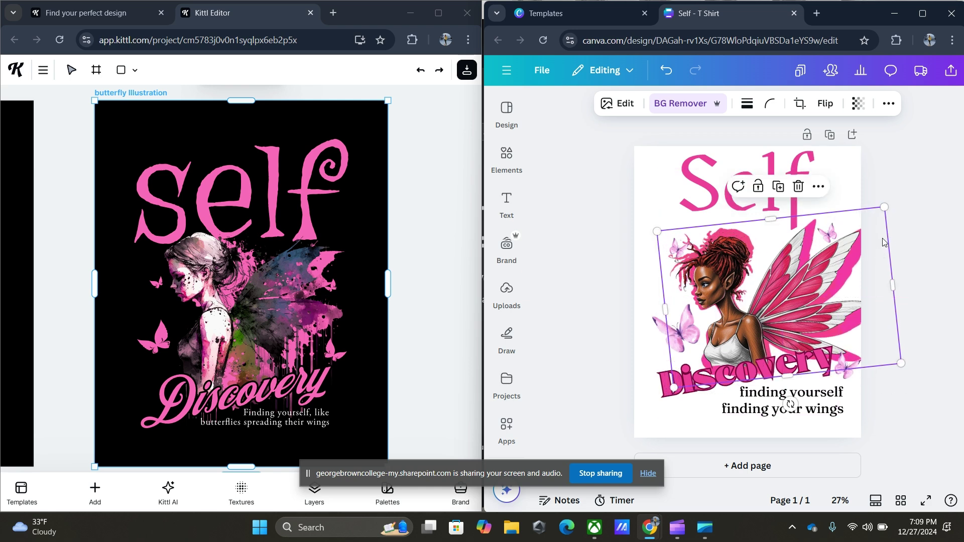
left_click_drag(884, 206, 881, 229)
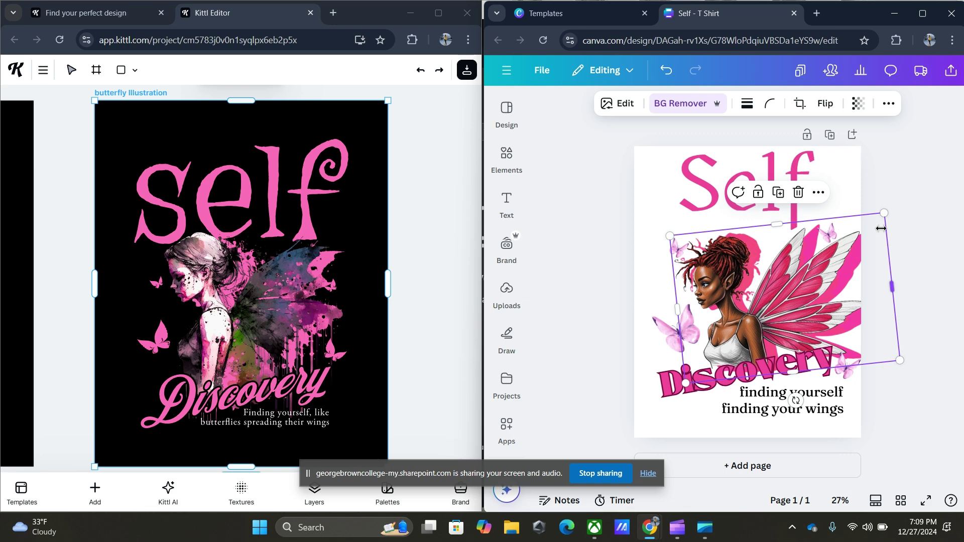
left_click(929, 178)
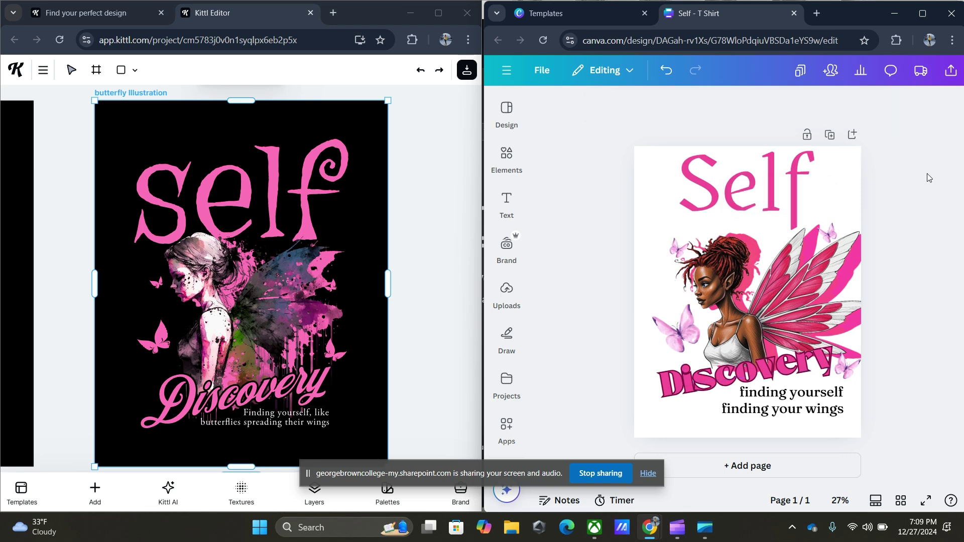
- Review the Afrocentric fairy image prompts and generated results in Dream Lab, and return to the Self T-shirt design
left_click(507, 158)
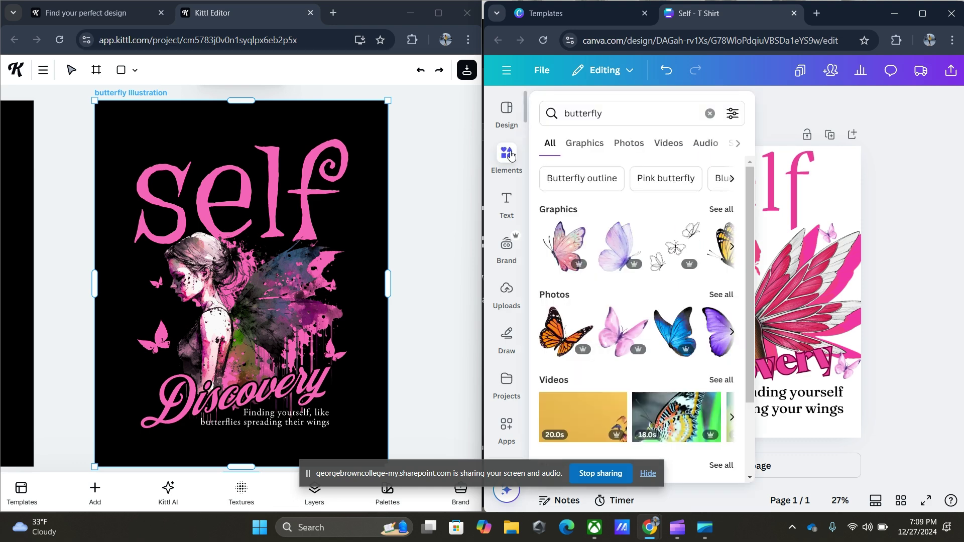
left_click(540, 72)
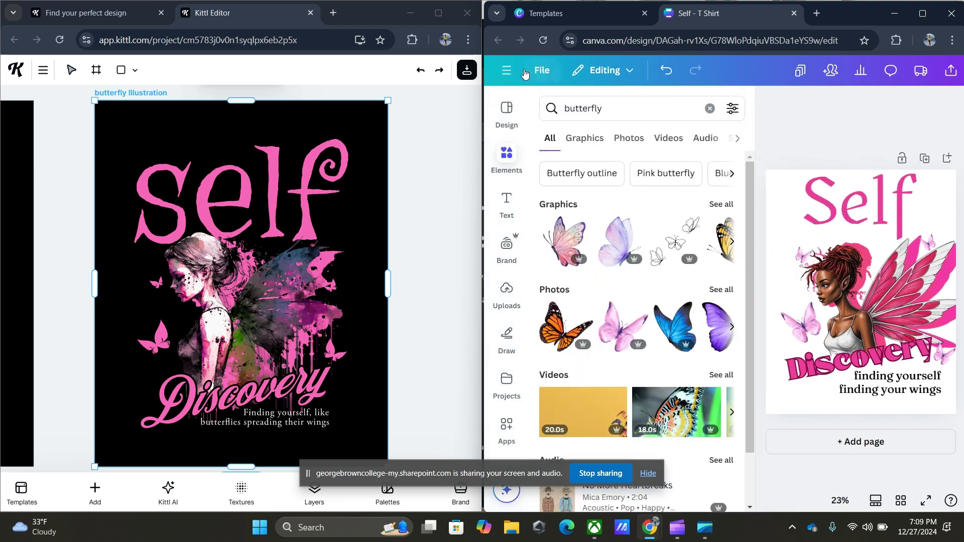
left_click(506, 70)
left_click(507, 70)
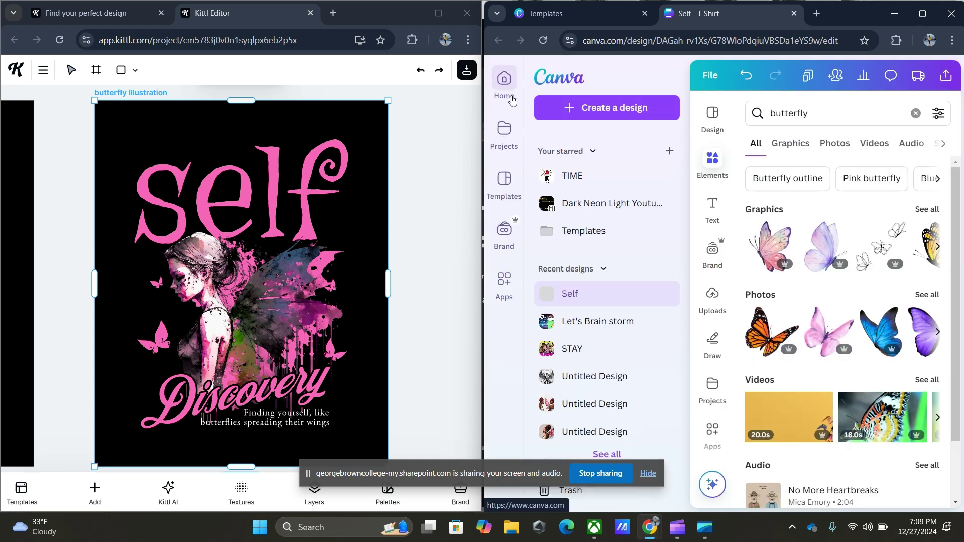
left_click(509, 337)
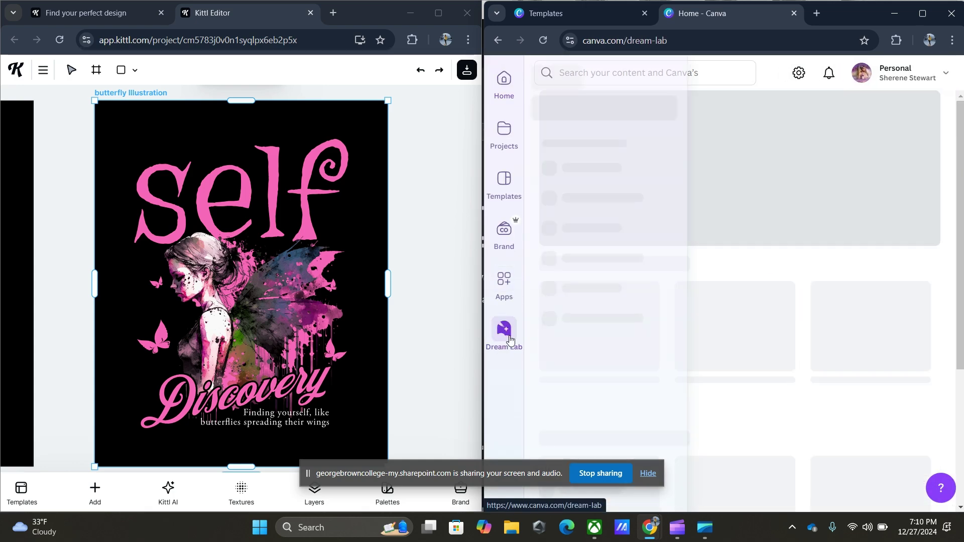
left_click_drag(956, 158, 962, 336)
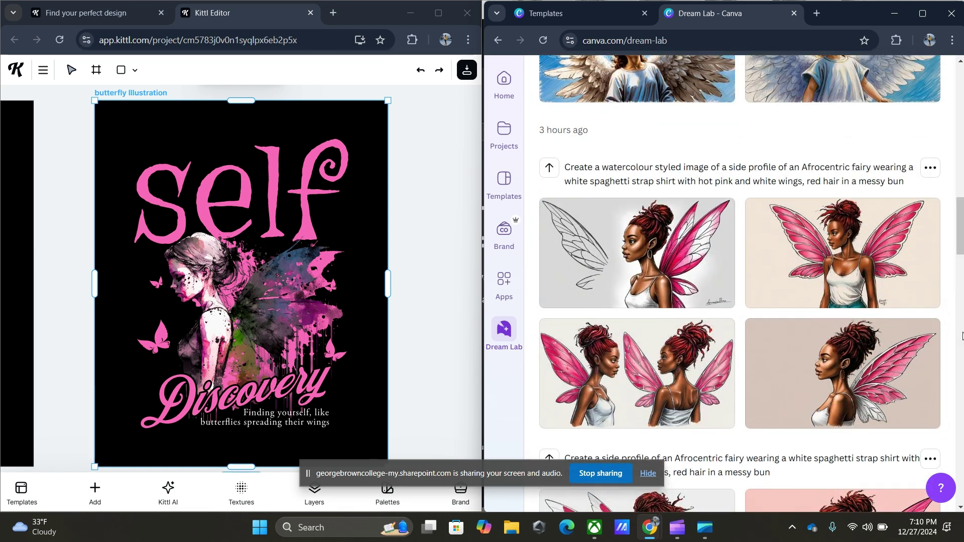
left_click(504, 81)
scroll(774, 351, "down", 2)
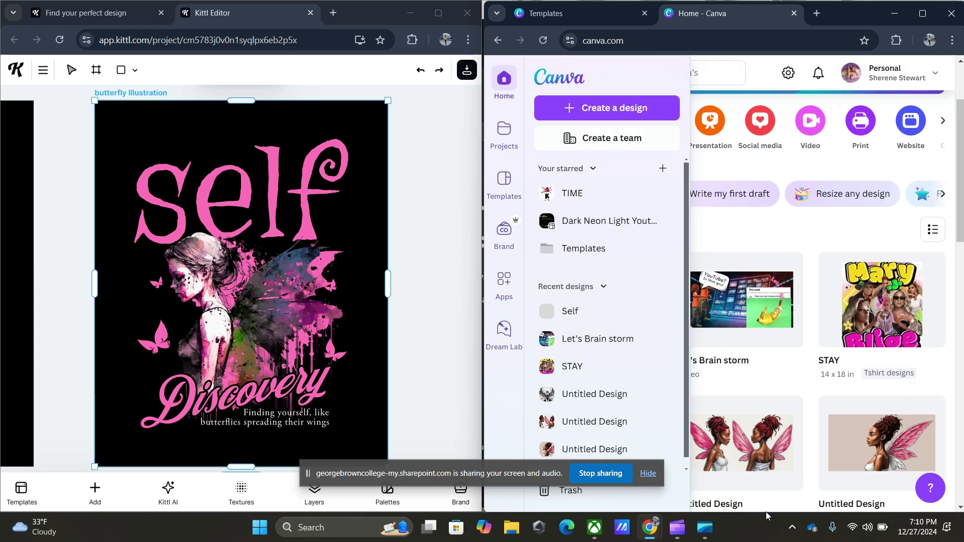
left_click(615, 291)
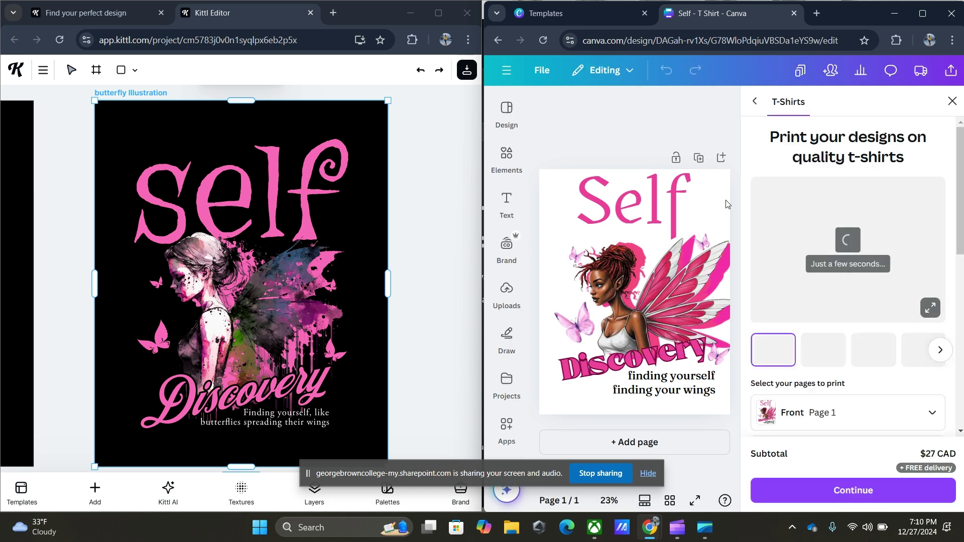
- Set the "finding your wings" text color to white and dismiss the T-shirt printing offer
left_click(663, 391)
left_click(685, 103)
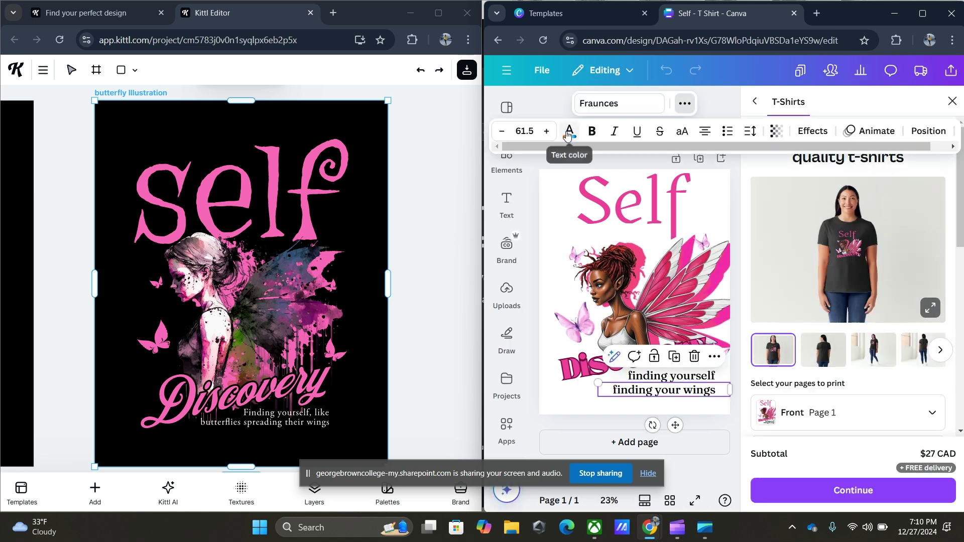
left_click(558, 134)
left_click(656, 208)
left_click(507, 158)
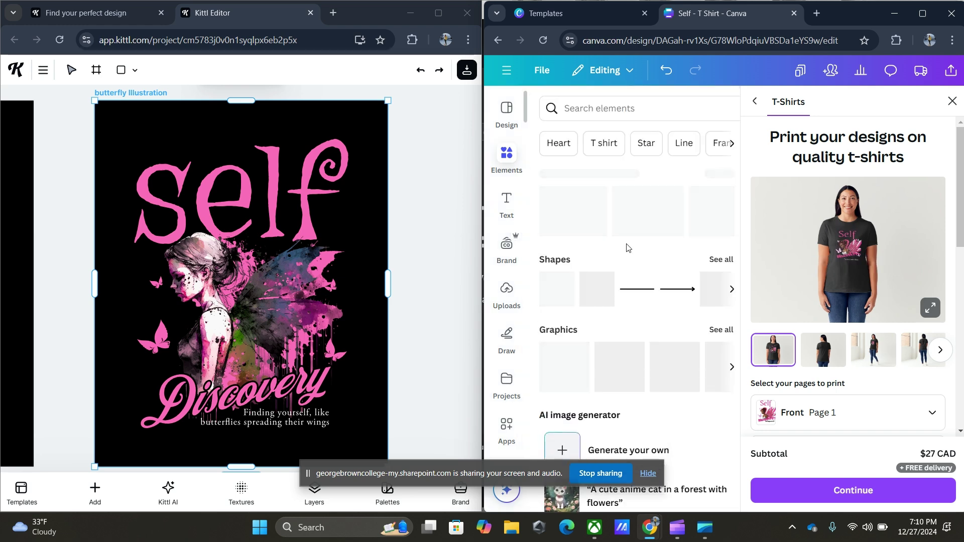
left_click(952, 101)
- Set the "finding yourself" text color to white
left_click(897, 378)
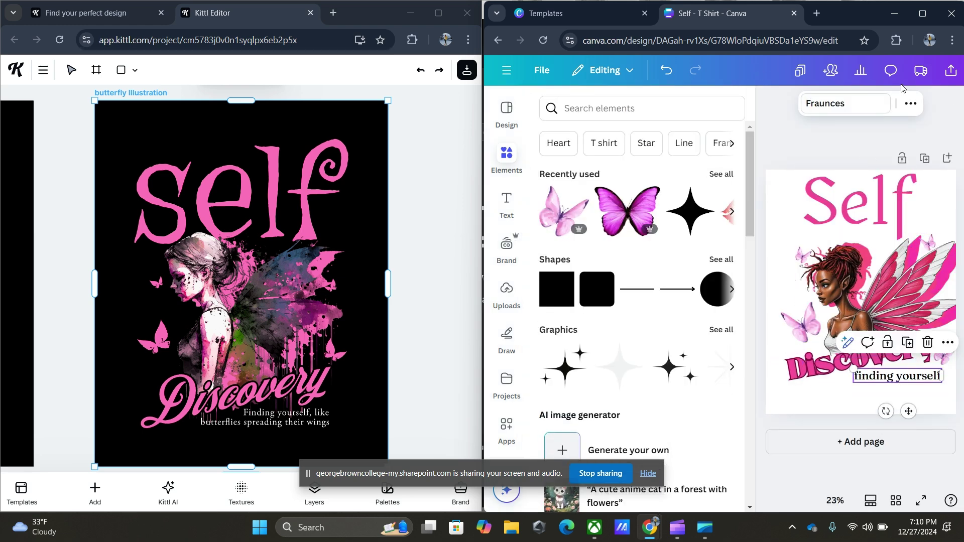
left_click(911, 104)
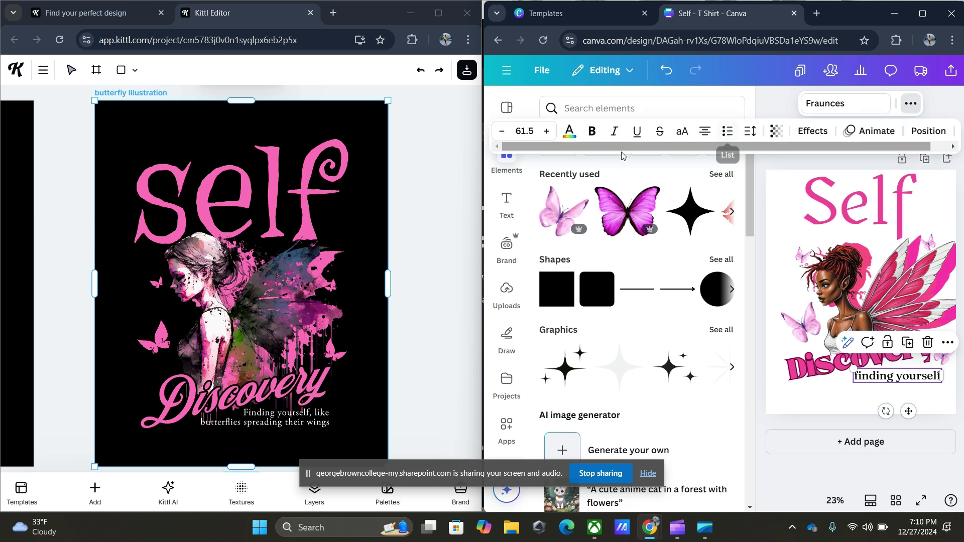
left_click(570, 132)
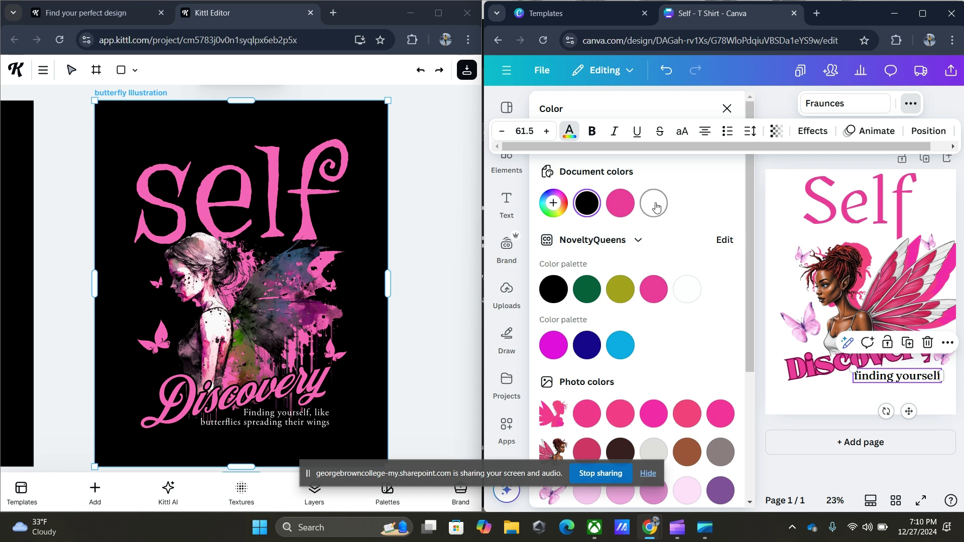
left_click(655, 204)
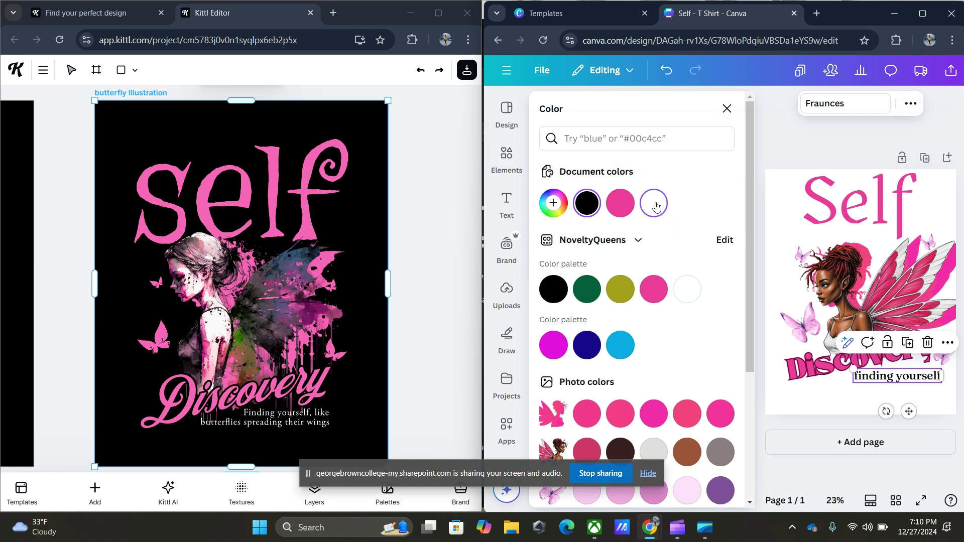
- Change the page background color to black
left_click(779, 191)
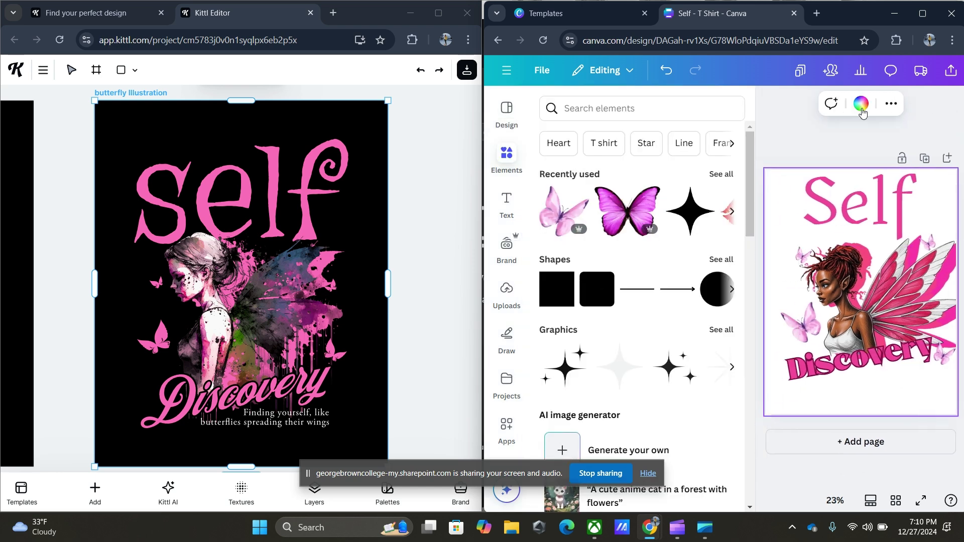
left_click(861, 104)
left_click(553, 289)
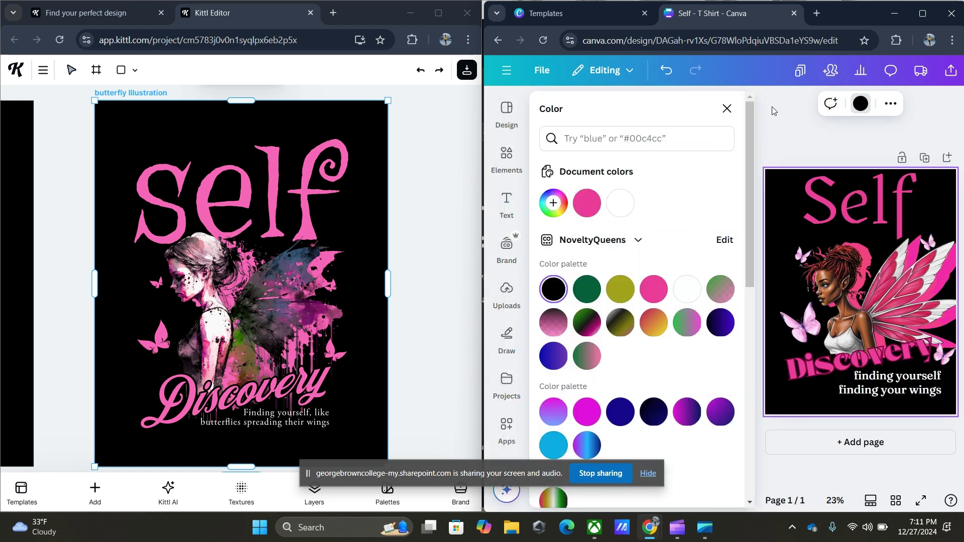
left_click(728, 109)
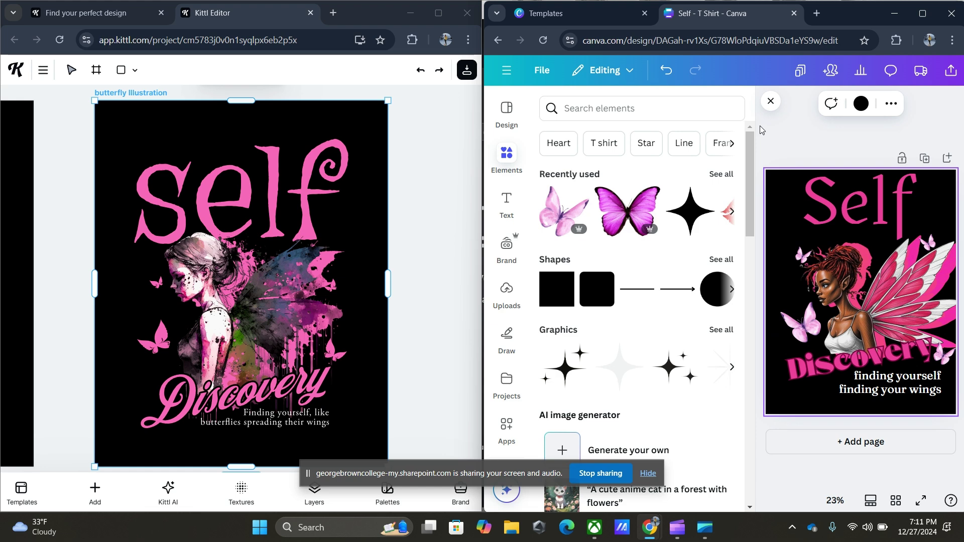
left_click(771, 101)
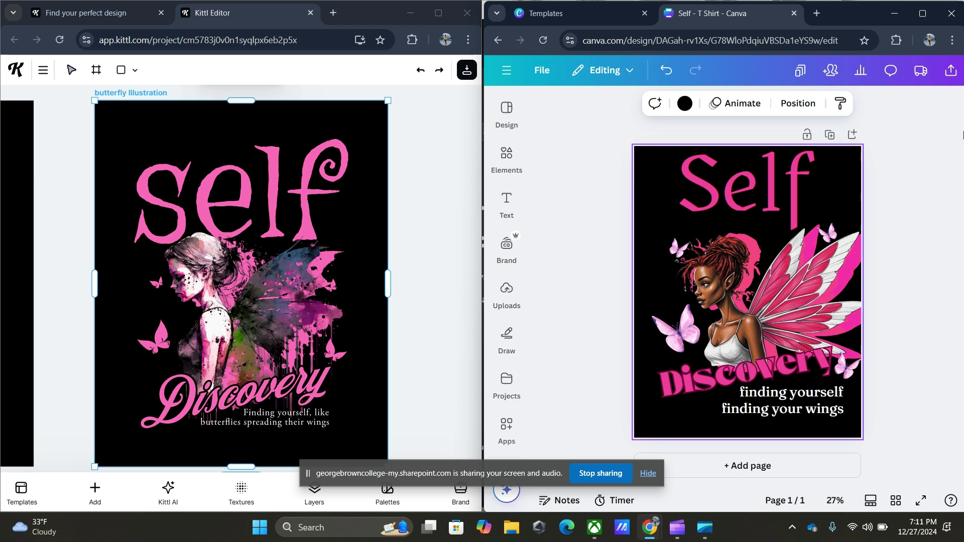
- Select the woman, her pink copy, the butterflies, Discovery and both tagline lines together, and nudge them left on the page
left_click_drag(915, 246, 662, 417)
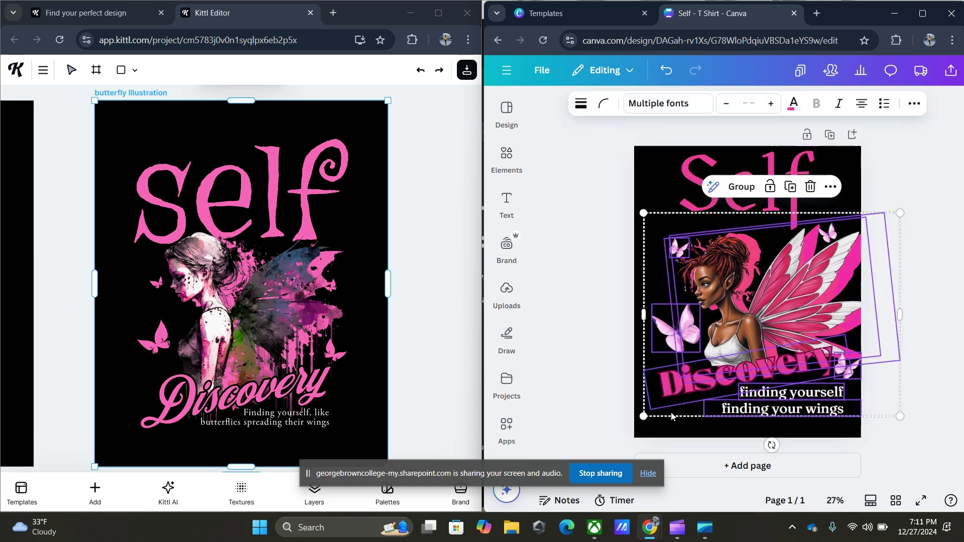
key("shift+Left")
key("shift+Left")
key("shift+Left")
key("shift+Left")
key("shift+Left")
key("shift+Left")
key("shift+Left")
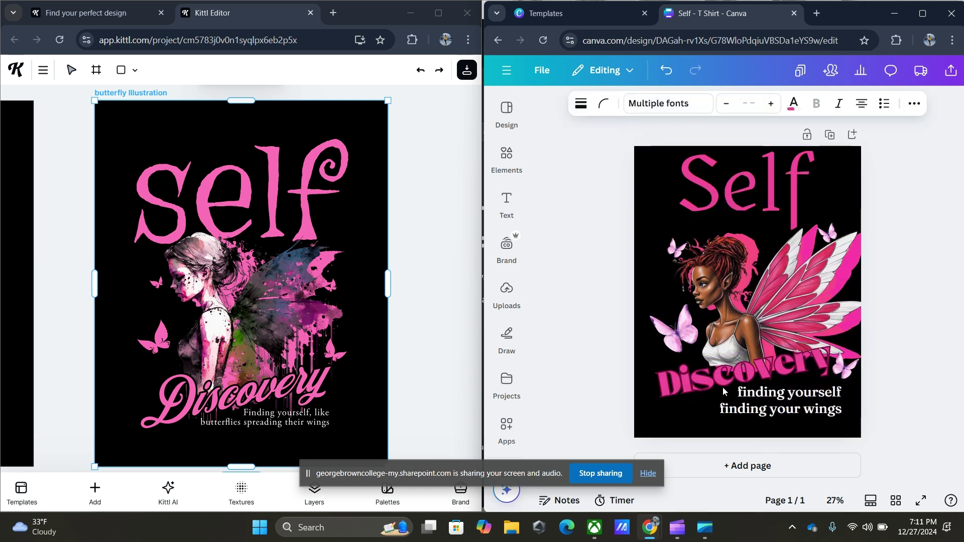
key("shift+Left")
key("shift+Left")
key("shift+Left")
key("shift+Left")
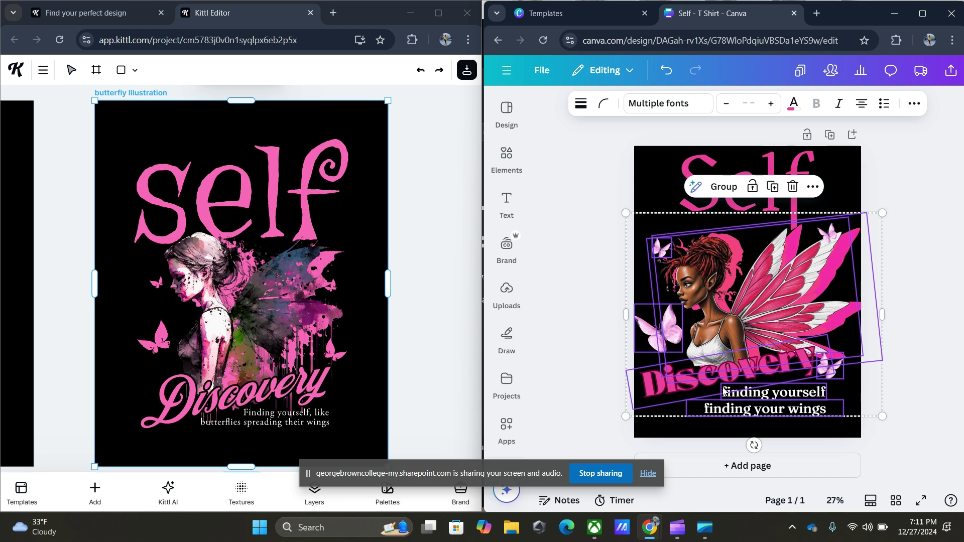
key("shift+Left")
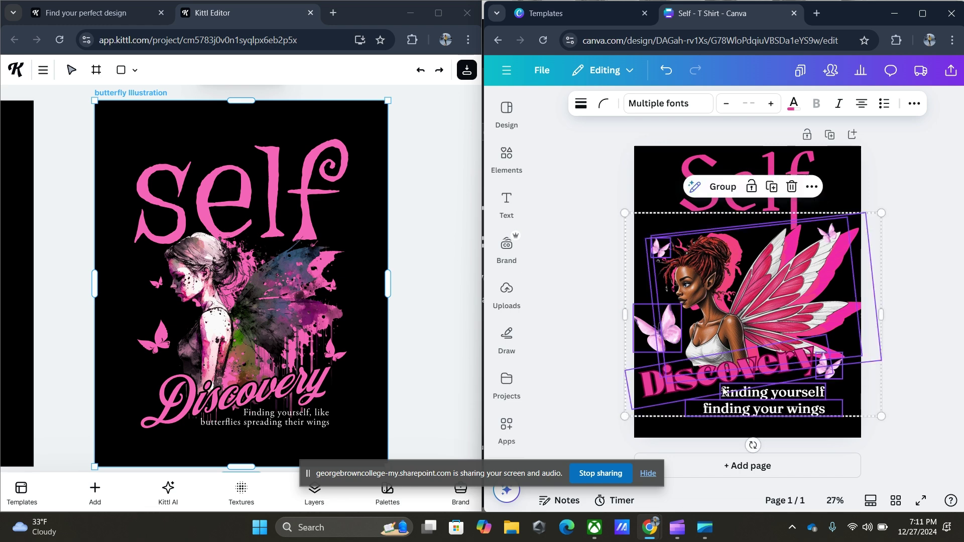
key("shift+Right")
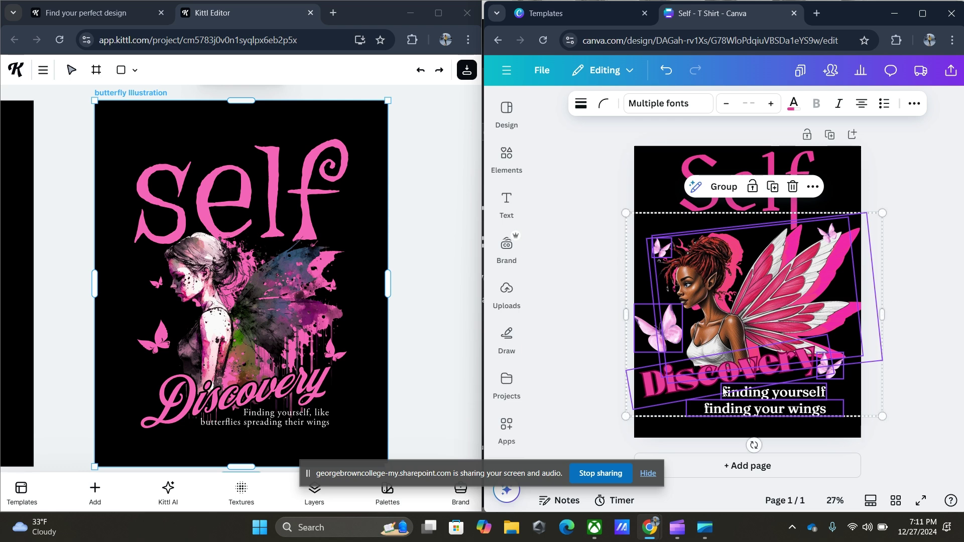
left_click(573, 214)
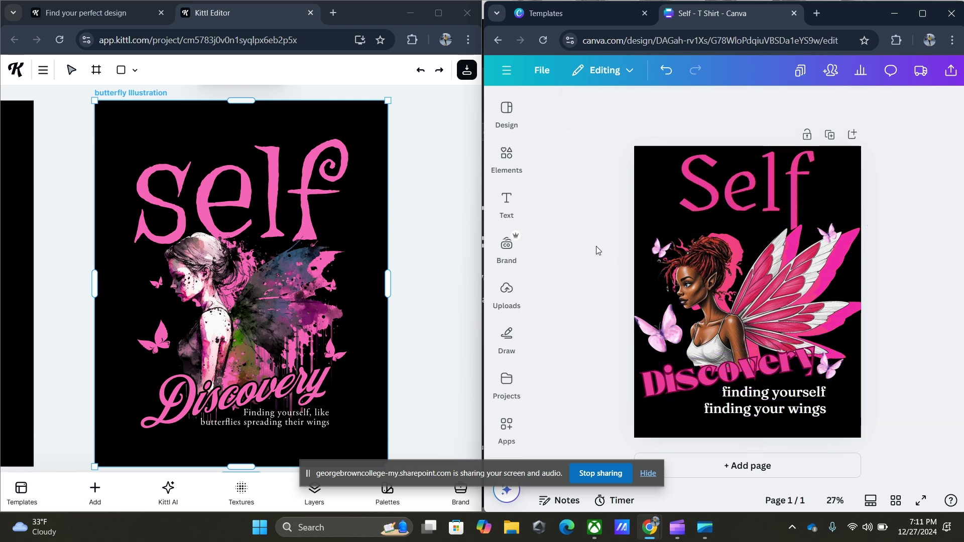
- Search the design elements for "drips"
left_click(517, 248)
left_click(512, 201)
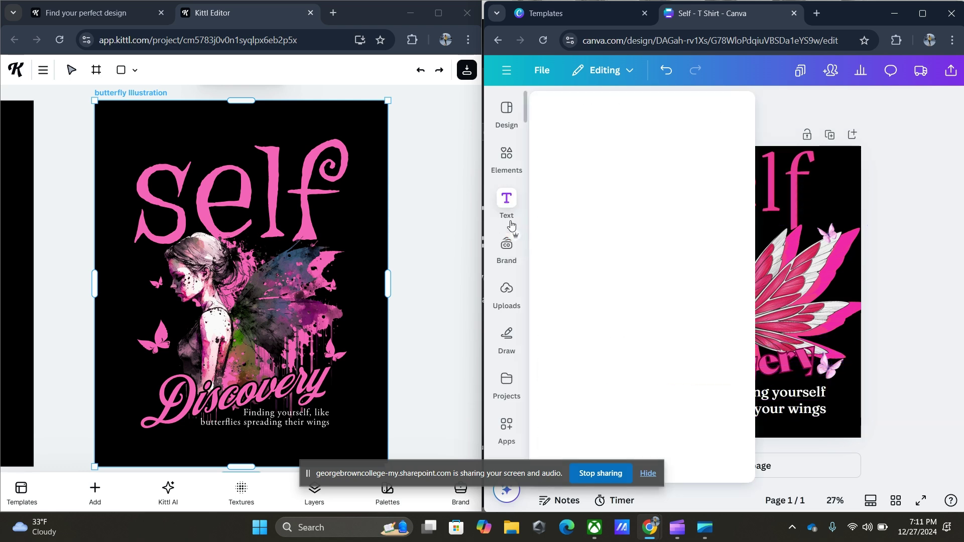
left_click(507, 156)
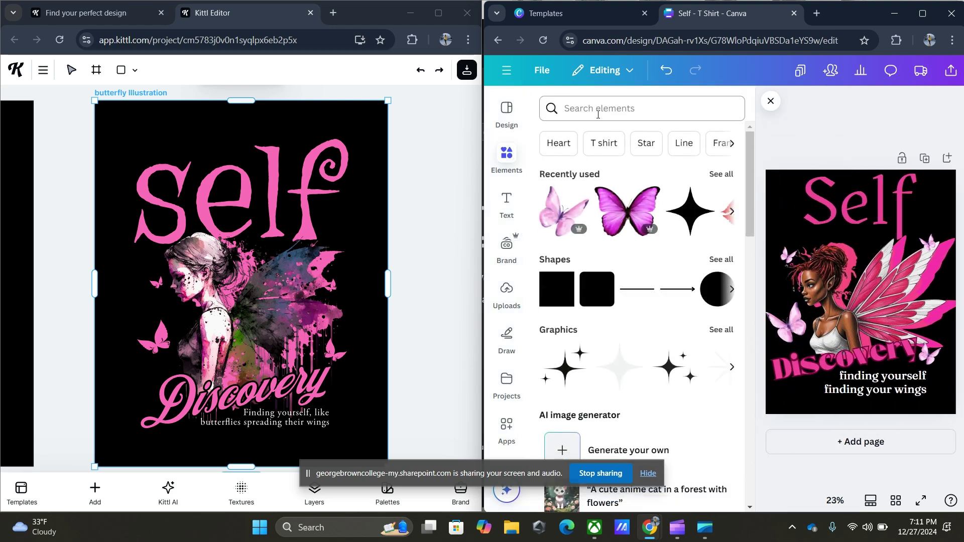
left_click(607, 102)
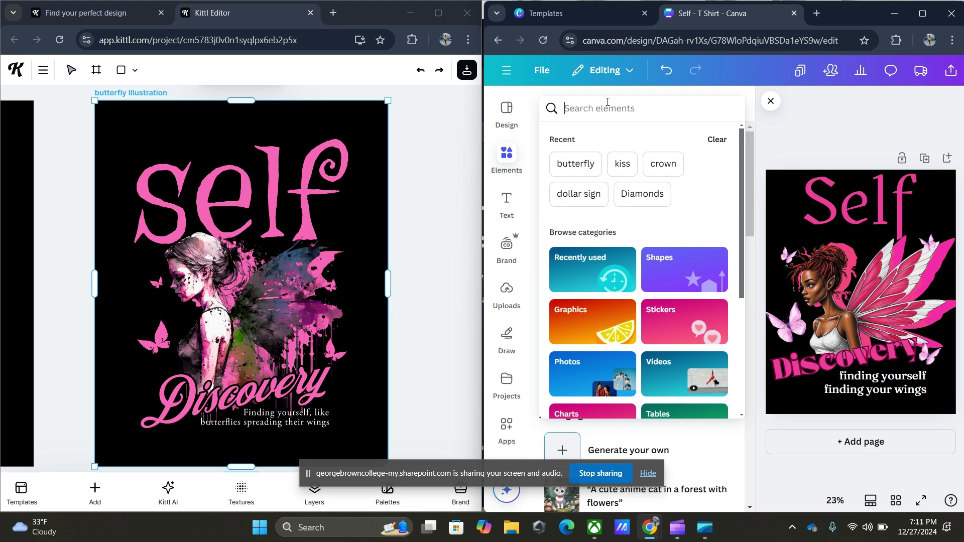
type("dr")
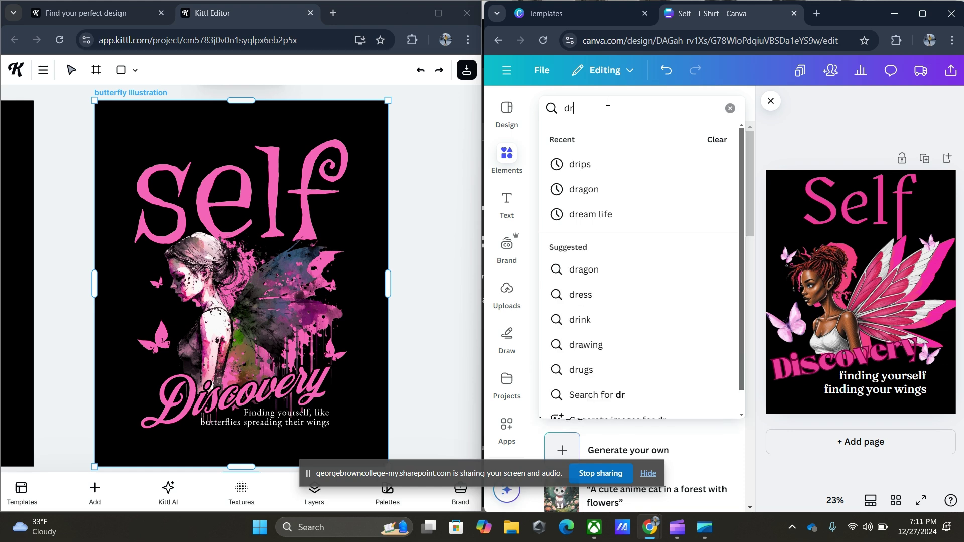
type("ips")
key("Return")
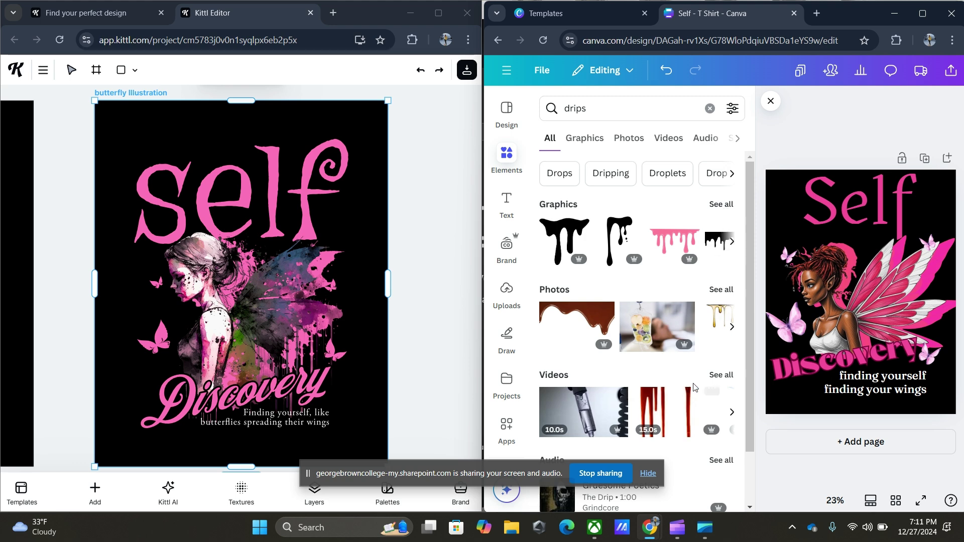
- Add the red blood splatter photo from the drips photo results and their recommendations to the page
left_click(664, 399)
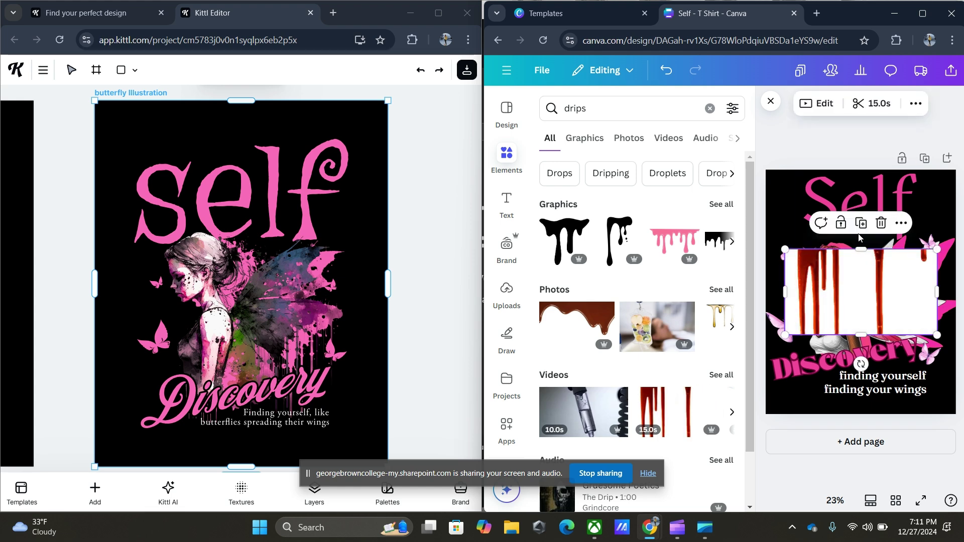
left_click(881, 223)
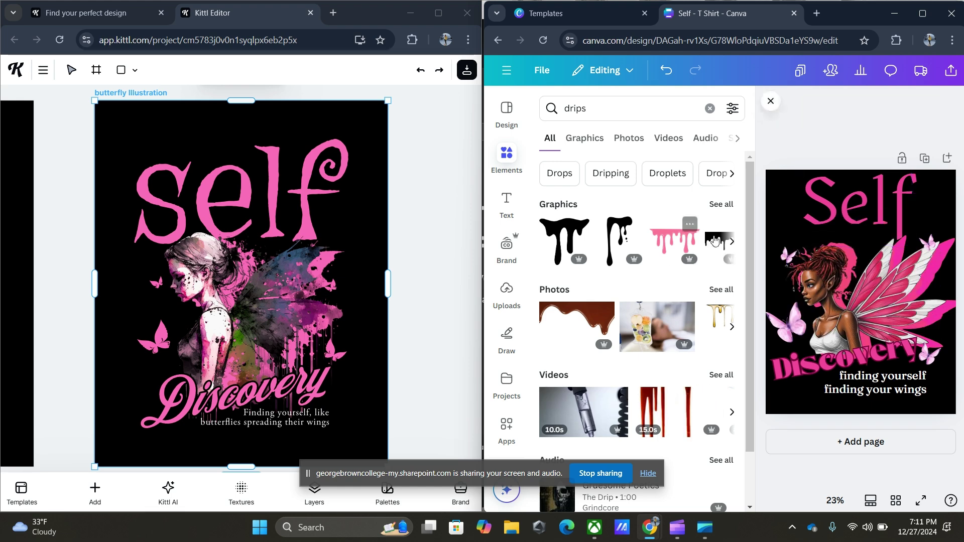
left_click(724, 290)
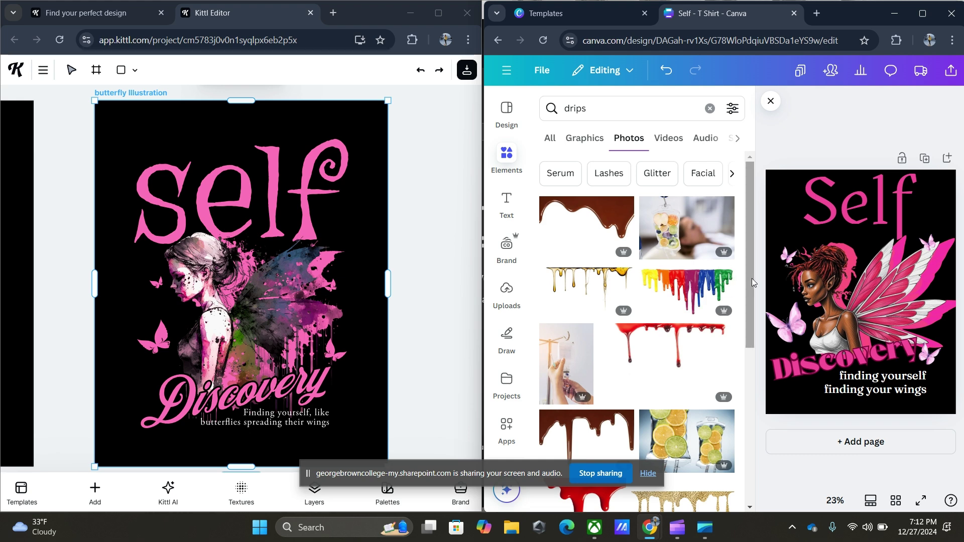
left_click_drag(751, 257, 754, 452)
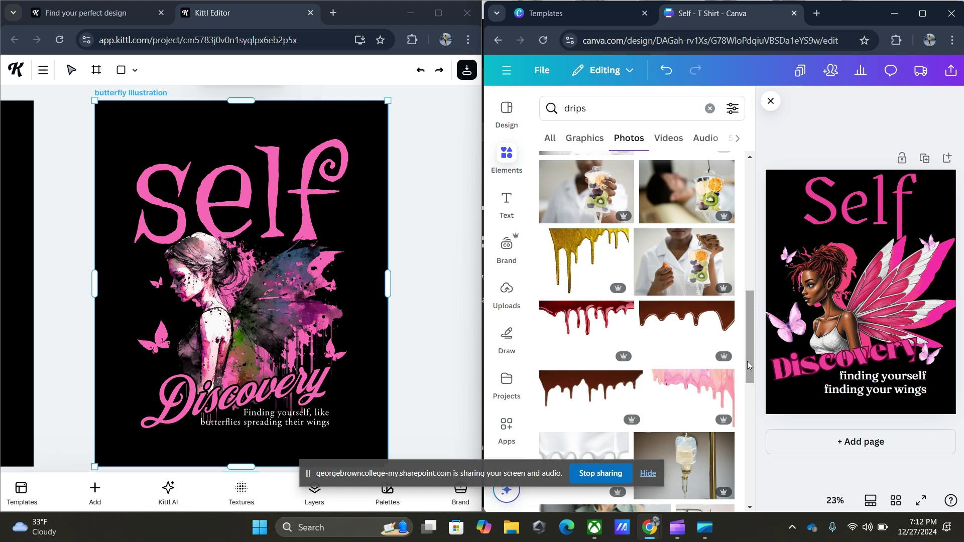
left_click_drag(752, 347, 755, 432)
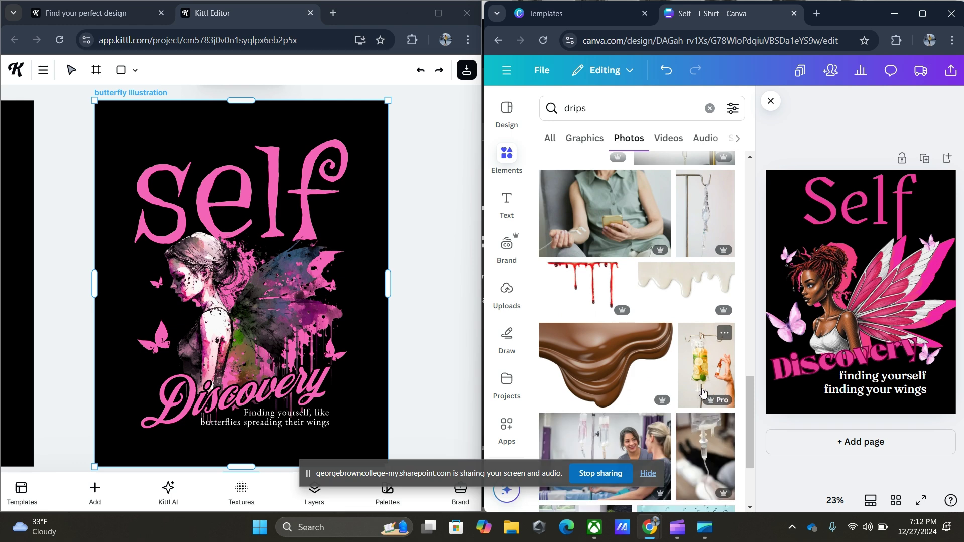
left_click(602, 271)
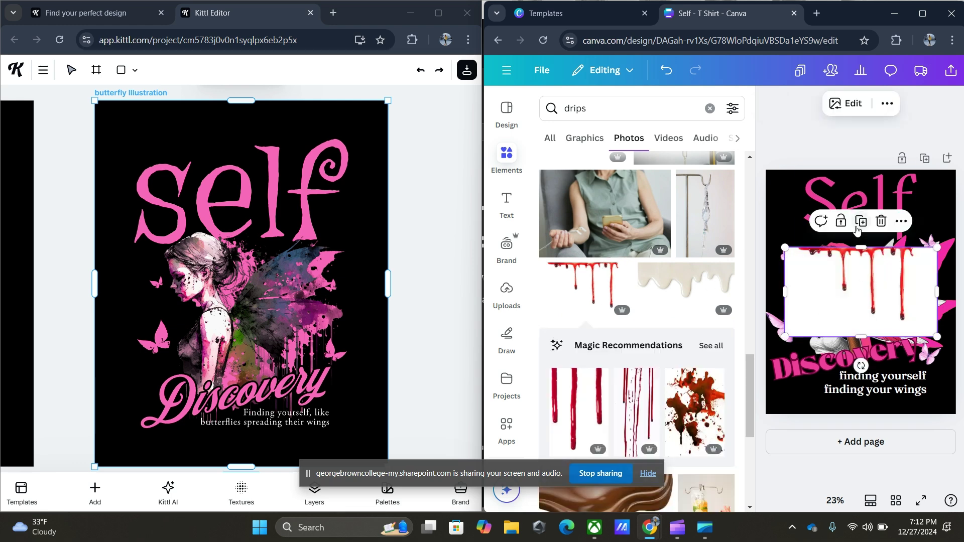
left_click(881, 222)
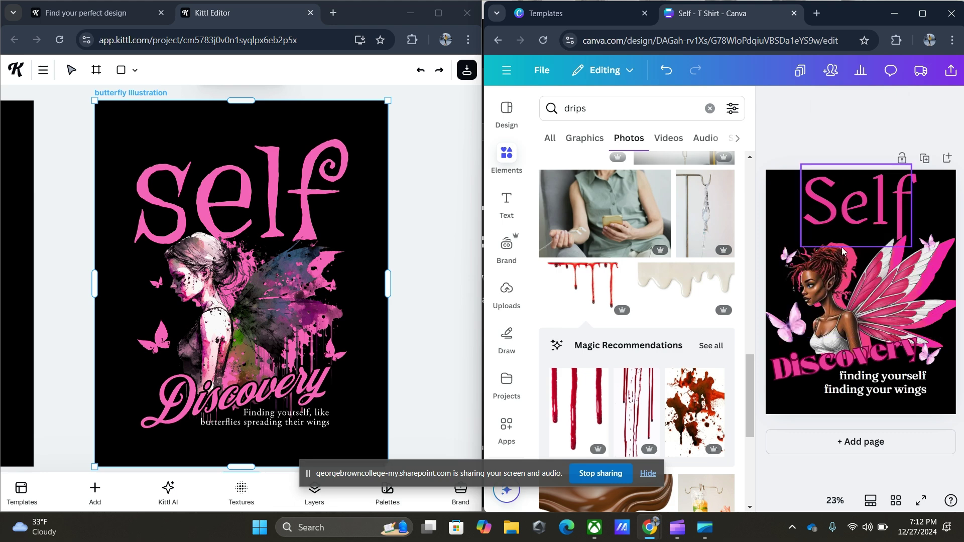
left_click(696, 428)
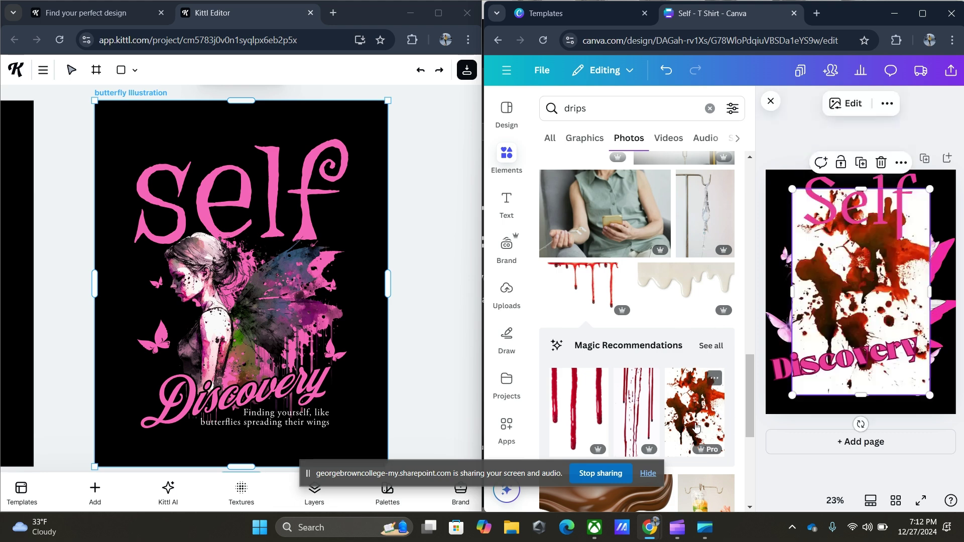
- Remove the splatter photo's background, shrink it and place it over the outer part of the woman's wings
left_click(854, 106)
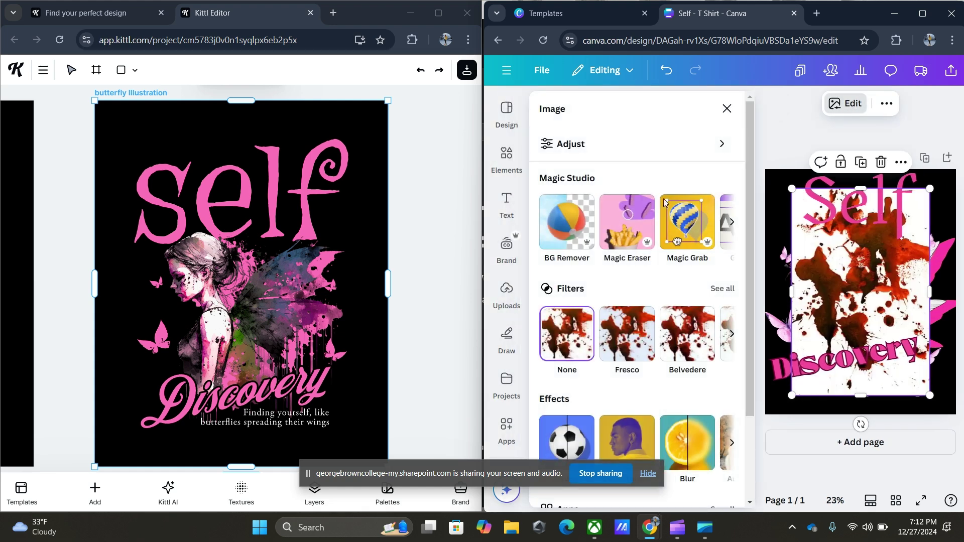
left_click(571, 230)
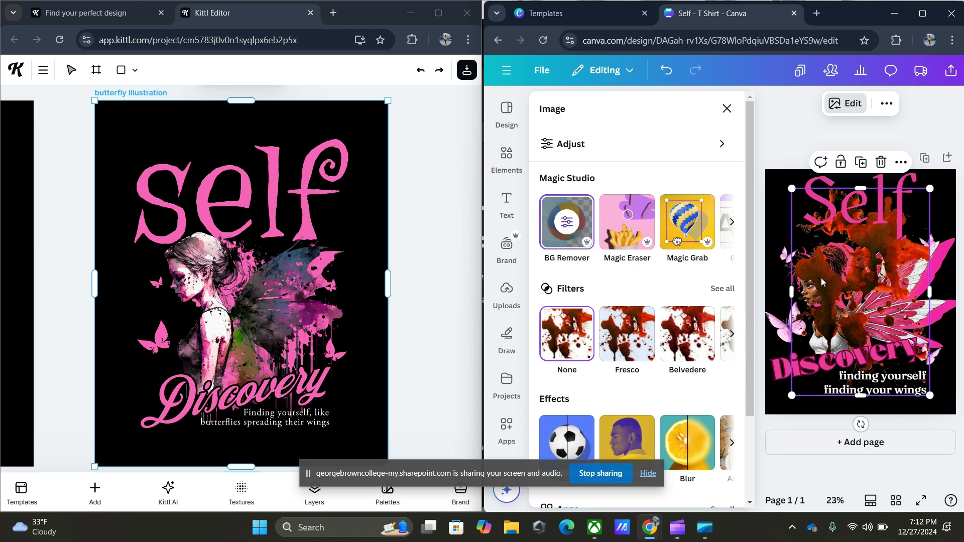
left_click_drag(792, 187, 931, 397)
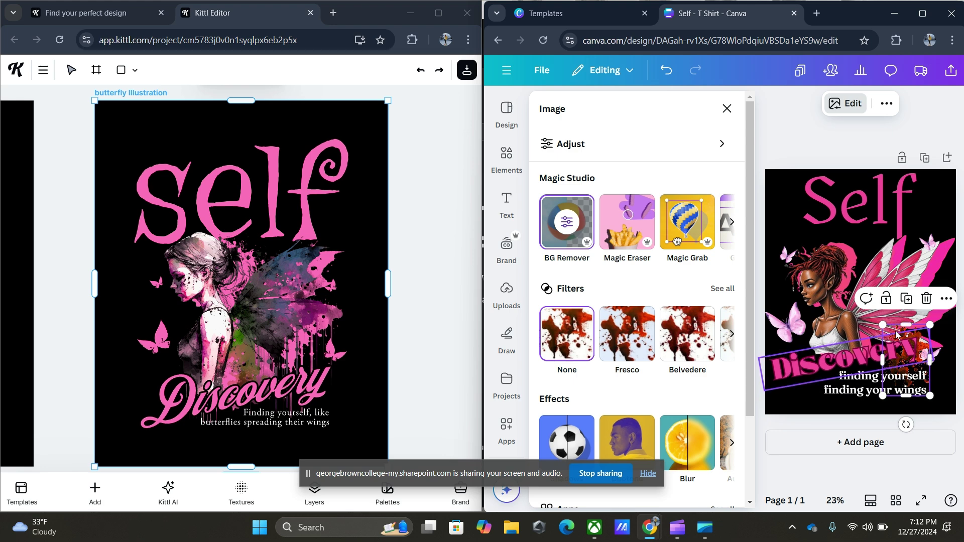
left_click_drag(897, 334, 903, 262)
- Apply the Blush duotone to the splatter and set its shadows to #E93997, sampled from the Self lettering
left_click(634, 456)
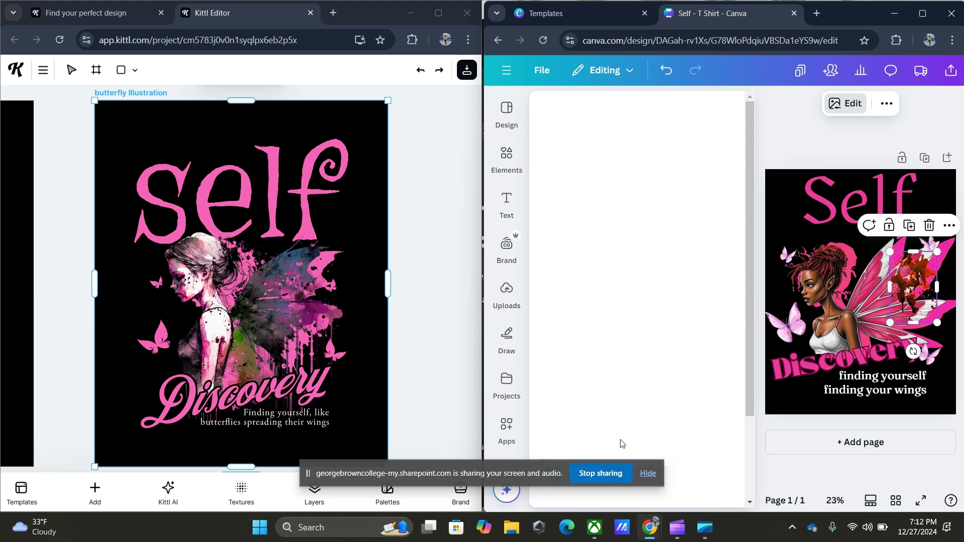
left_click(656, 498)
left_click_drag(753, 300, 754, 358)
left_click(580, 428)
left_click(634, 362)
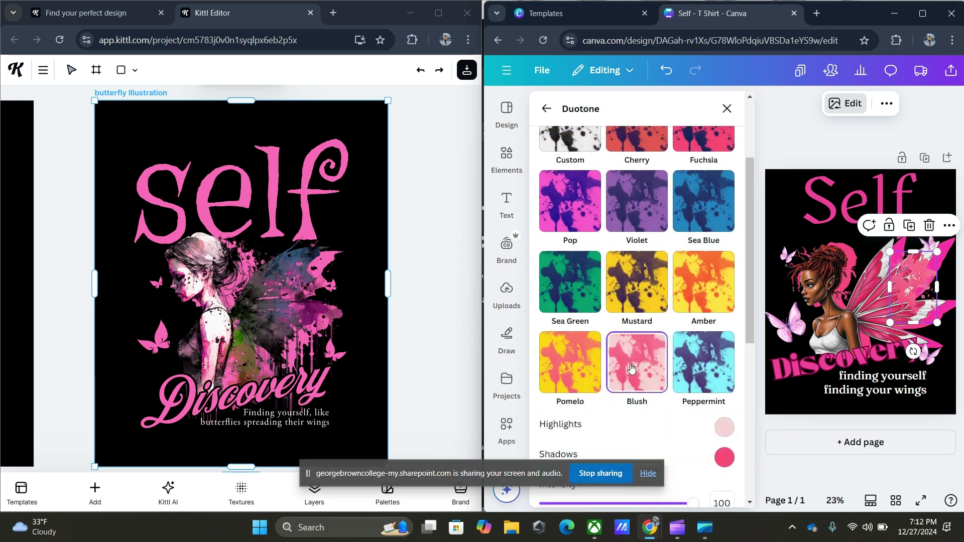
left_click(729, 451)
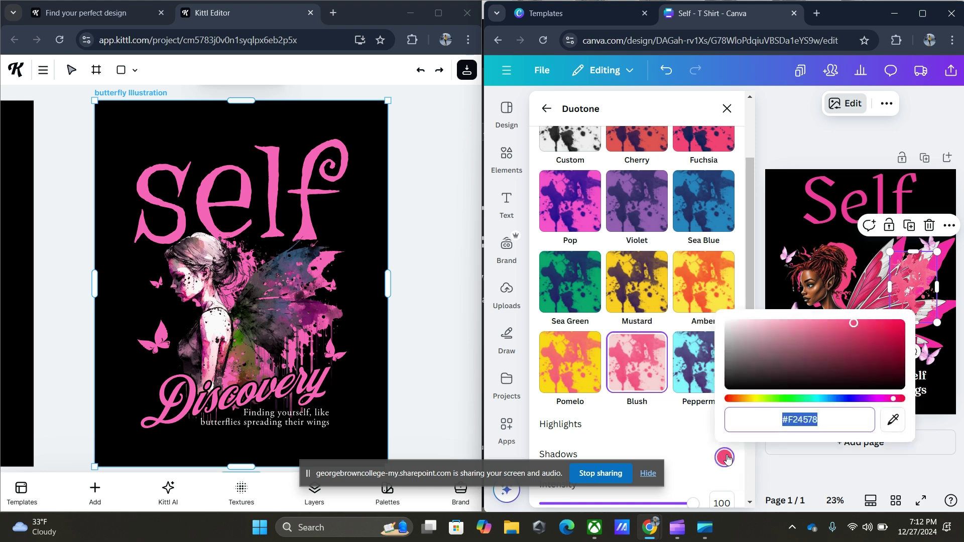
left_click(893, 420)
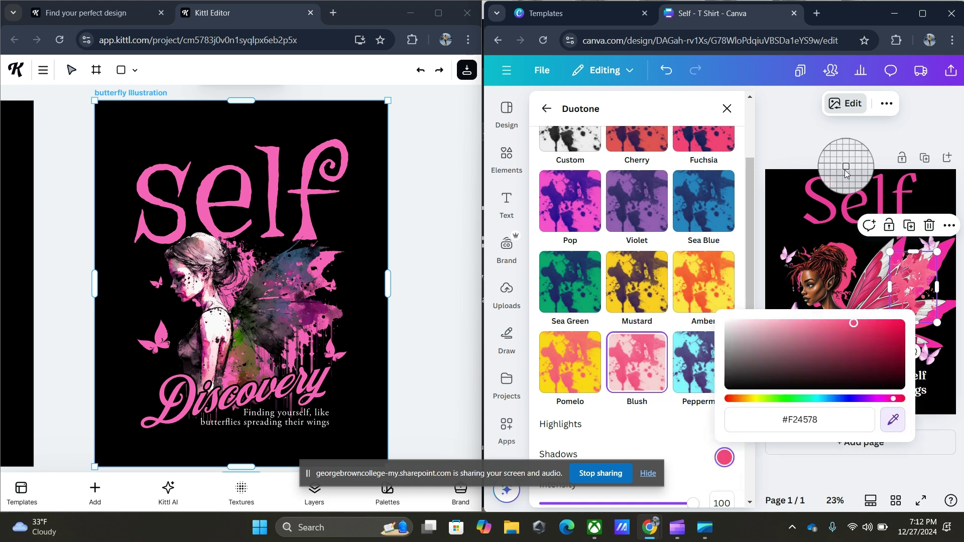
left_click(824, 209)
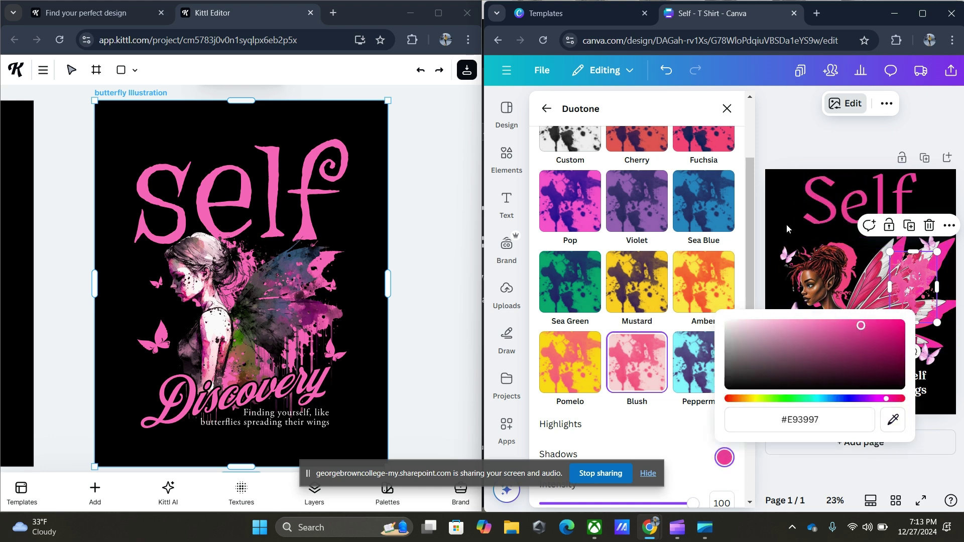
- Shrink the pink splatter to about 2.47 × 3.71 in and place copies on the lower wing tip and mid-wing
left_click(945, 410)
mouse_move(938, 322)
left_mouse_down()
mouse_move(913, 253)
mouse_move(941, 300)
mouse_move(939, 319)
left_mouse_up()
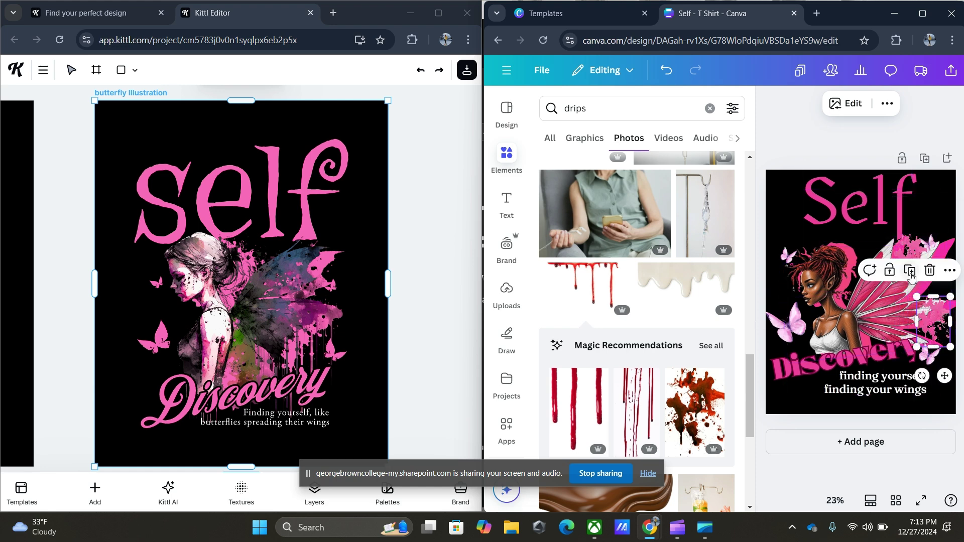
left_click(910, 271)
left_click_drag(952, 395, 872, 309)
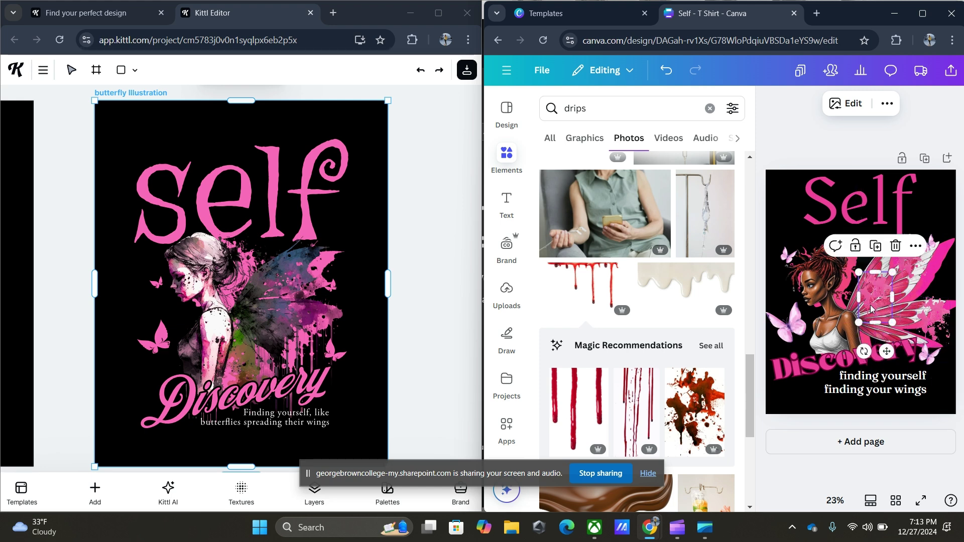
- Apply the Custom duotone to the mid-wing splatter copy and place a duplicate of it lower, over the Discovery text
left_click(849, 105)
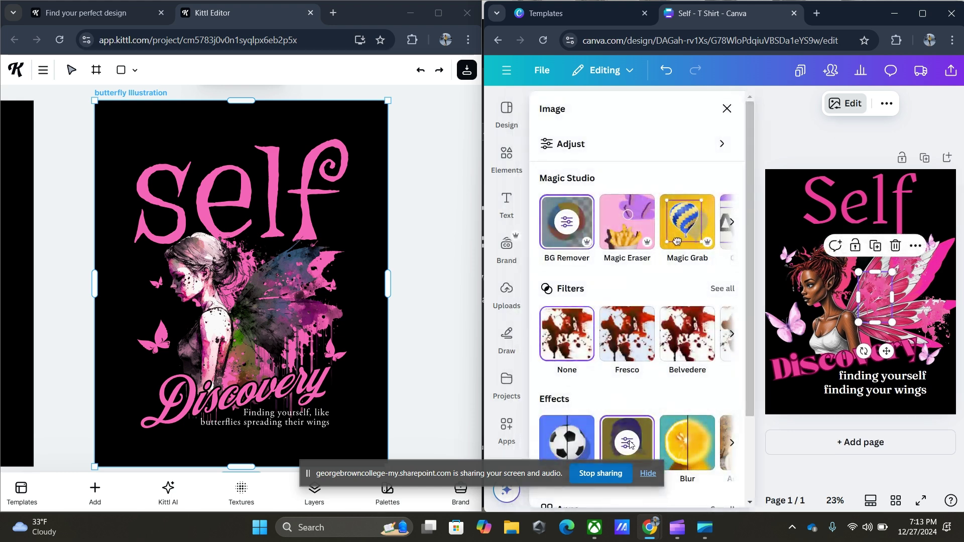
left_click(629, 443)
left_click(580, 262)
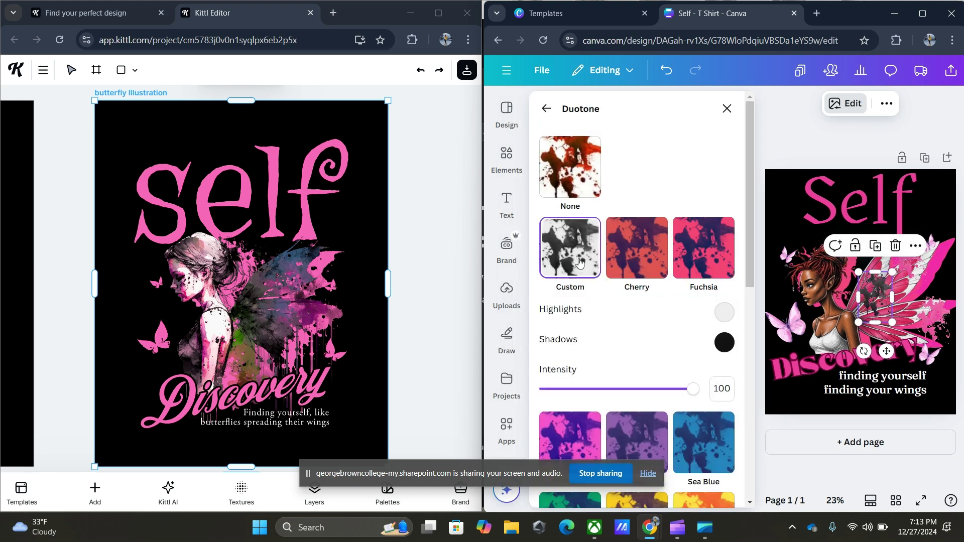
left_click(875, 246)
left_click_drag(824, 274, 885, 340)
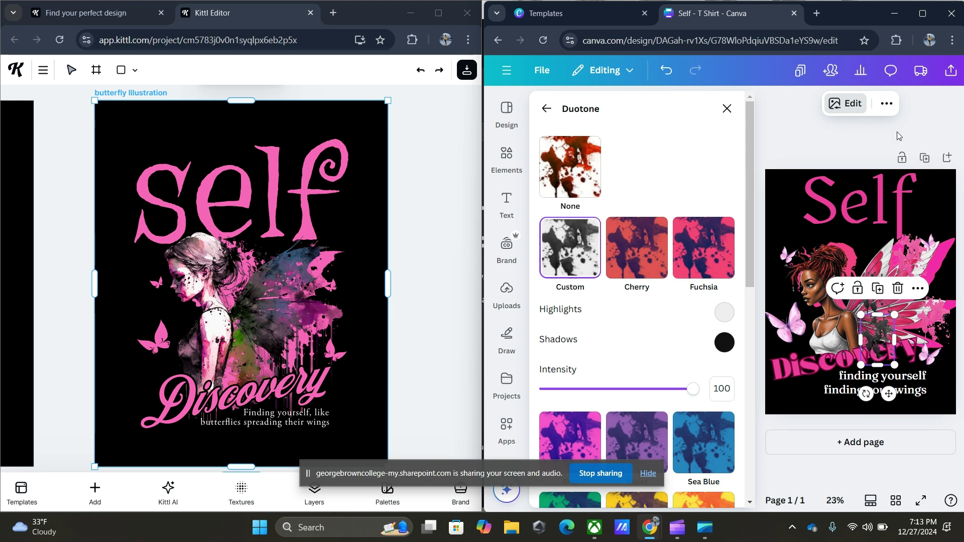
left_click(887, 104)
left_click(846, 130)
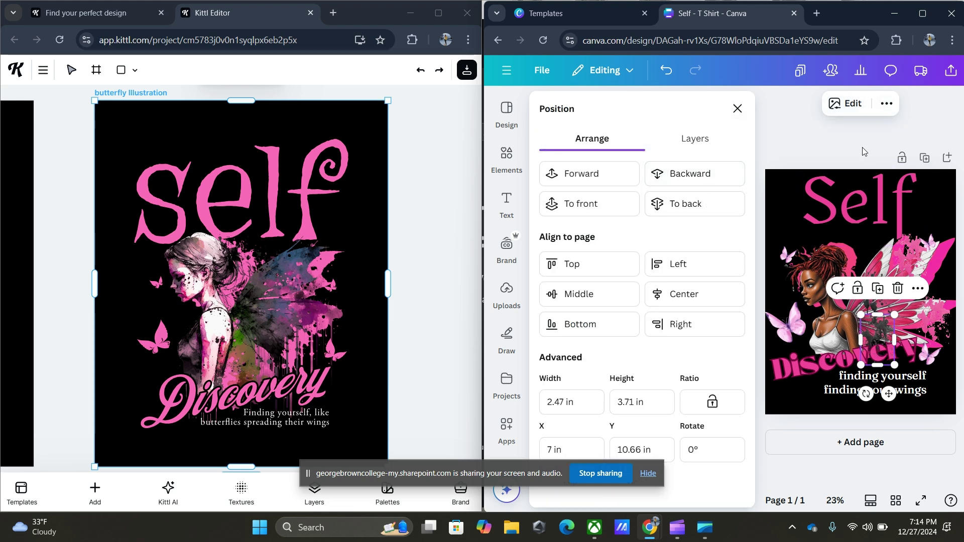
left_click(738, 109)
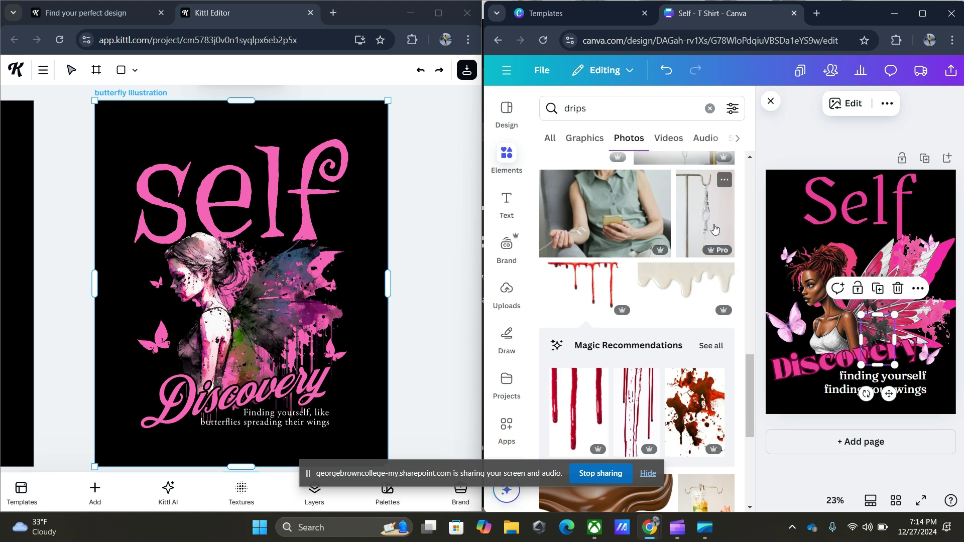
- Add the yellow drip from the drips graphics and place it small over the lower outer wing
scroll(749, 159, "up", 2)
scroll(749, 159, "up", 10)
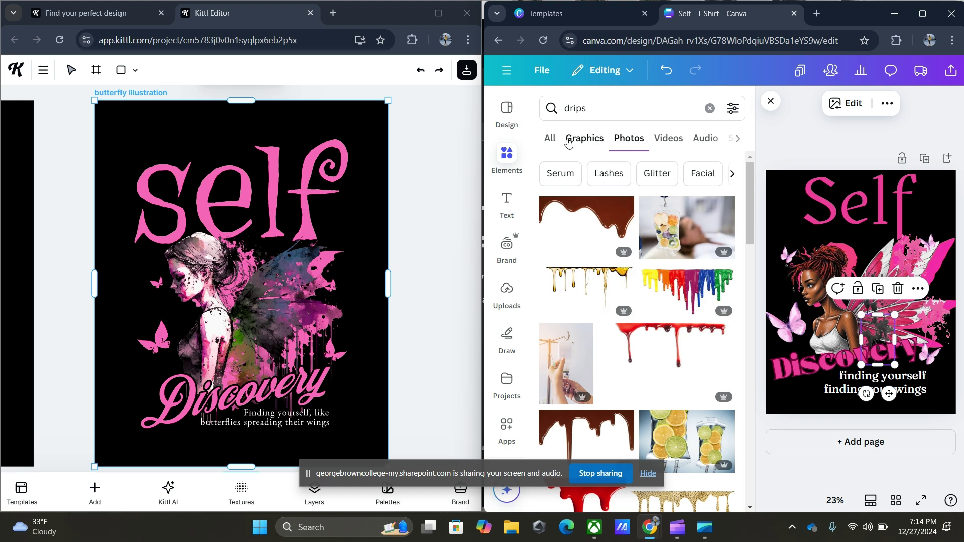
left_click(542, 140)
left_click(717, 206)
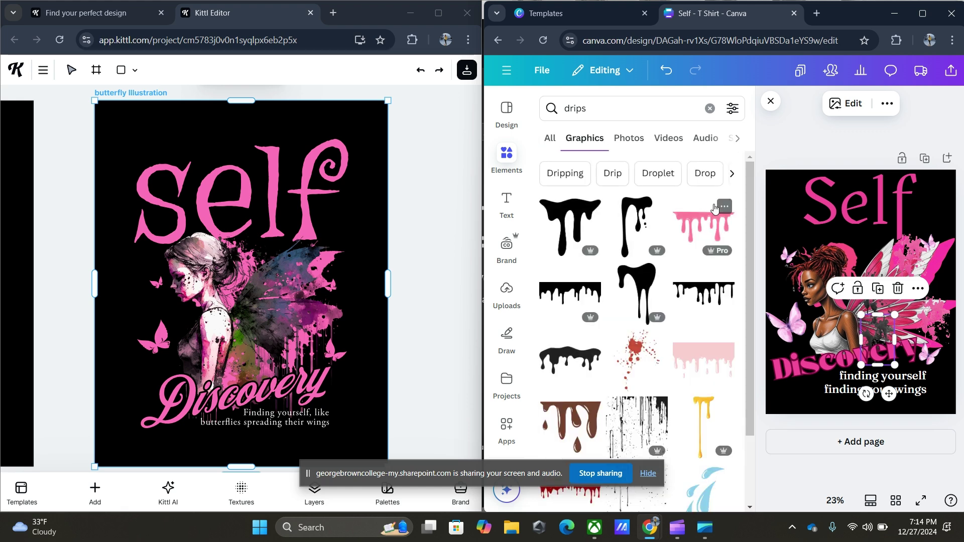
scroll(708, 327, "down", 1)
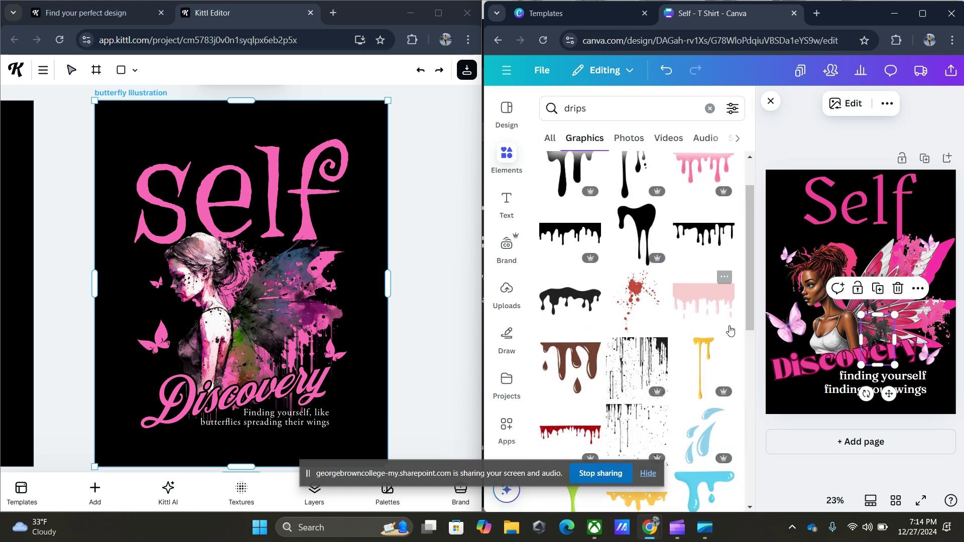
left_click(707, 347)
left_click_drag(847, 240, 920, 312)
- Send the yellow drip graphic backward in the layer order
left_click(950, 276)
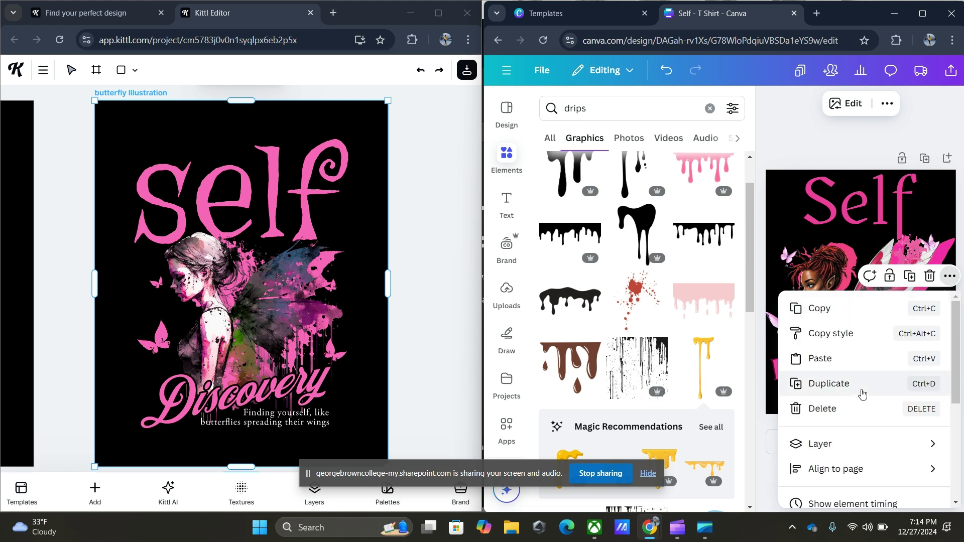
mouse_move(856, 443)
left_click(700, 443)
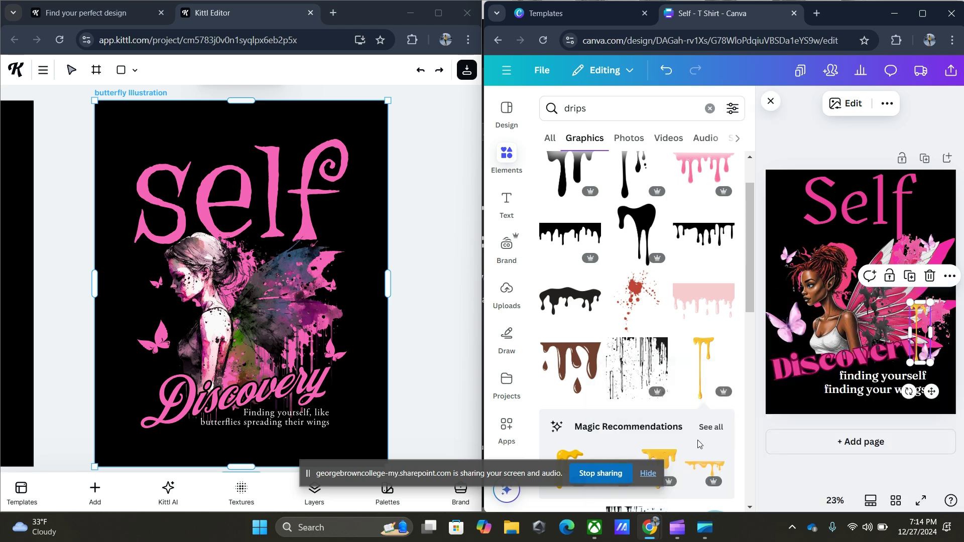
left_click(949, 276)
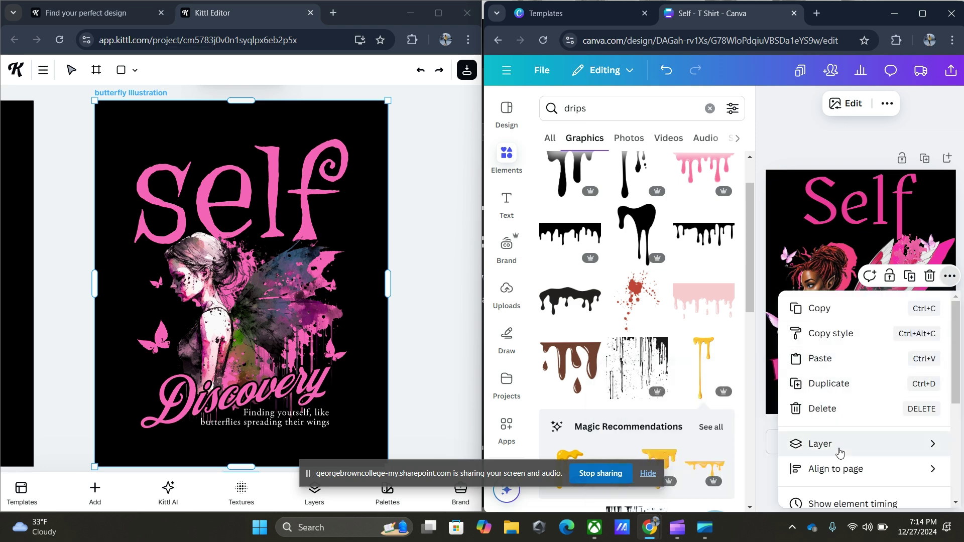
mouse_move(849, 444)
left_click(696, 431)
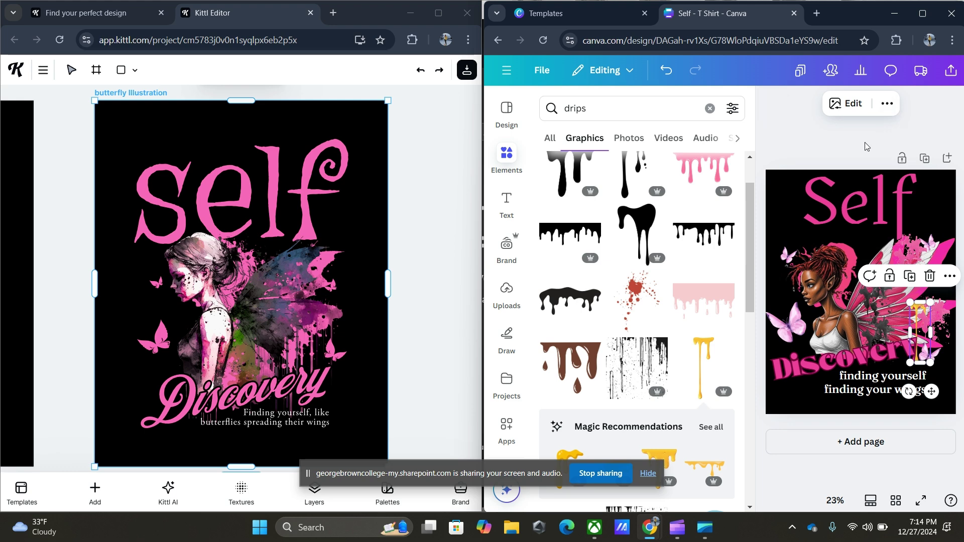
- Reorder the layers so the yellow drip sits between the woman and her pink copy
left_click(917, 311)
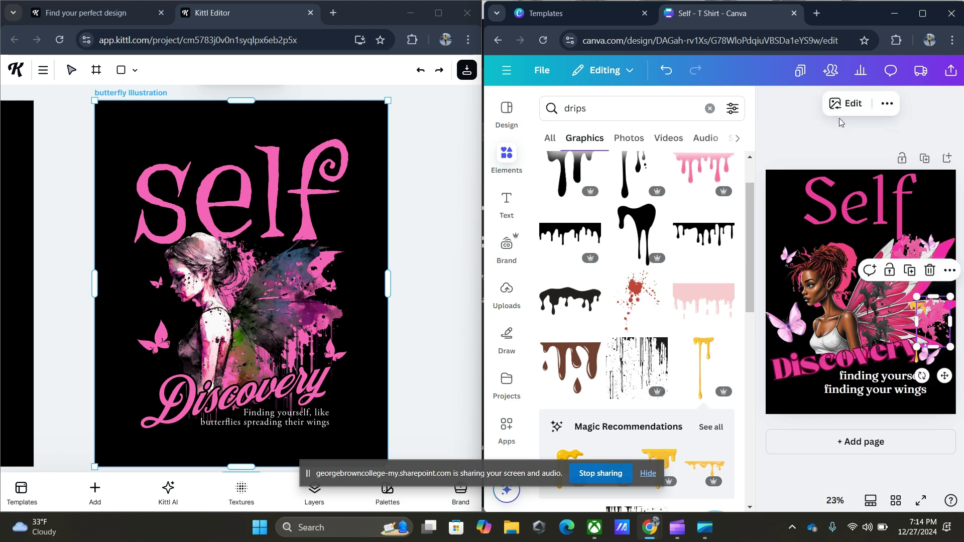
left_click(886, 104)
left_click(846, 131)
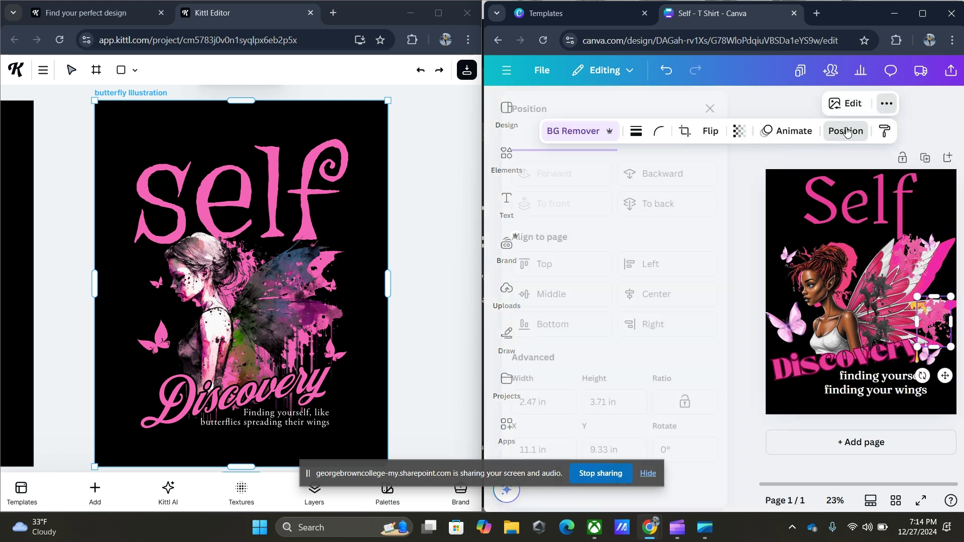
left_click(704, 138)
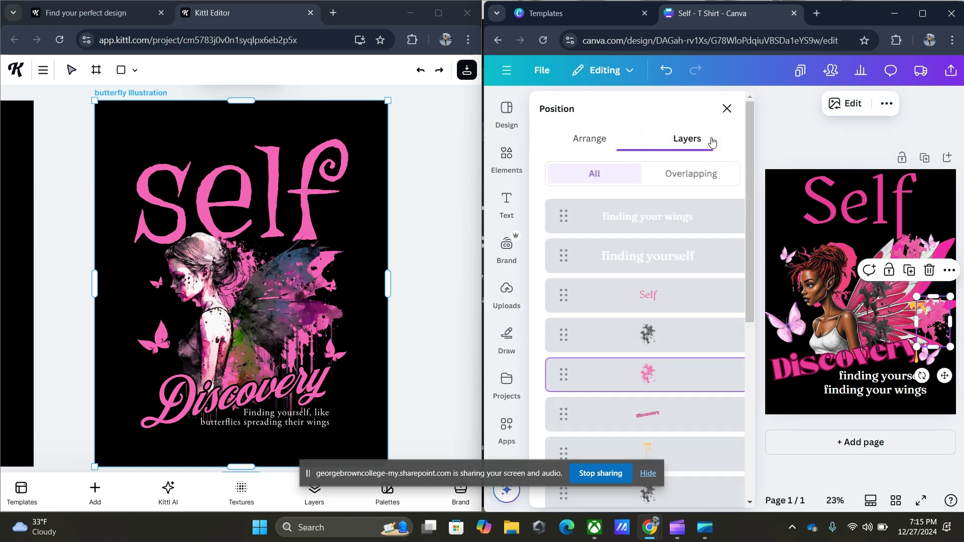
scroll(749, 290, "down", 4)
left_click_drag(646, 276, 662, 365)
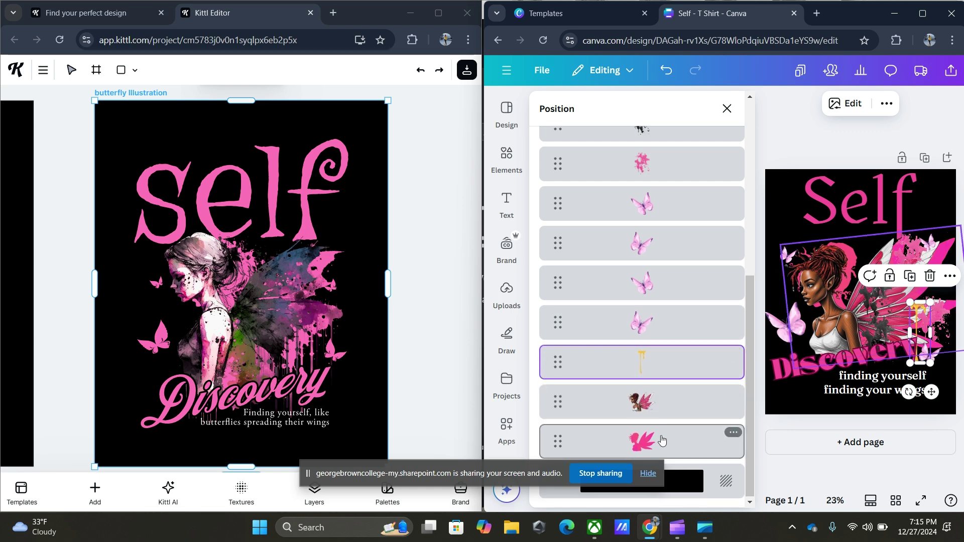
left_click_drag(648, 363, 655, 415)
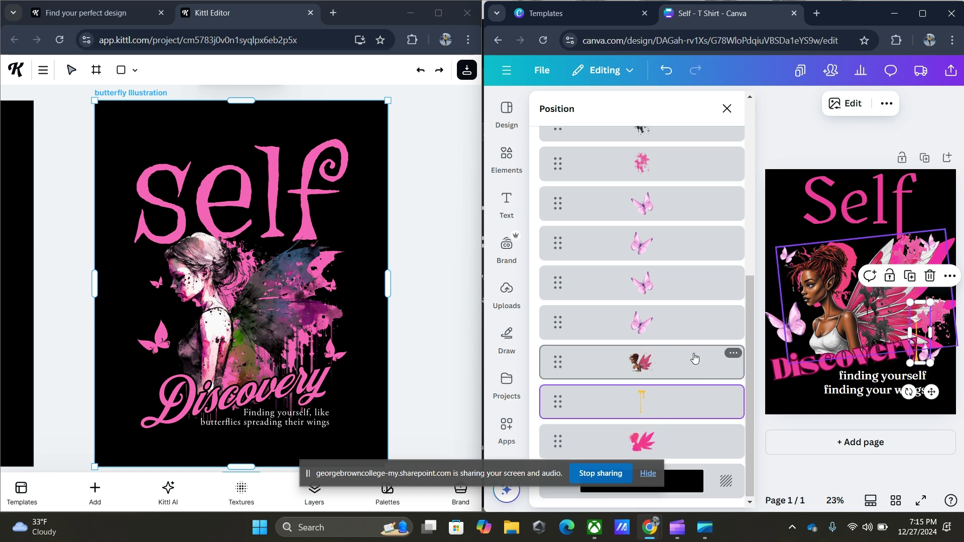
- Place the red splatter from the drips graphics small over the middle of the wing and recolor it pink
left_click(727, 109)
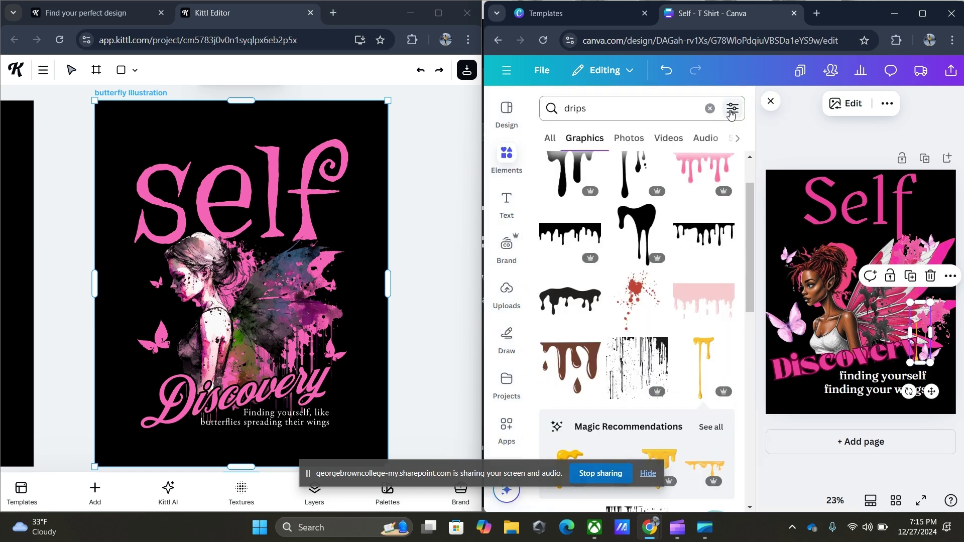
left_click(810, 308)
left_click_drag(825, 243, 867, 300)
left_click_drag(895, 369, 893, 342)
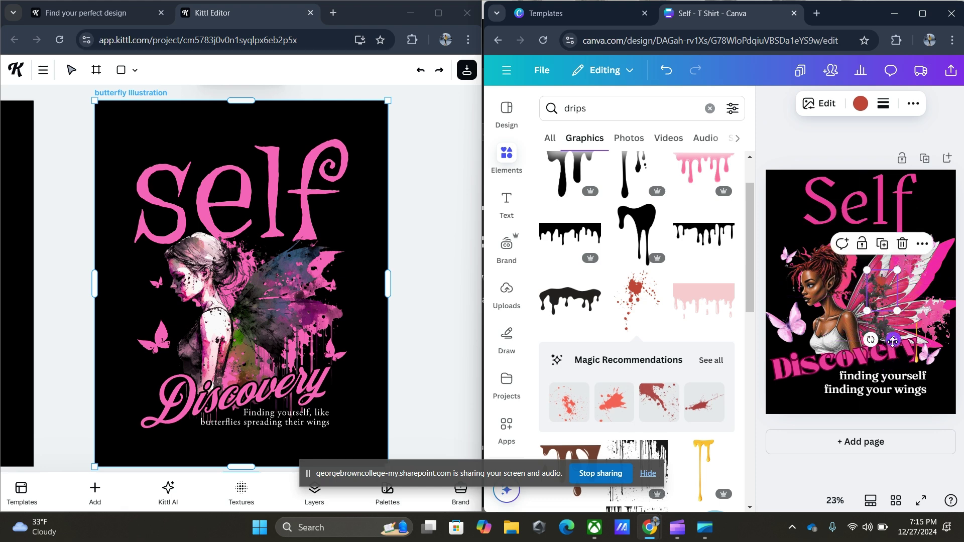
left_click(861, 104)
left_click(654, 290)
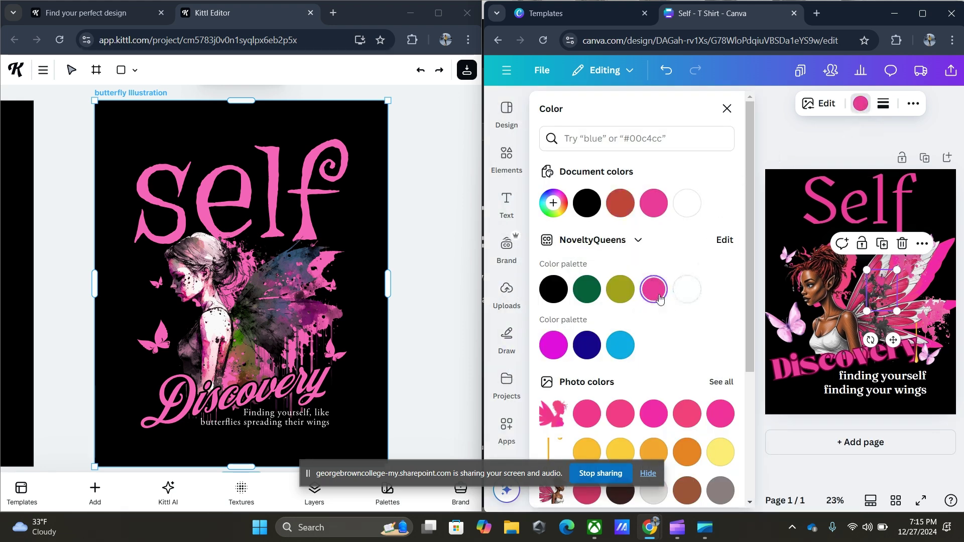
- Duplicate the pink mid-wing splatter and place the copy at the outer edge of the wing
left_click(882, 249)
left_click_drag(886, 302, 951, 284)
left_click(924, 301)
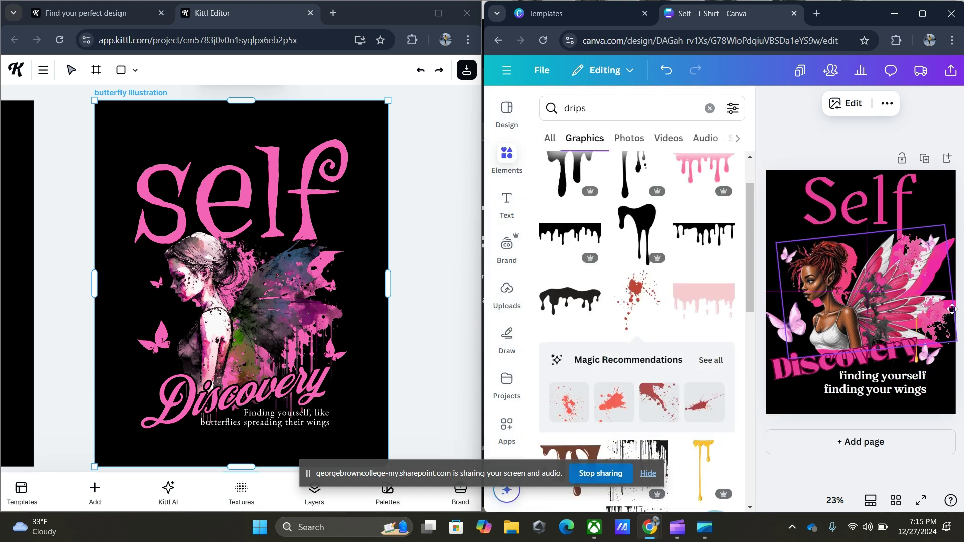
left_click(663, 78)
left_click(664, 77)
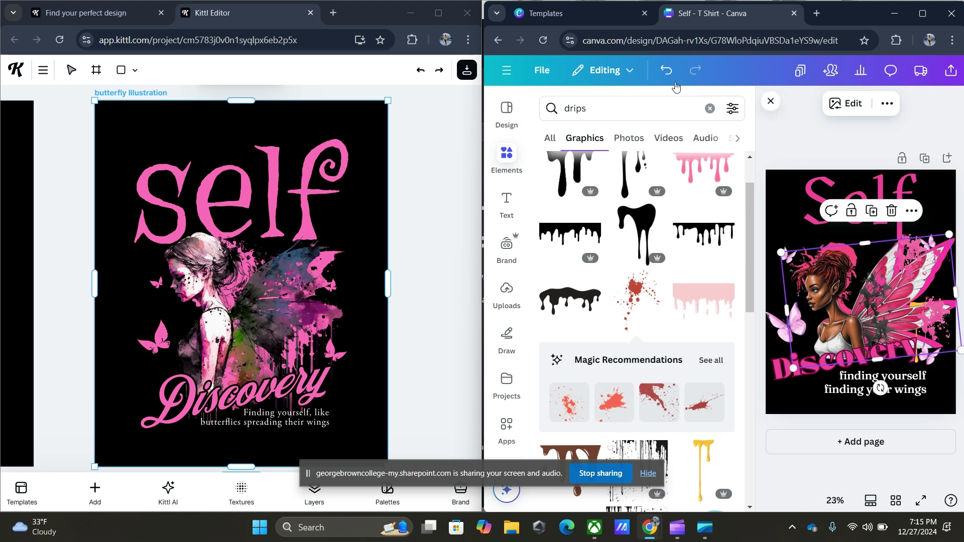
left_click(666, 70)
left_click(667, 70)
- Move the pink splatter copy slightly lower along the upper outer edge of the wing
left_click(940, 259)
left_click_drag(940, 260, 942, 277)
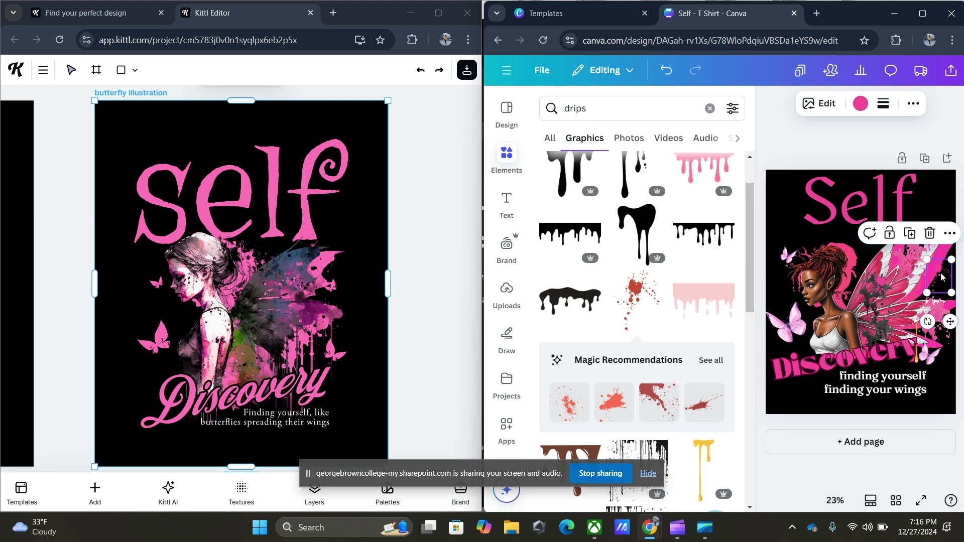
- Rotate a pink splatter, place it over the woman's face and set its transparency to 66
left_click_drag(883, 285, 849, 331)
left_click_drag(839, 382, 851, 390)
left_click_drag(854, 328, 814, 280)
left_click(913, 104)
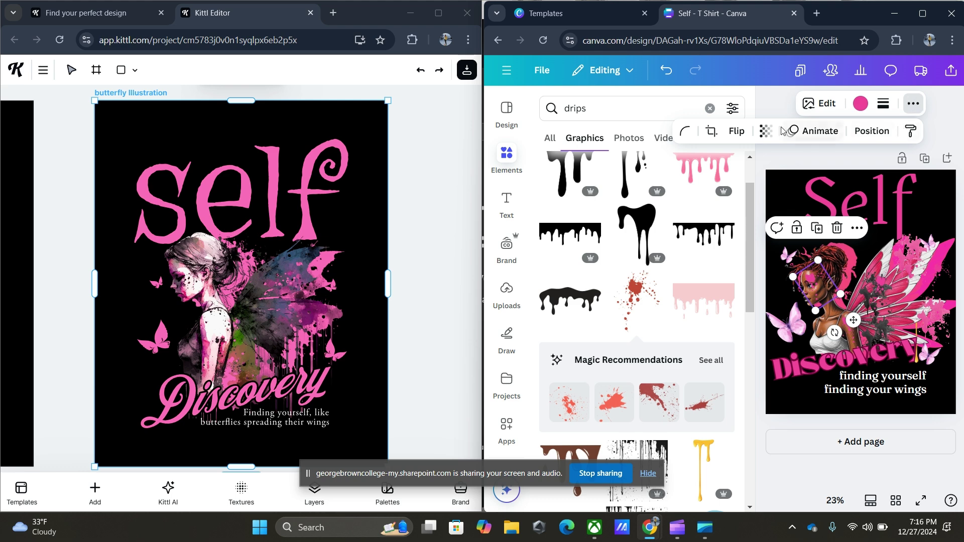
left_click(767, 131)
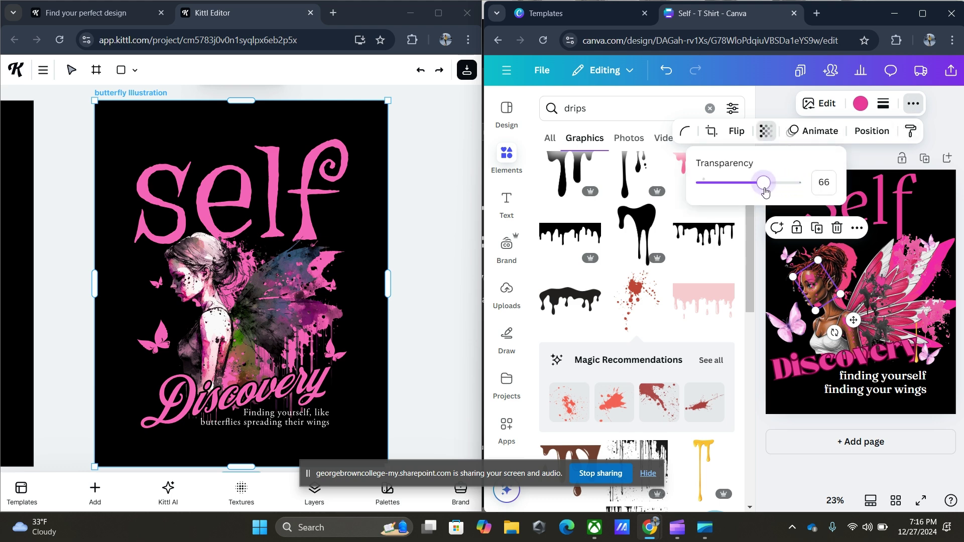
- Duplicate the face splatter, shift the copy toward the woman's hair and neck, and recolor it black
left_click(816, 228)
left_click_drag(783, 241, 832, 280)
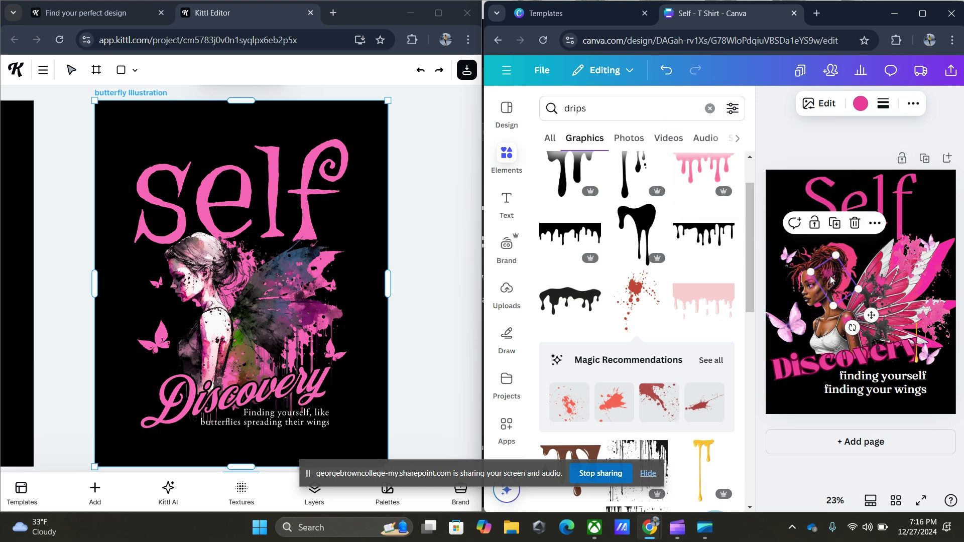
left_click(861, 105)
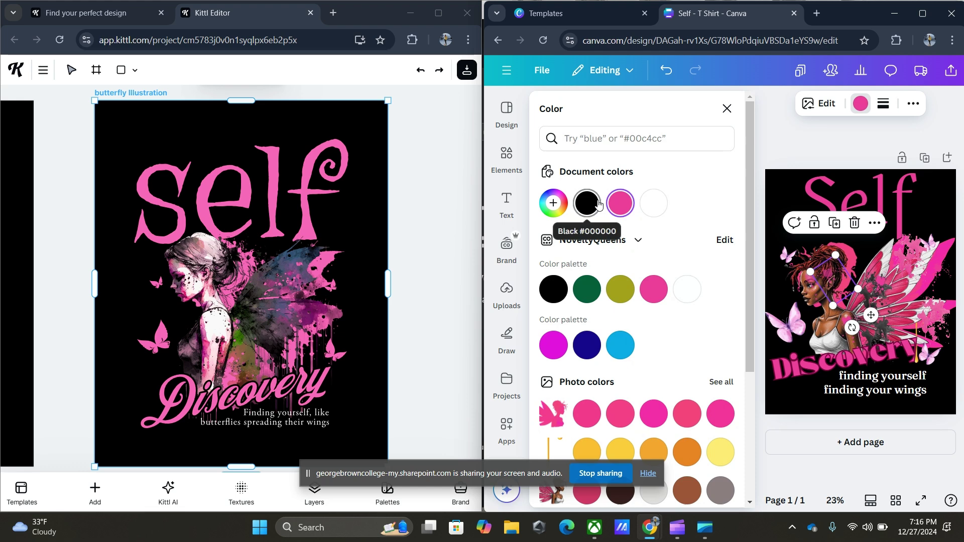
left_click(588, 205)
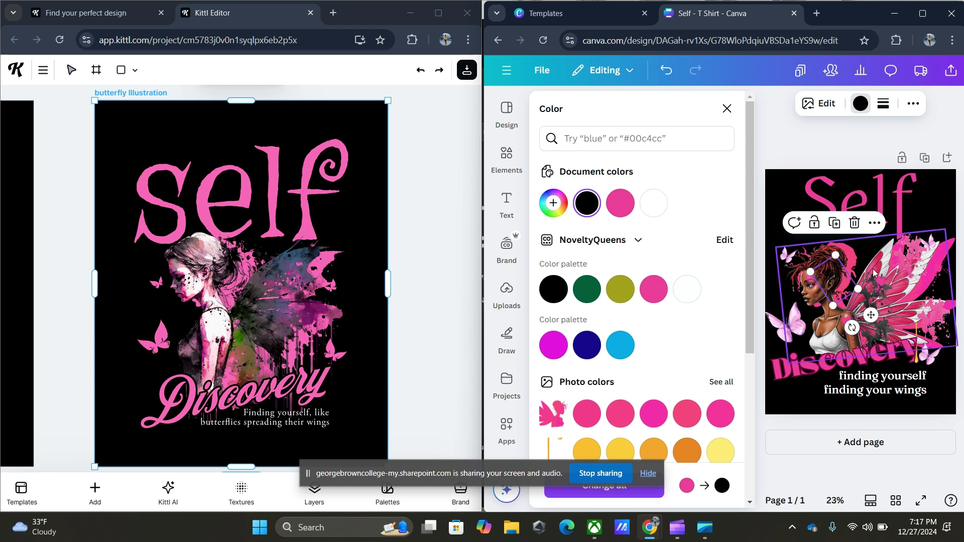
left_click(728, 109)
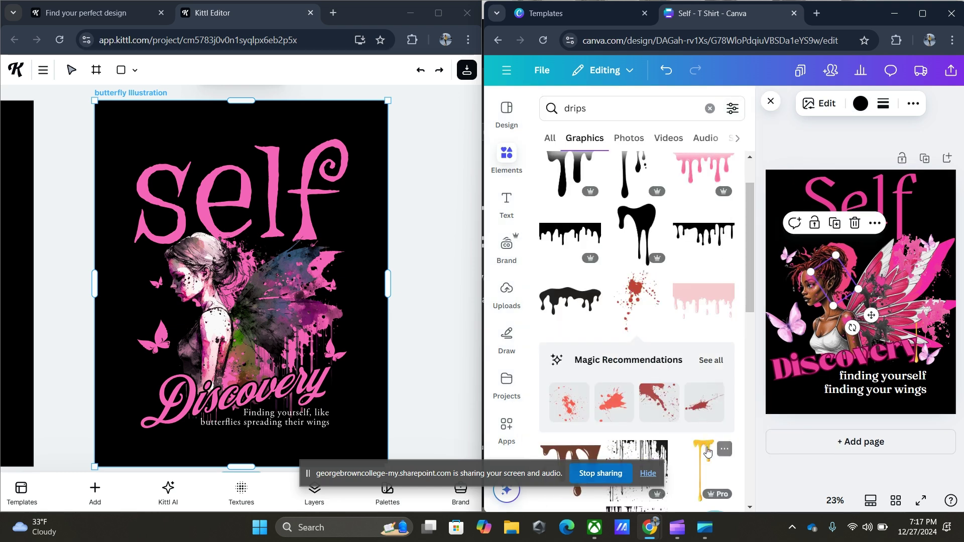
- Add the black grunge drip texture over the wing and place duplicates of it lower down and over the woman's head
left_click_drag(647, 448, 920, 326)
left_click(903, 204)
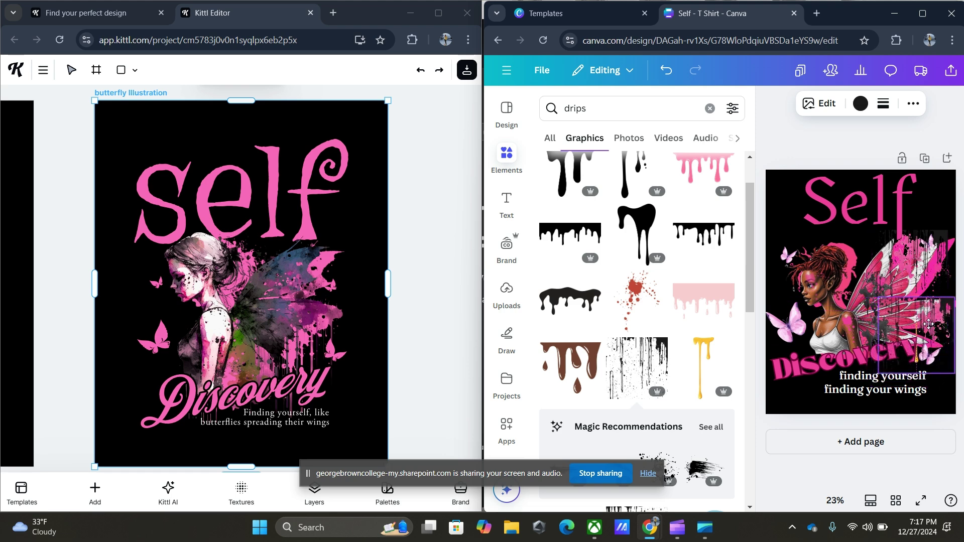
left_click(929, 324)
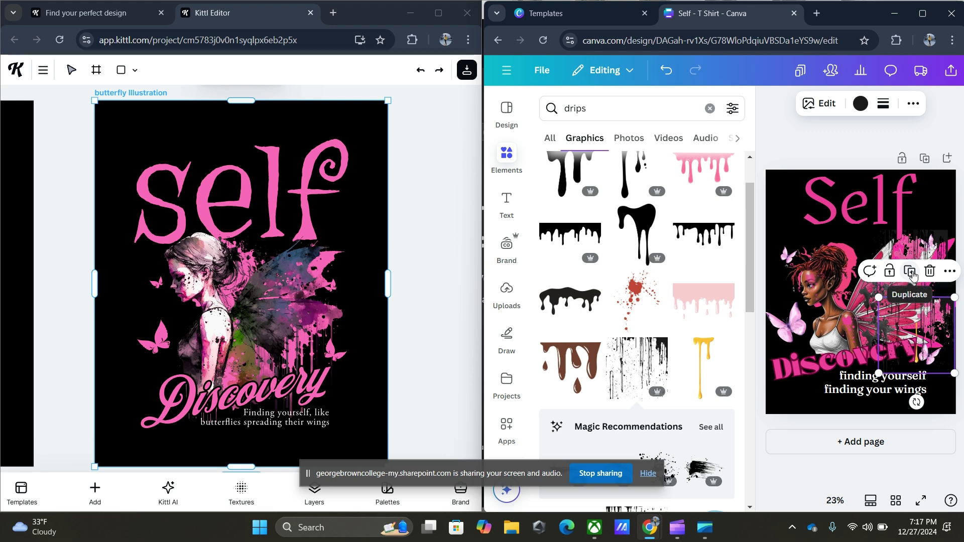
left_click_drag(925, 311, 853, 240)
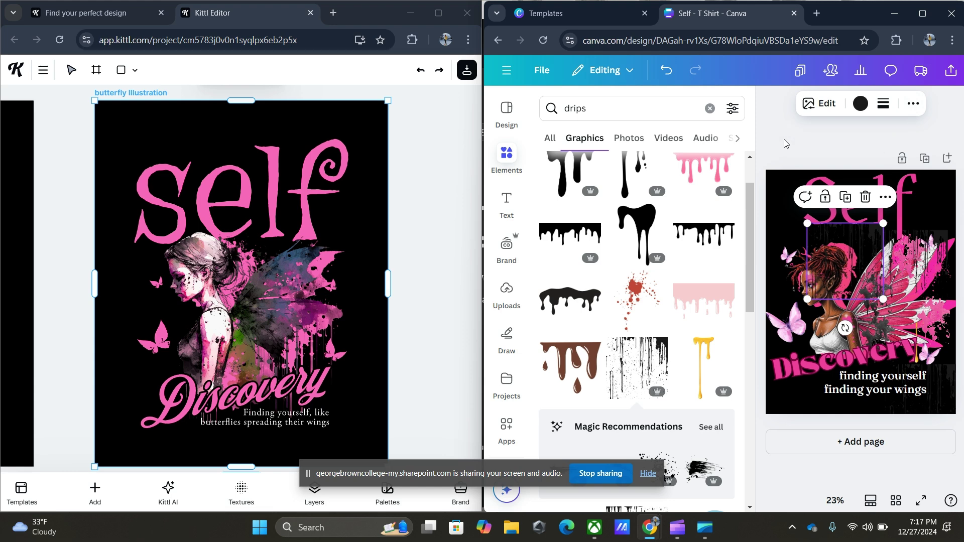
- Check the details of the grunge drip texture and the yellow drip graphic, and return to the full design
left_click(658, 348)
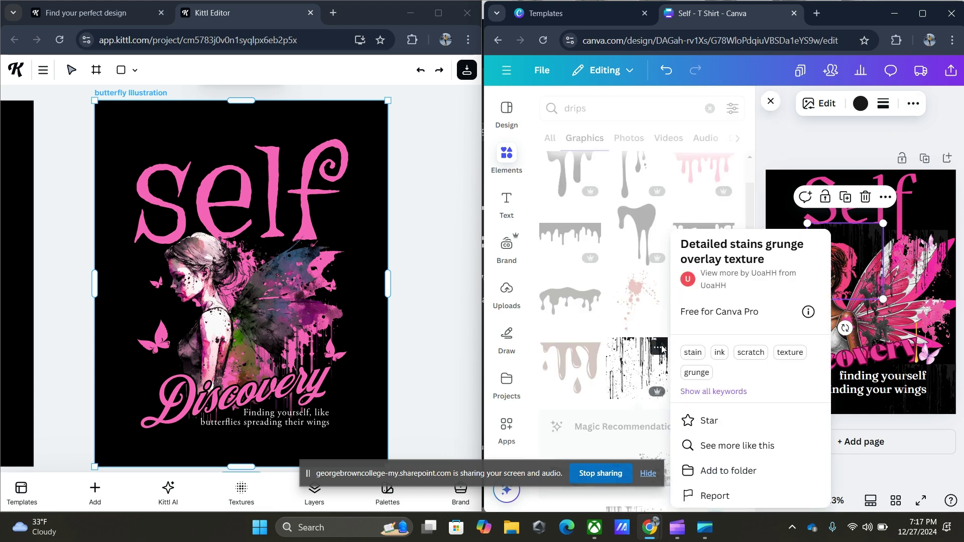
left_click(662, 347)
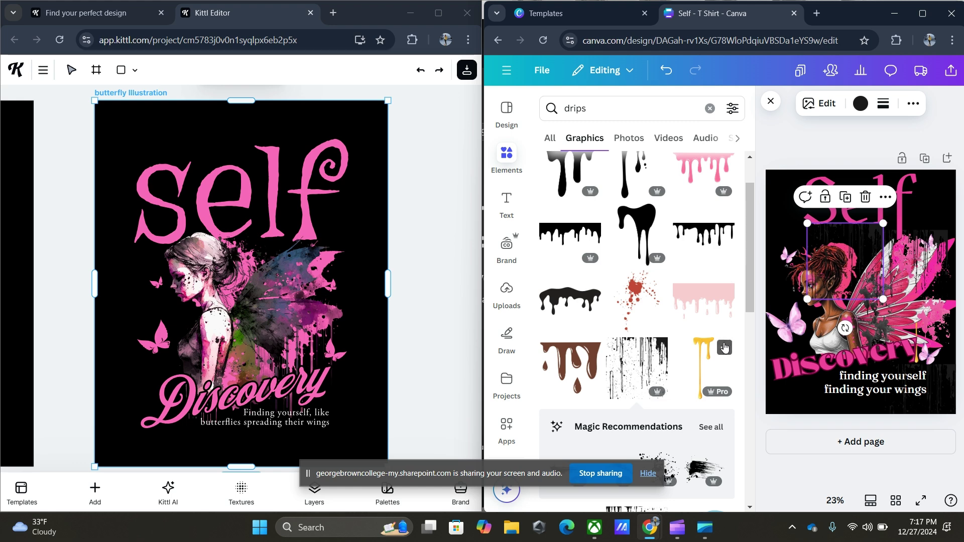
left_click(725, 347)
left_click(725, 348)
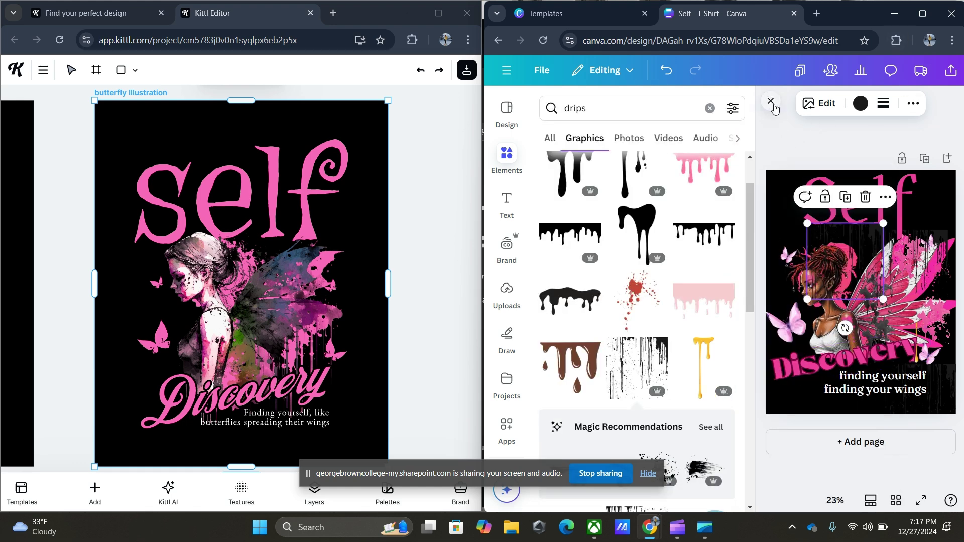
left_click(773, 103)
left_click(884, 336)
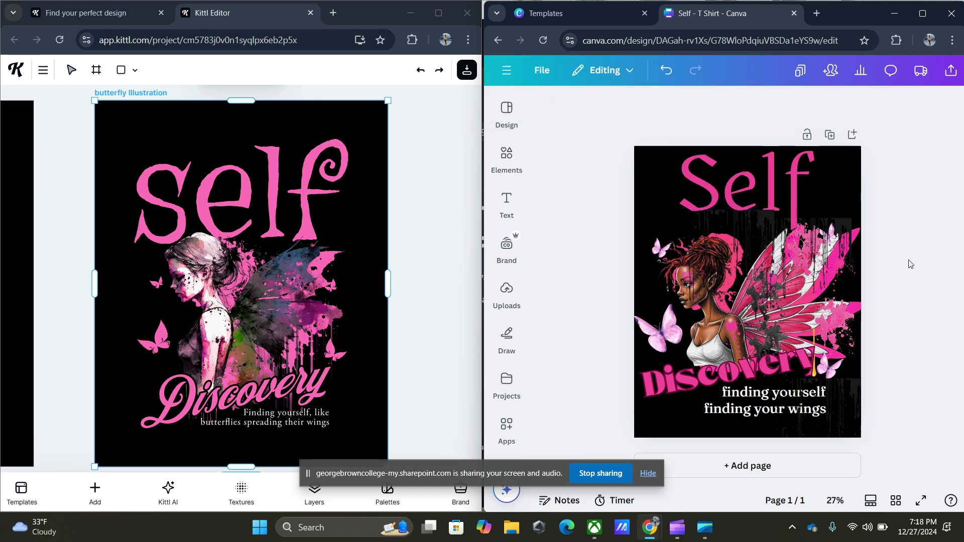
- Reorder the layers so the two topmost grunge drip textures sit directly beneath the Self text
left_click(767, 188)
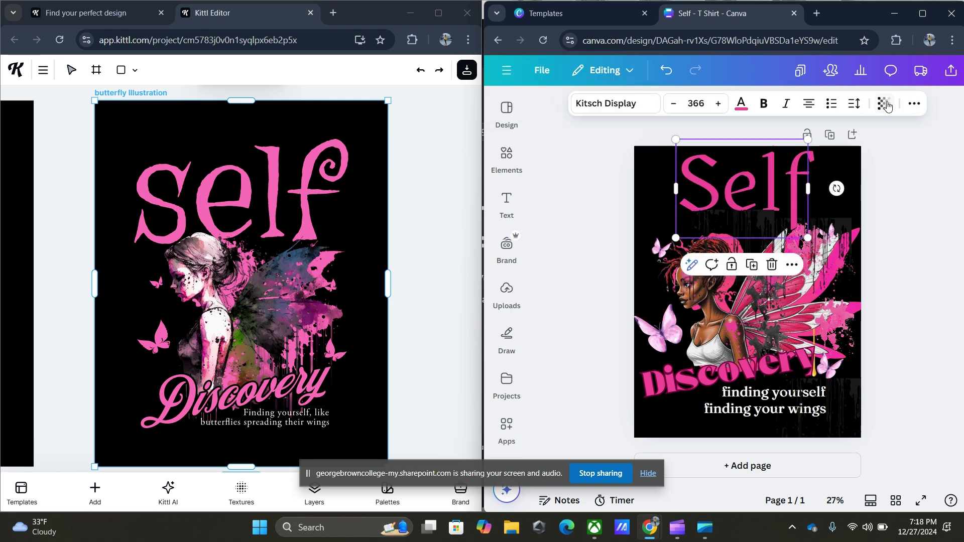
left_click(914, 103)
left_click(873, 132)
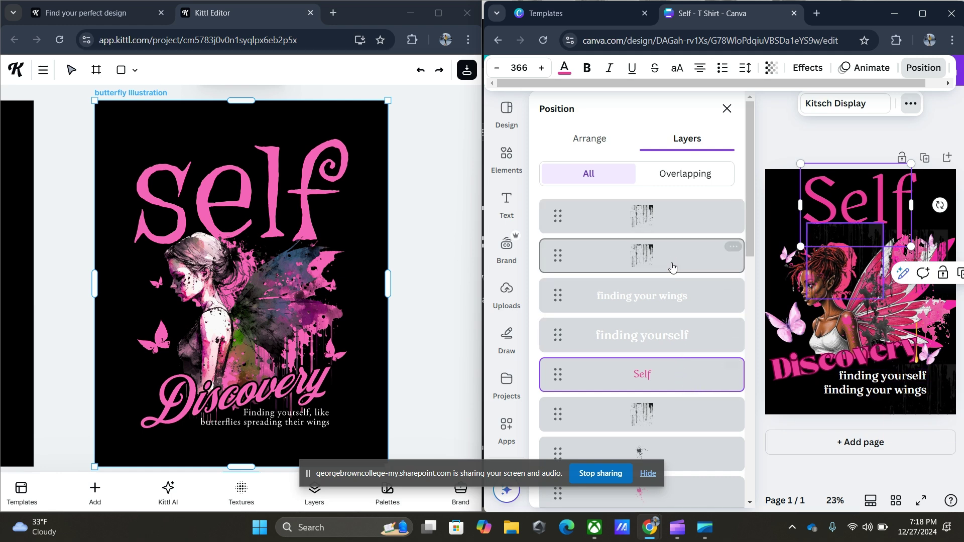
left_click_drag(665, 256, 633, 382)
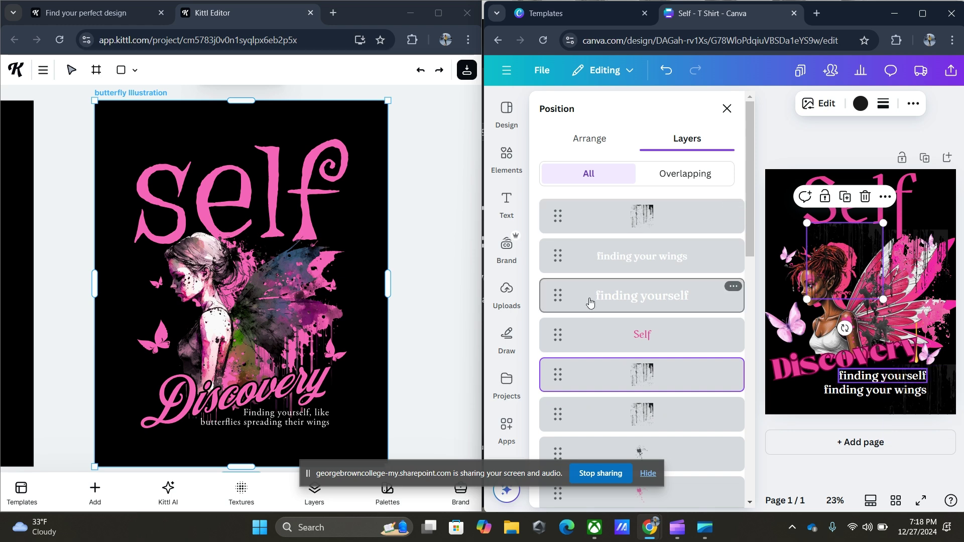
left_click_drag(586, 214, 581, 352)
left_click(794, 143)
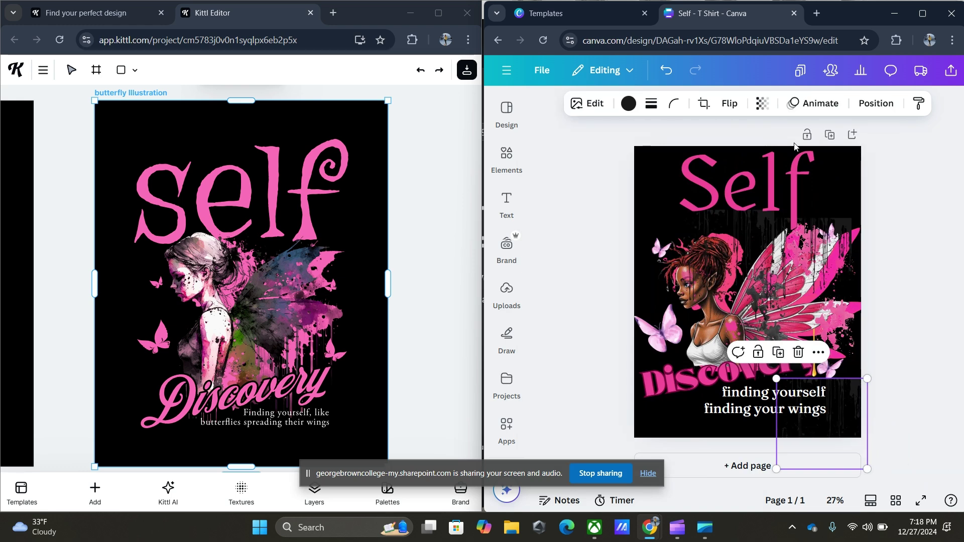
left_click(920, 239)
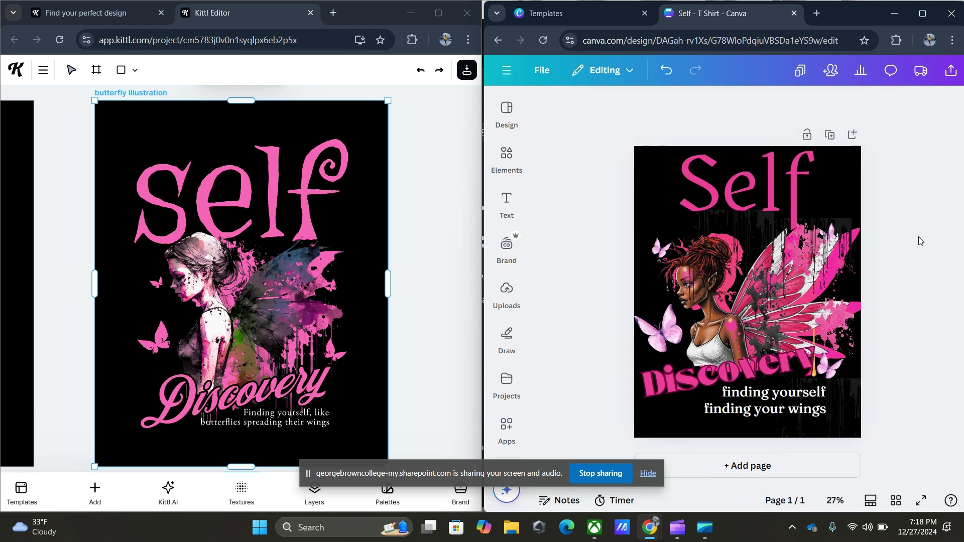